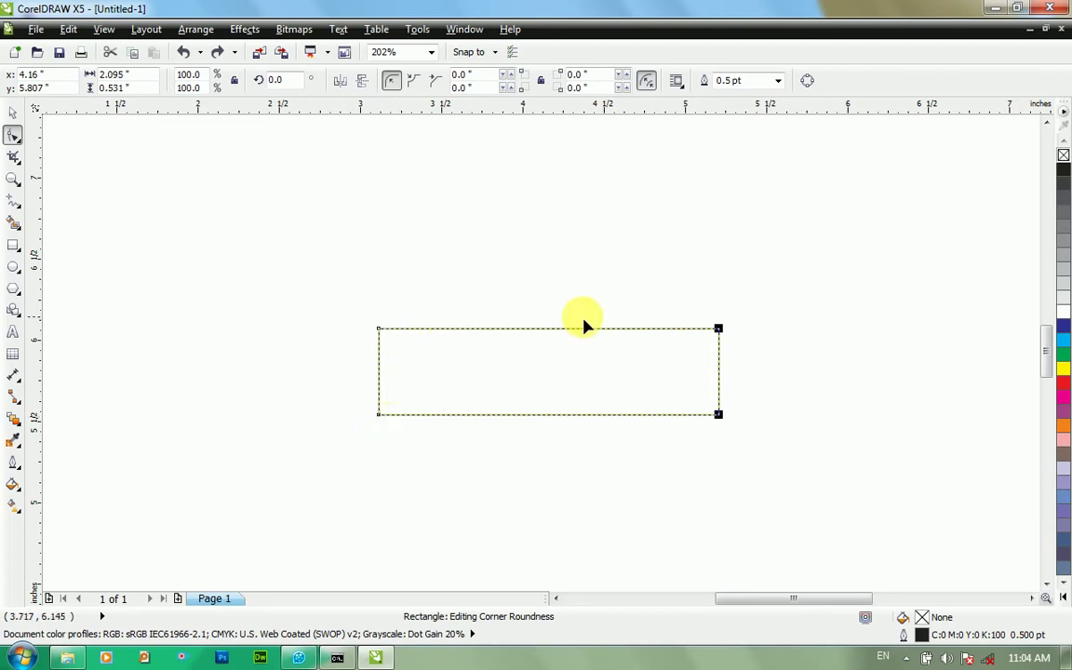
# Step: Round both left corners of the rectangle to a radius of about 0.266 inches
pyautogui.click(718, 415)
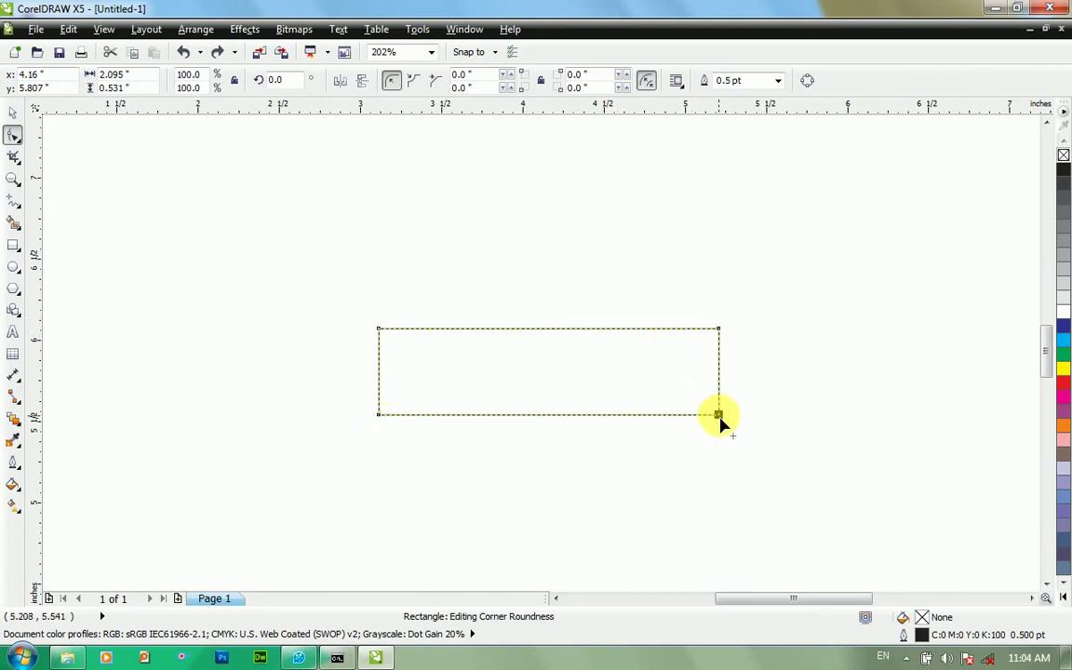
pyautogui.click(377, 328)
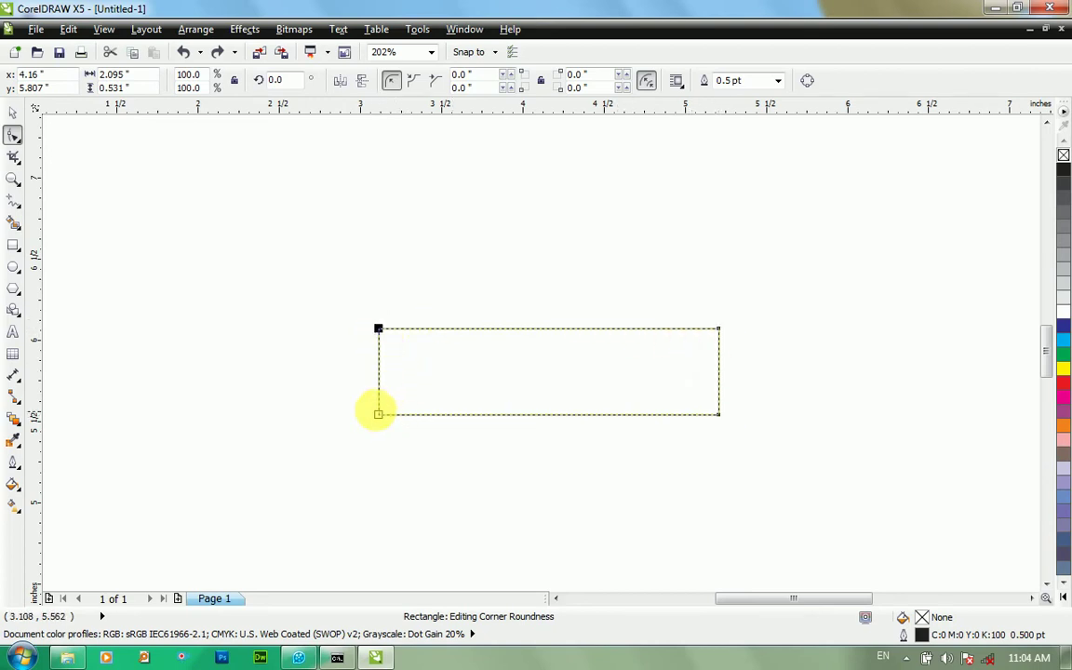
pyautogui.keyDown('shift'); pyautogui.click(378, 414); pyautogui.keyUp('shift')
pyautogui.moveTo(381, 333); pyautogui.dragTo(435, 340)
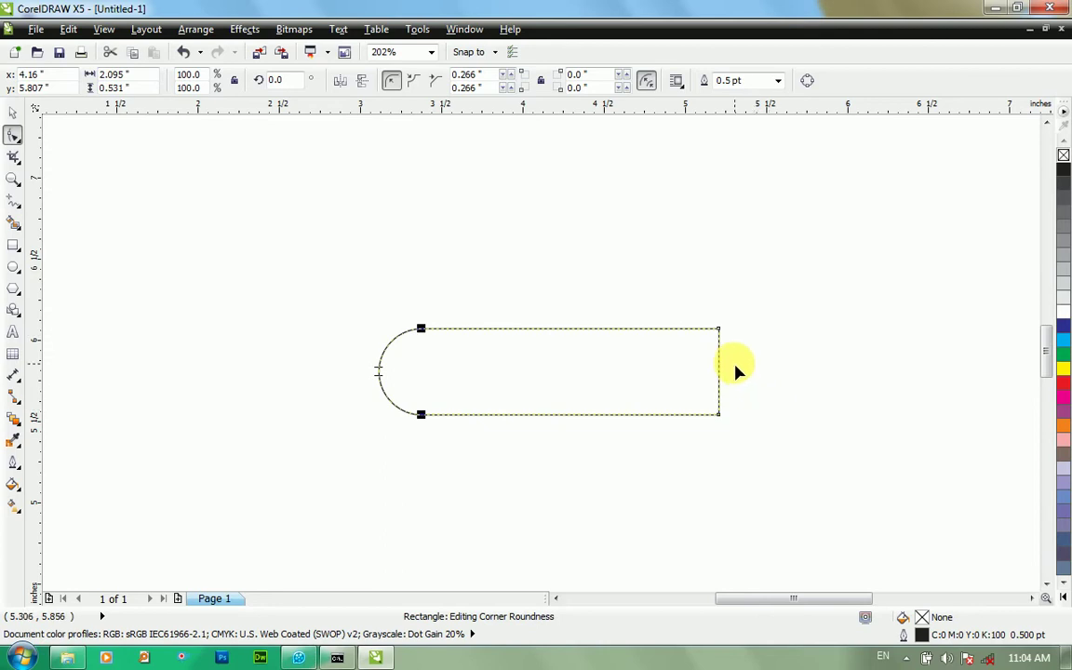
# Step: Round only the rectangle's upper-right corner to a radius of about 0.168 inches
pyautogui.scroll(2, 735, 372)
pyautogui.click(703, 296)
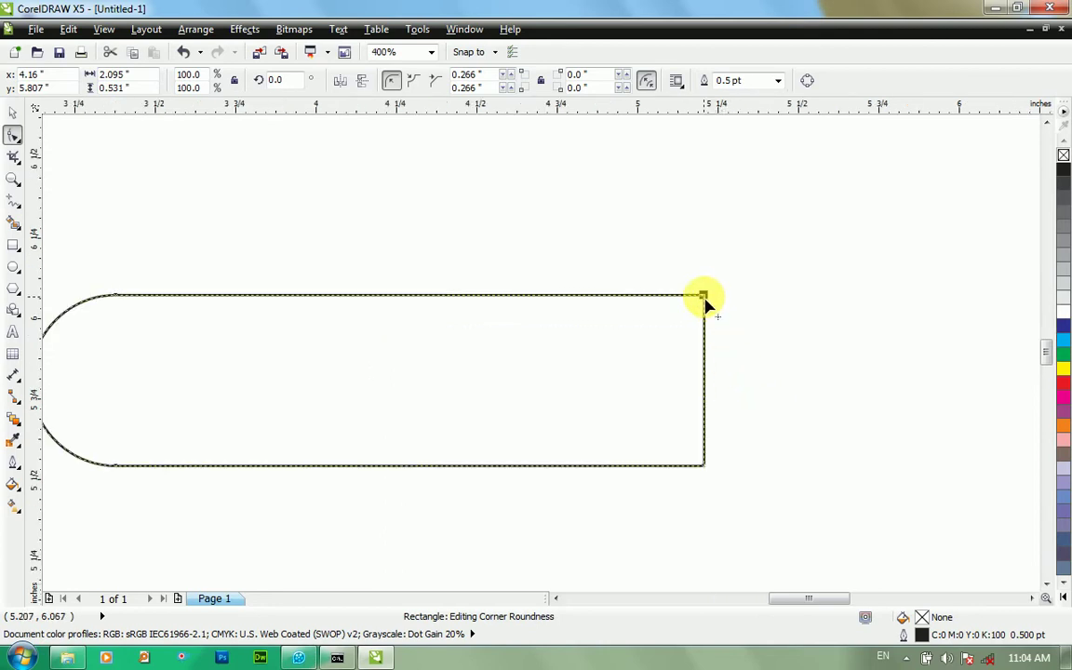
pyautogui.moveTo(703, 299); pyautogui.dragTo(646, 344)
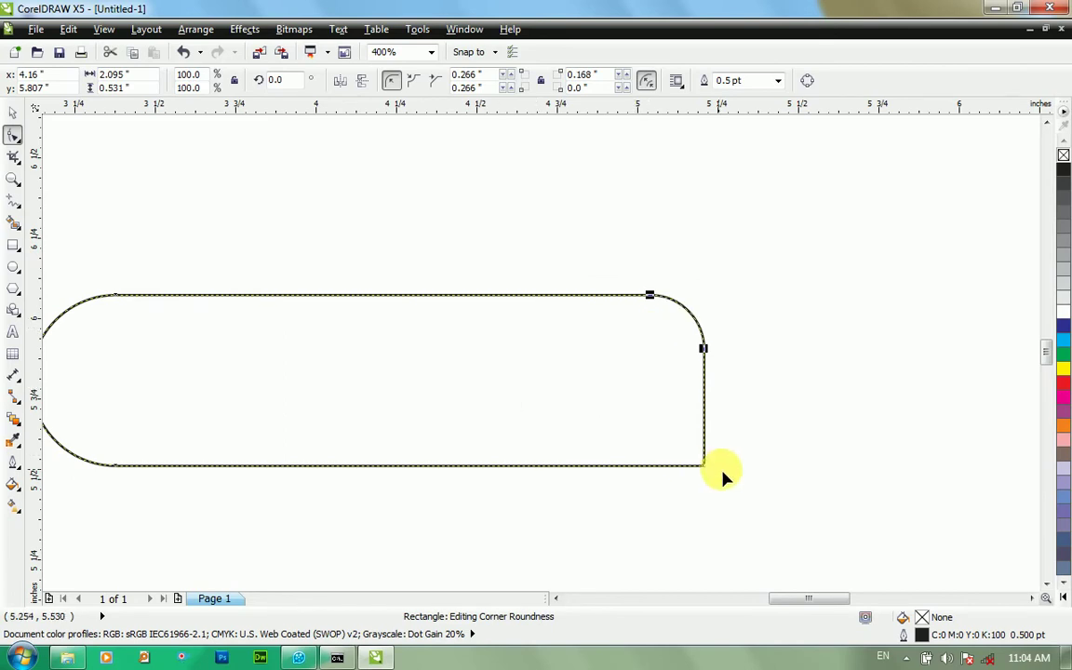
pyautogui.scroll(-1, 725, 473)
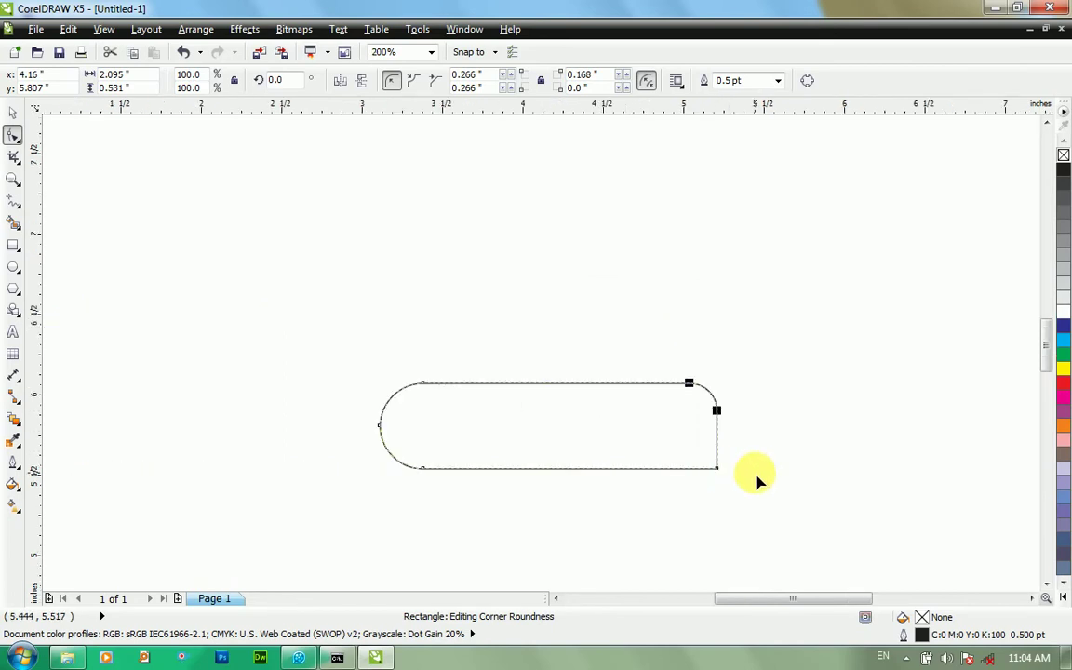
# Step: Enlarge the shape proportionally to about 4.675 by 1.186 inches and center it on the page
pyautogui.press('space')
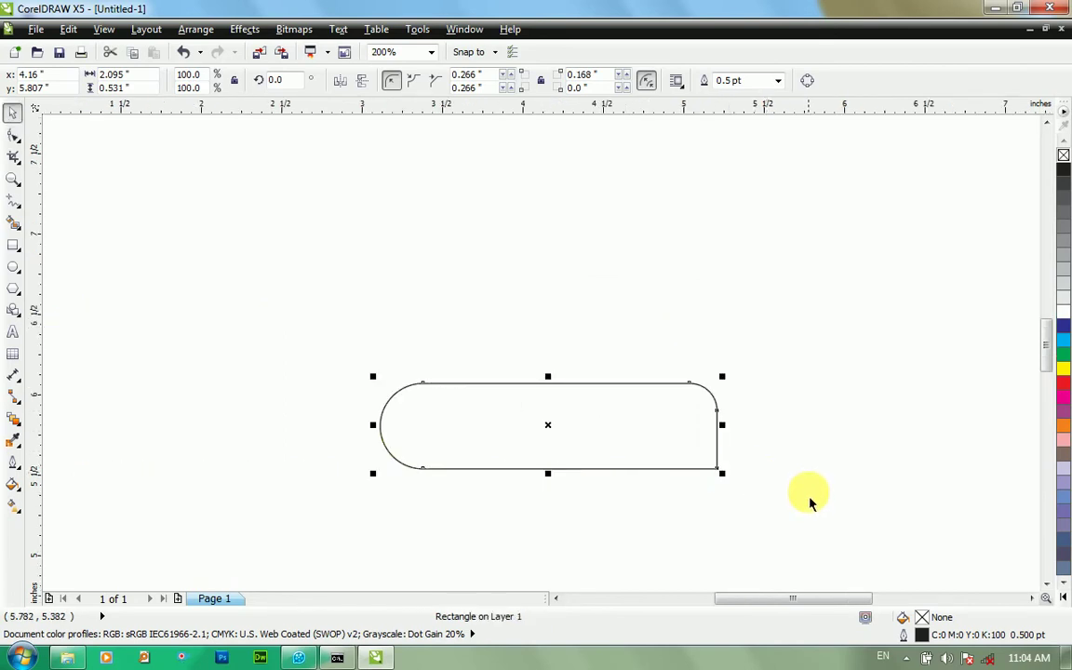
pyautogui.scroll(-2, 693, 454)
pyautogui.moveTo(698, 460); pyautogui.dragTo(807, 532)
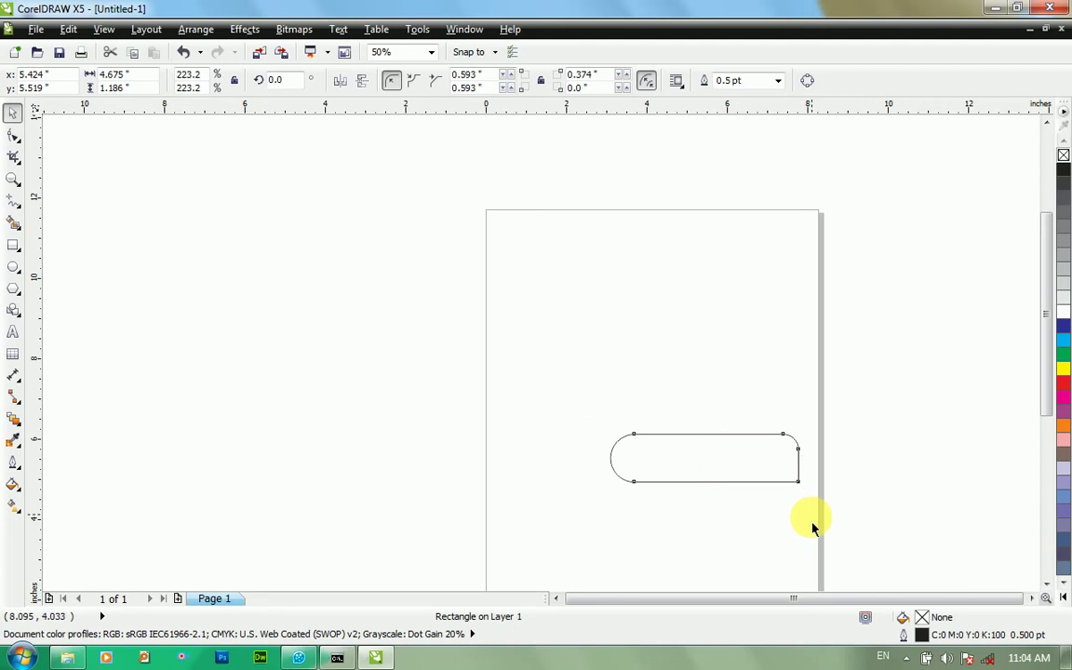
pyautogui.press('p')
pyautogui.hotkey('shift', 'F2')
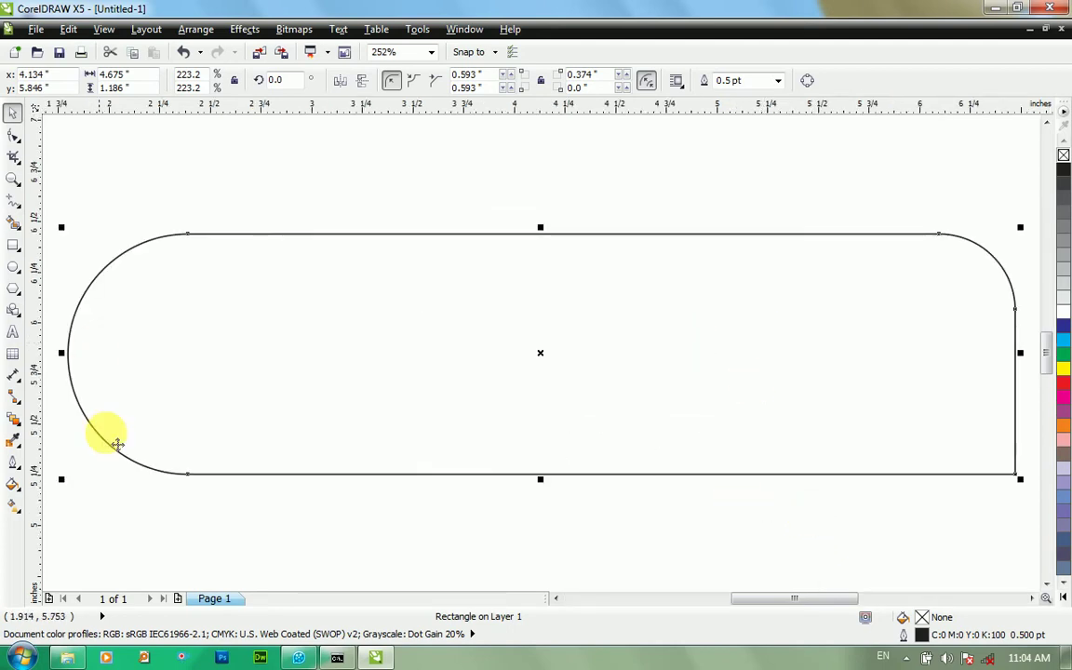
# Step: Apply a vertical linear fountain fill to the shape, running black to white from its bottom edge to near its top edge
pyautogui.press('g')
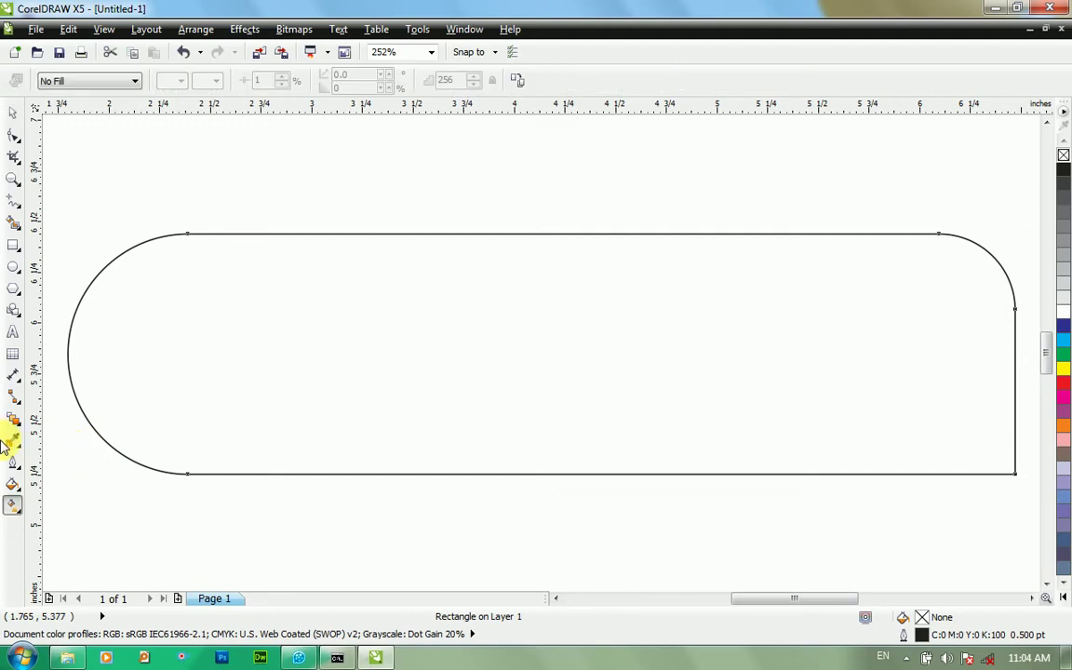
pyautogui.rightClick(16, 502)
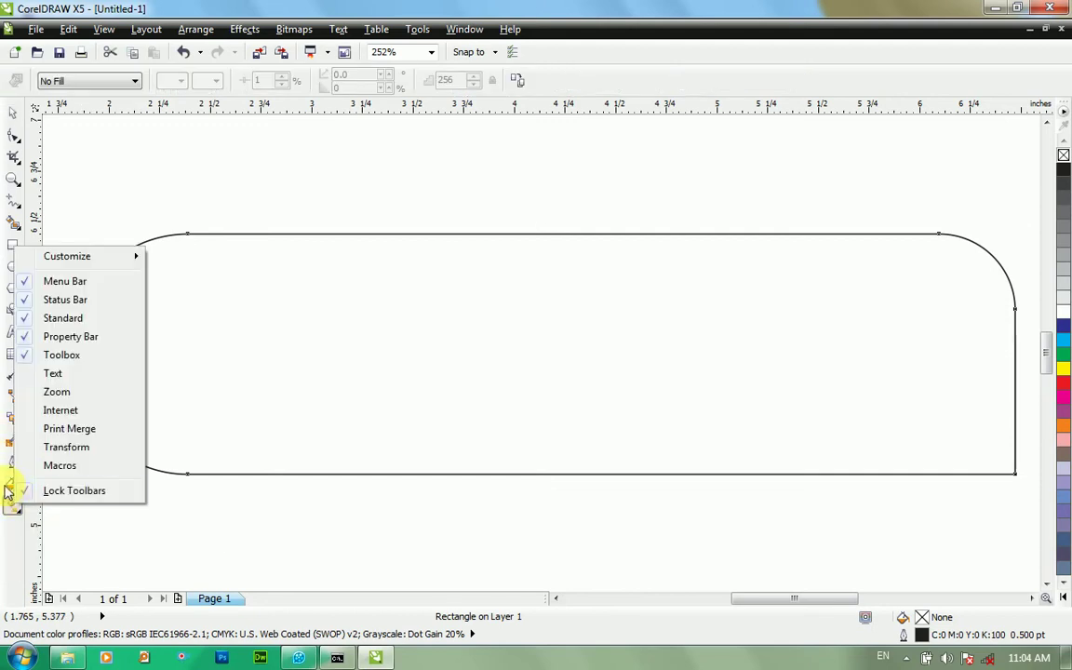
pyautogui.click(9, 490)
pyautogui.click(12, 505)
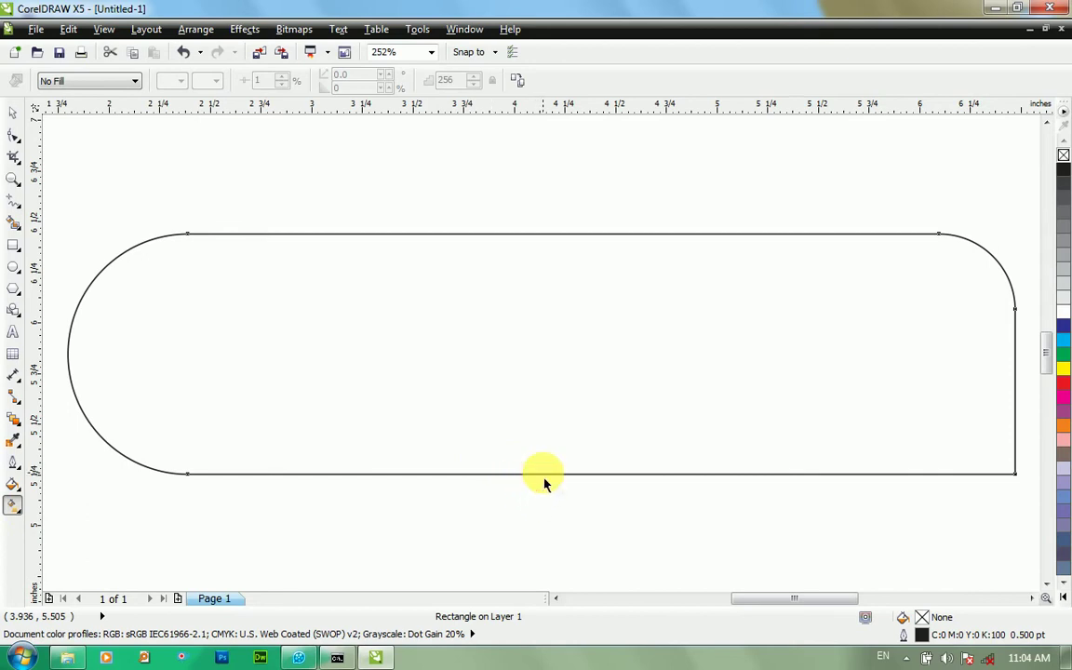
pyautogui.moveTo(543, 473); pyautogui.dragTo(544, 253)
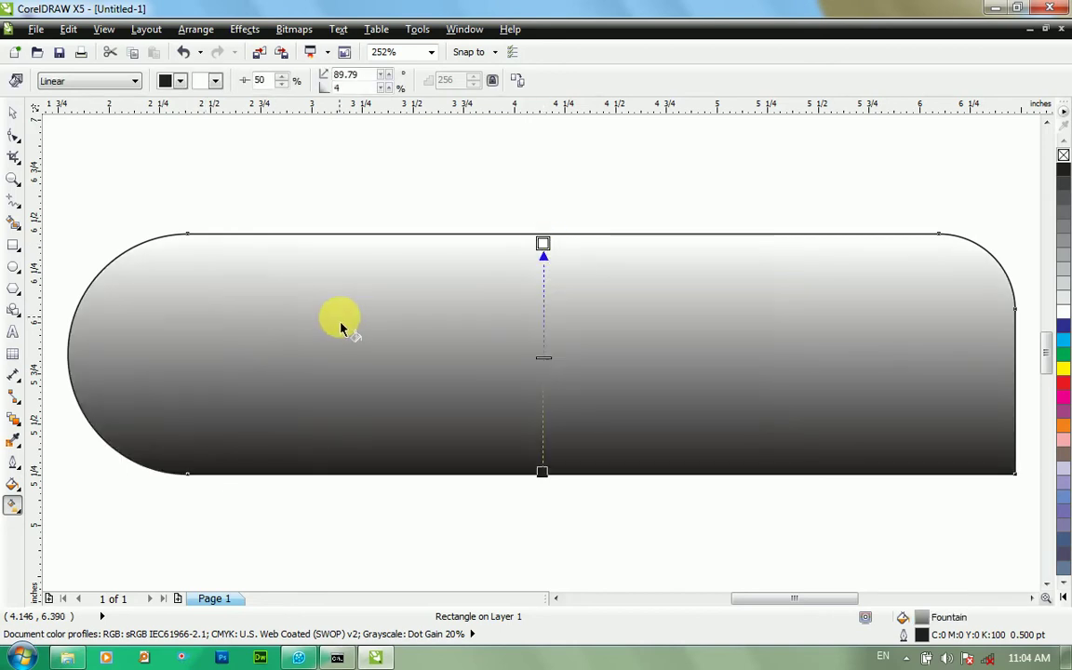
# Step: Color the gradient from yellow at the bottom to orange at the top and shift its midpoint to about 71%
pyautogui.click(182, 81)
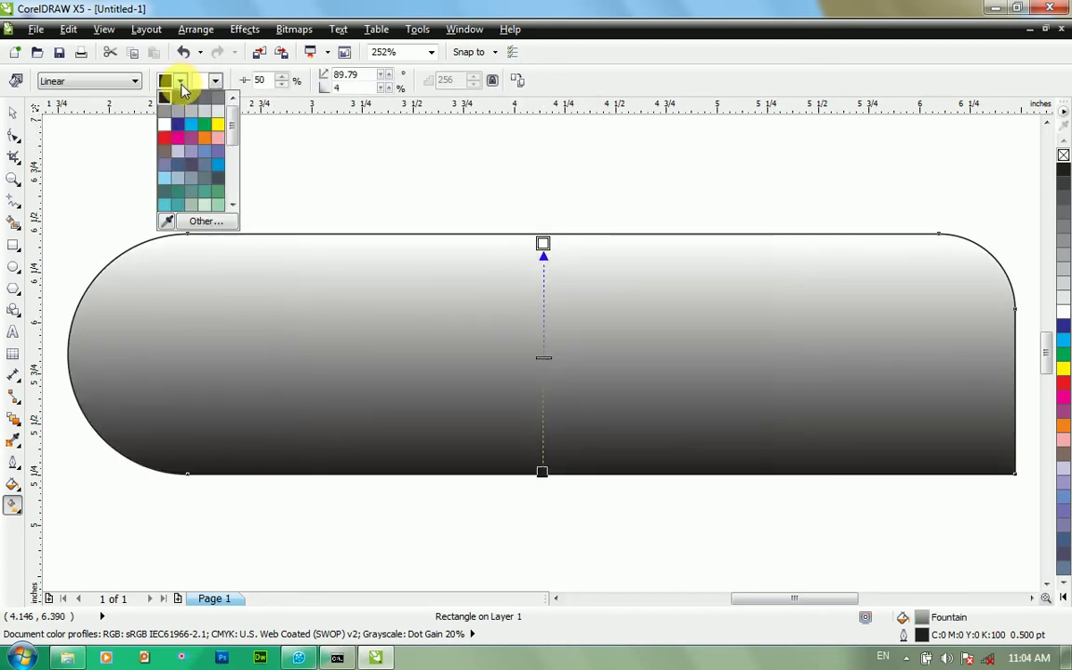
pyautogui.click(218, 125)
pyautogui.click(215, 82)
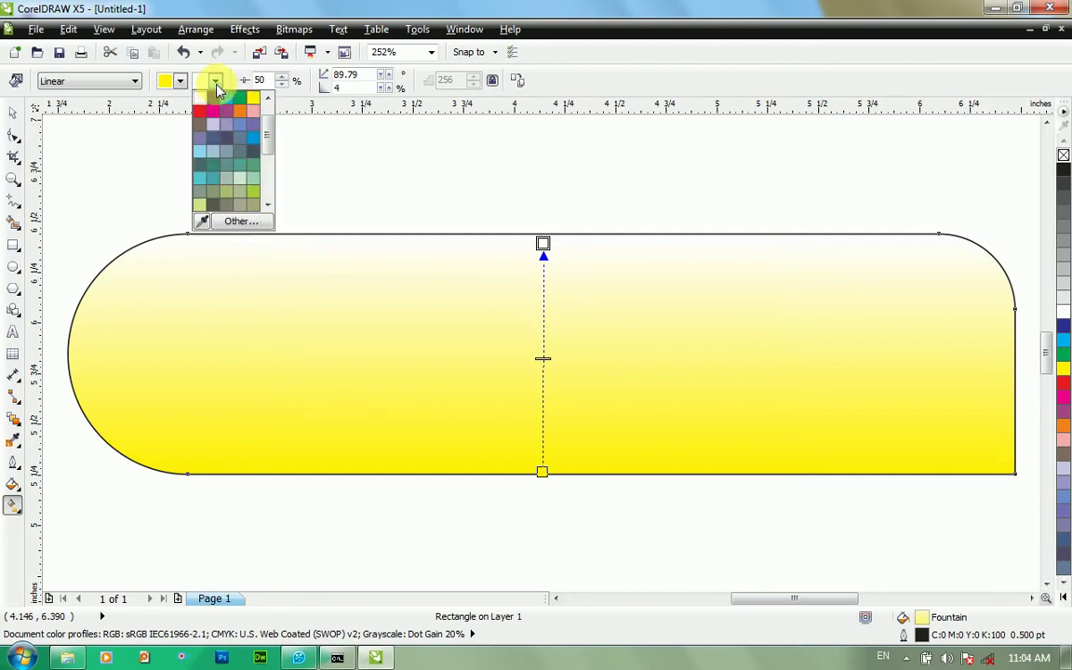
pyautogui.click(237, 111)
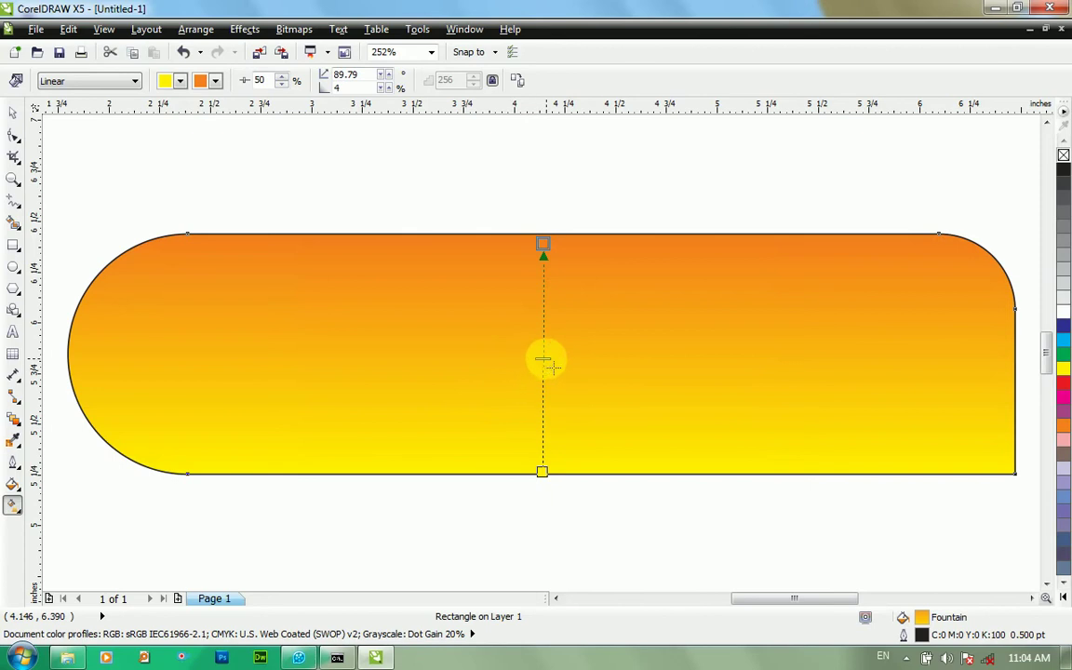
pyautogui.moveTo(549, 360); pyautogui.dragTo(548, 308)
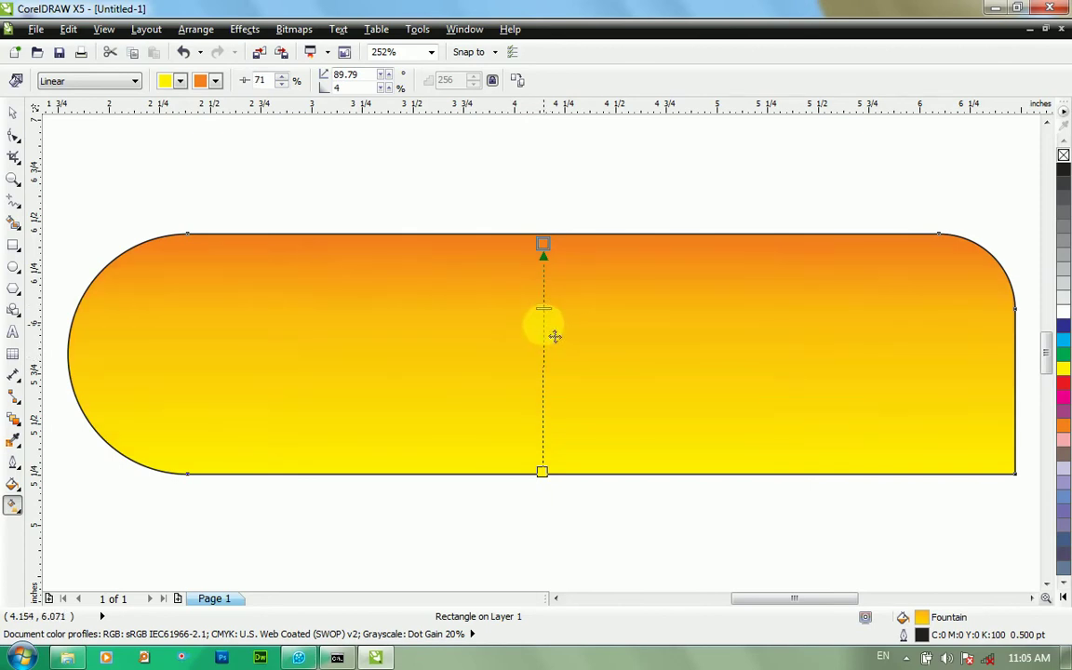
# Step: Add an intermediate color node at about 64% of the gradient and make it white
pyautogui.doubleClick(544, 324)
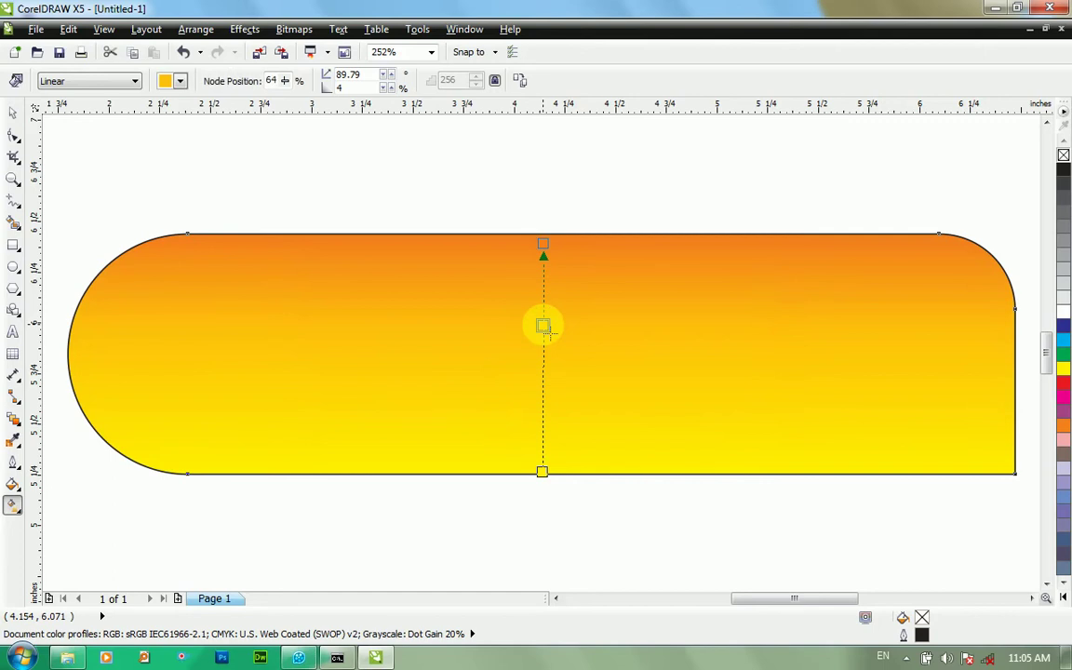
pyautogui.click(181, 81)
pyautogui.click(169, 126)
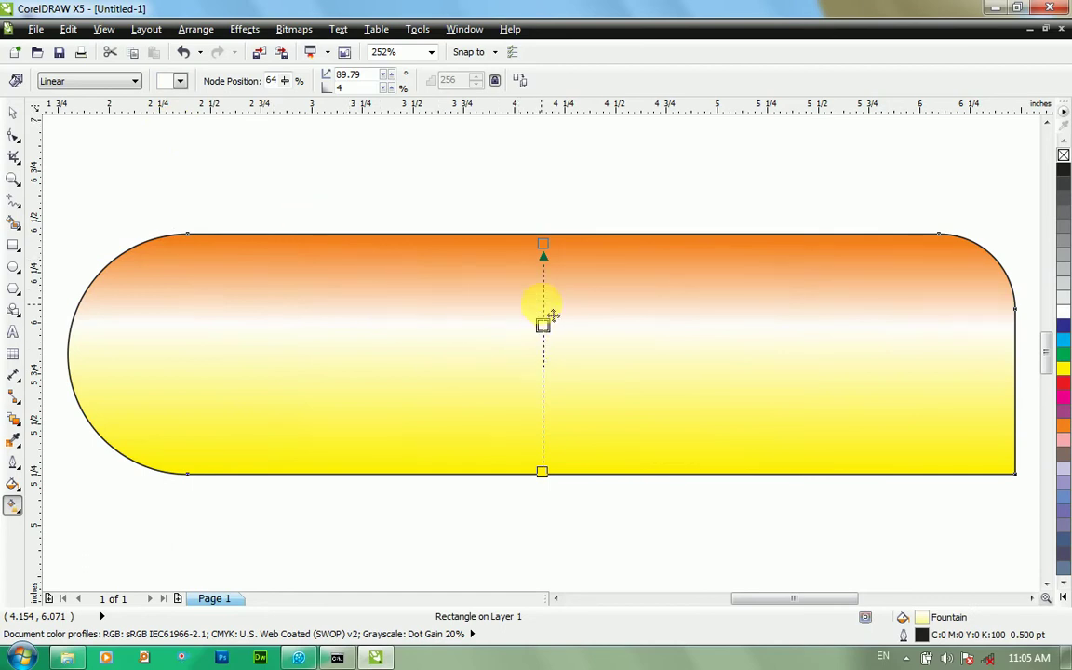
pyautogui.click(540, 201)
pyautogui.click(528, 397)
# Step: Reposition the gradient's white node closer to its middle and lower the orange end to an edge pad of about 19%
pyautogui.moveTo(543, 323); pyautogui.dragTo(543, 371)
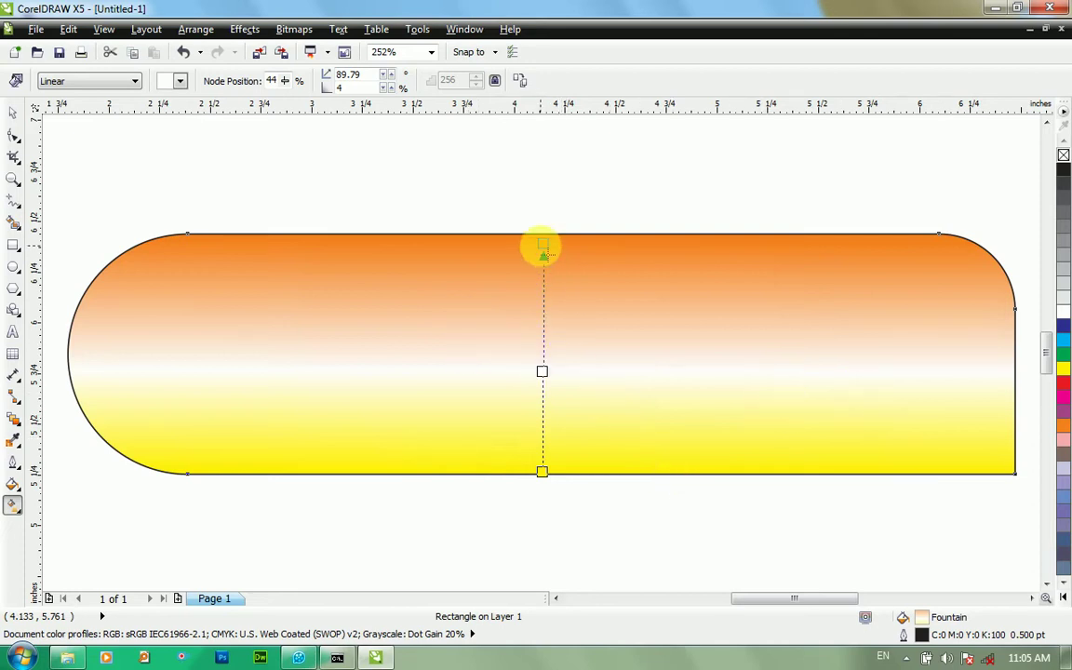
pyautogui.moveTo(543, 245); pyautogui.dragTo(542, 311)
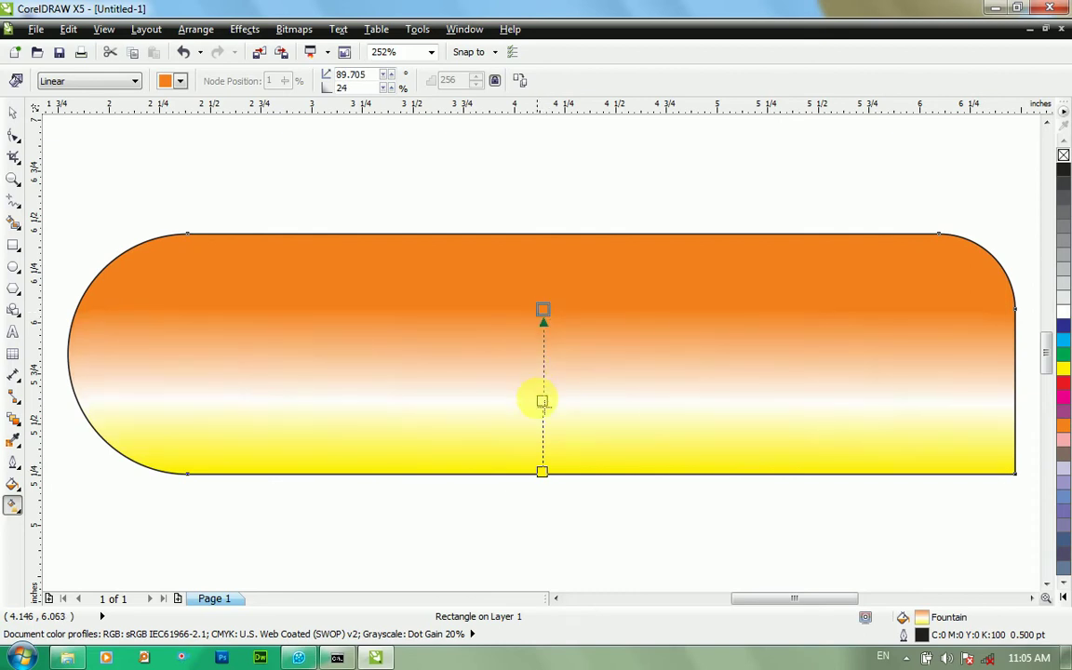
pyautogui.moveTo(544, 402); pyautogui.dragTo(543, 371)
pyautogui.moveTo(545, 313); pyautogui.dragTo(542, 295)
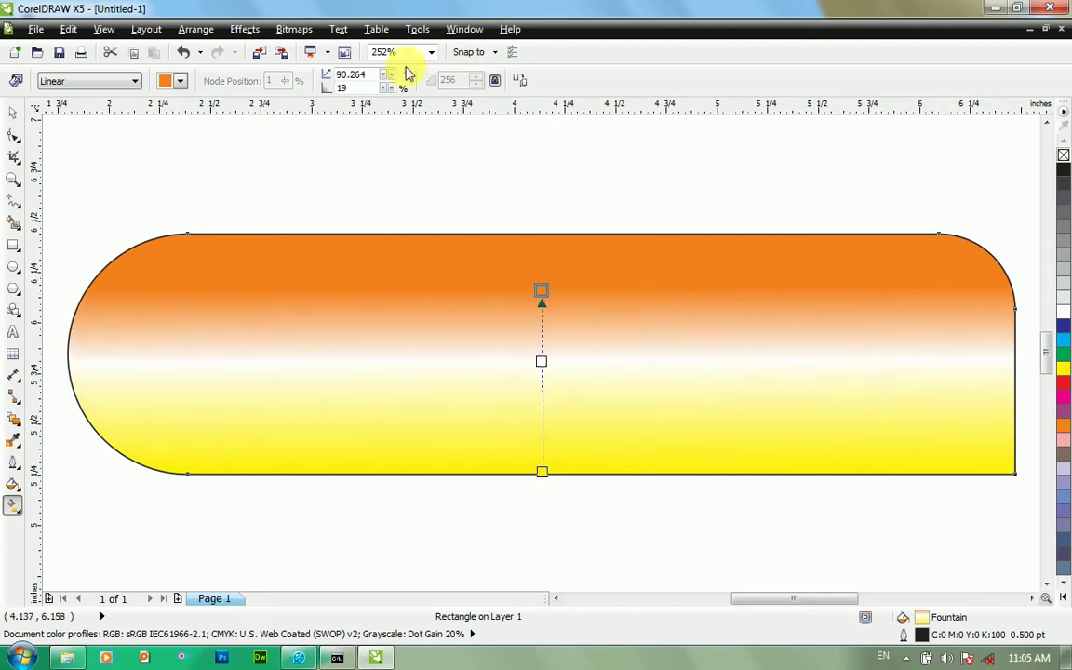
pyautogui.doubleClick(352, 74)
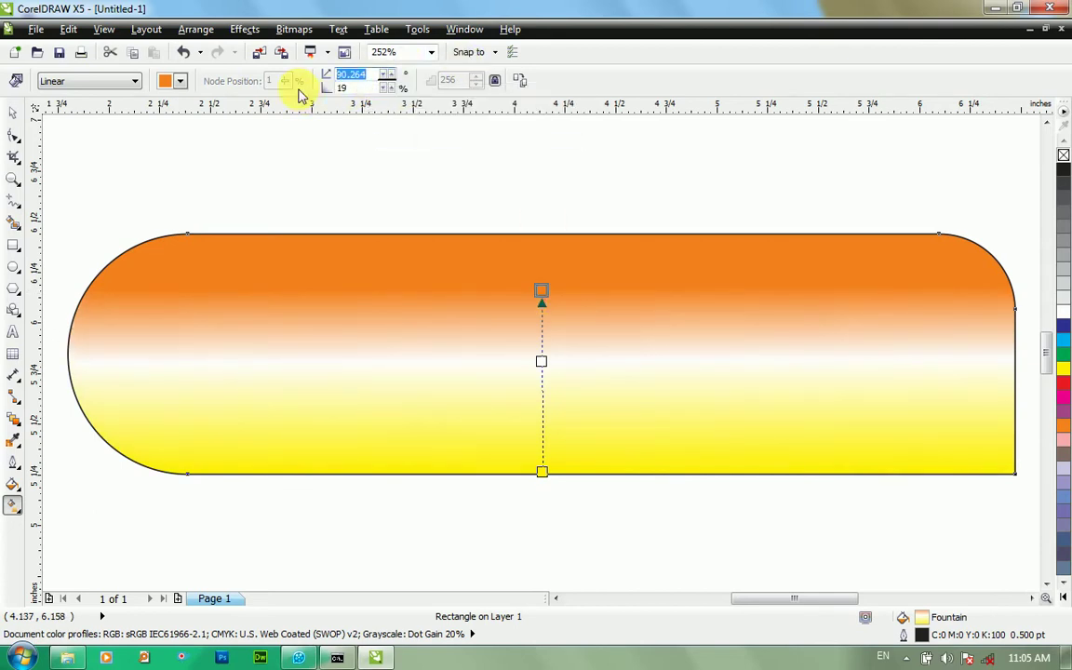
pyautogui.press('Return')
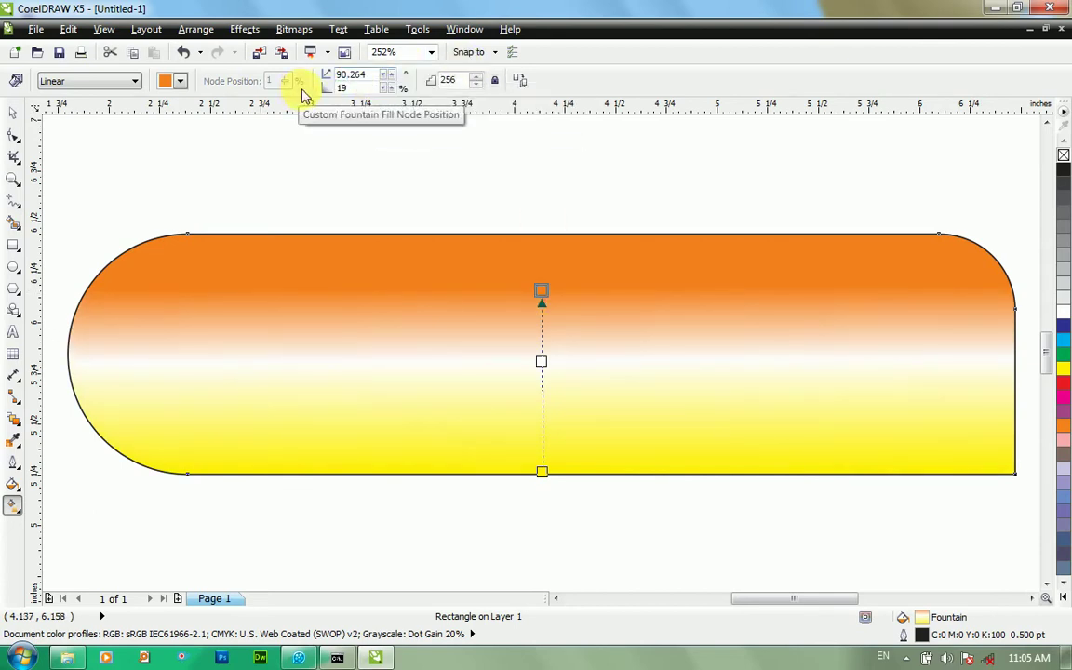
pyautogui.scroll(-2, 638, 481)
pyautogui.scroll(2, 639, 482)
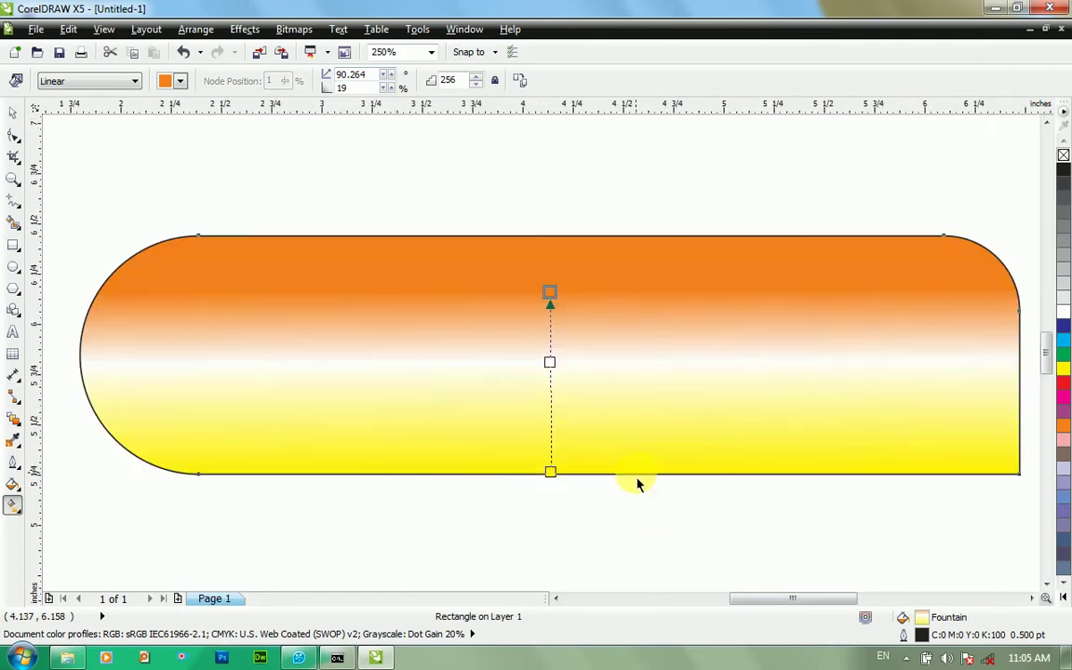
# Step: Replace the shape's gradient with a solid yellow fill and remove its outline
pyautogui.press('space')
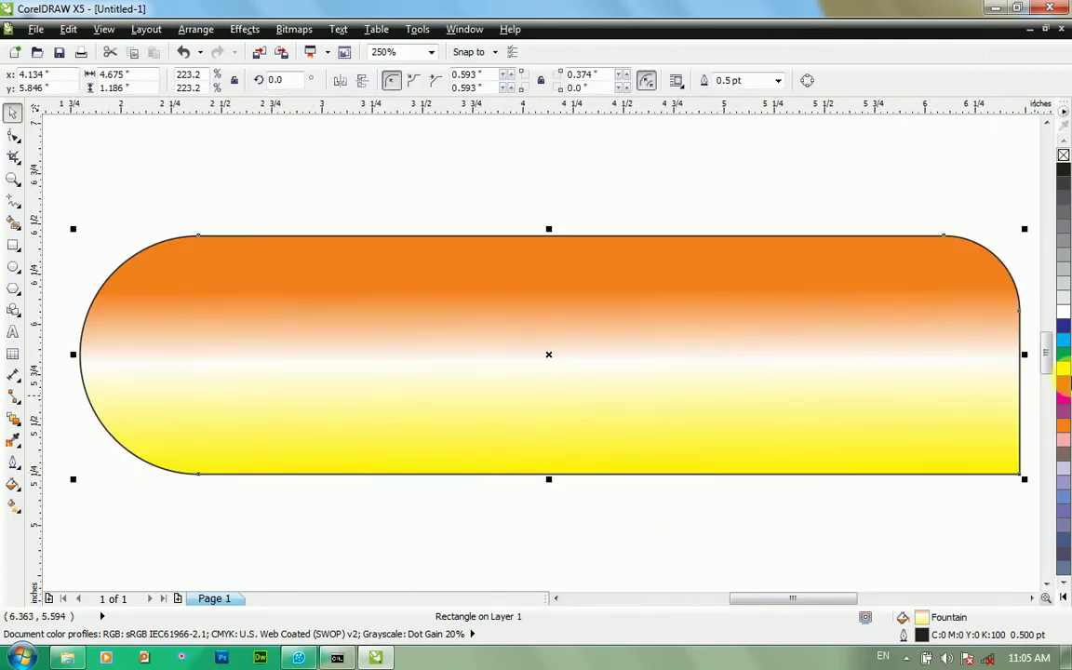
pyautogui.click(1064, 385)
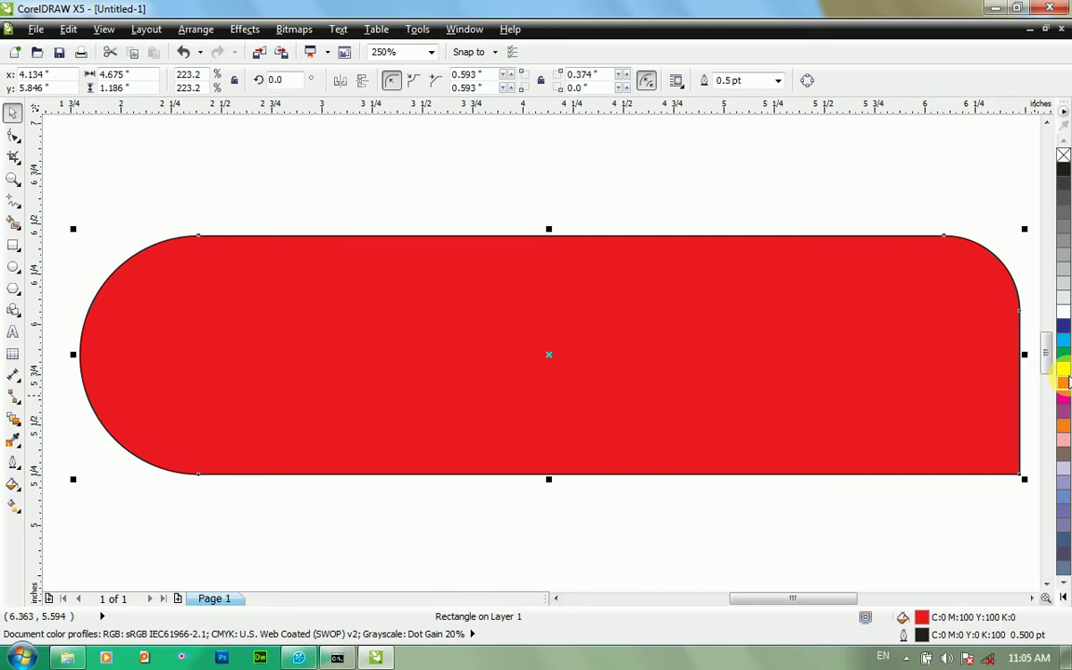
pyautogui.click(1065, 372)
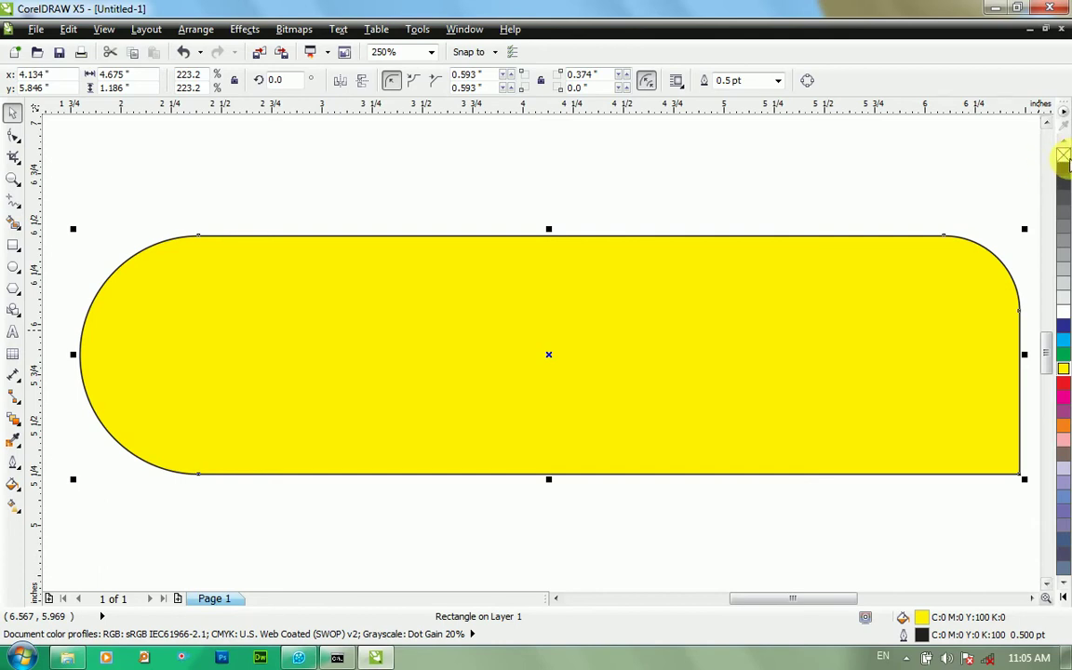
pyautogui.rightClick(1065, 156)
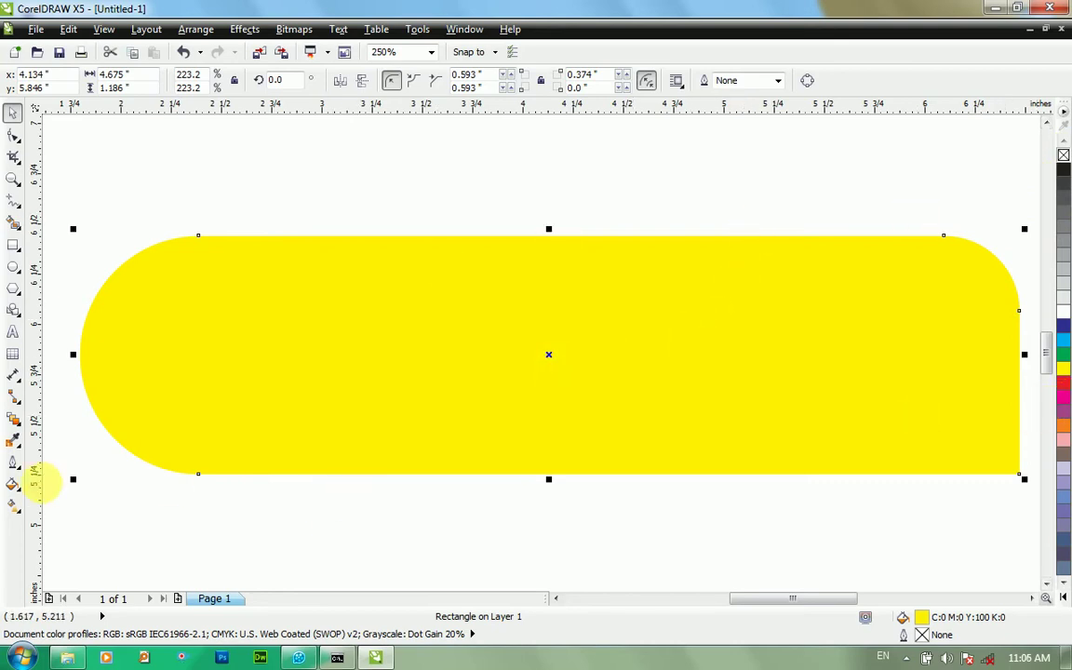
# Step: Draw an ellipse about 1.567 by 1.425 inches over the shape's left end and center it near X 2.496, Y 5.945 inches
pyautogui.click(14, 269)
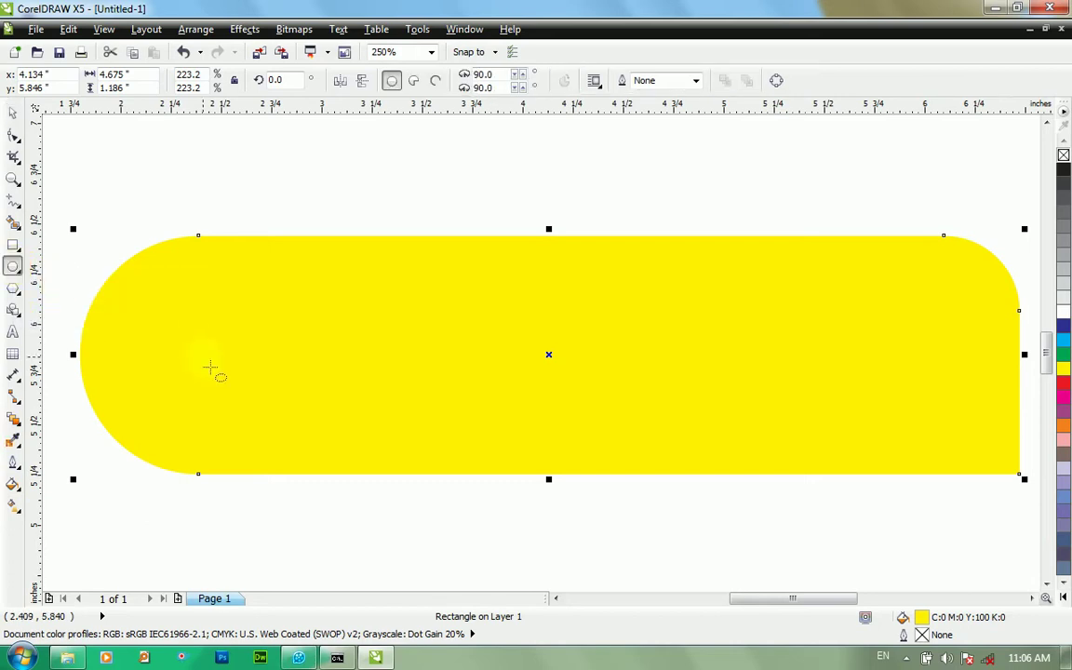
pyautogui.moveTo(211, 368); pyautogui.dragTo(365, 222)
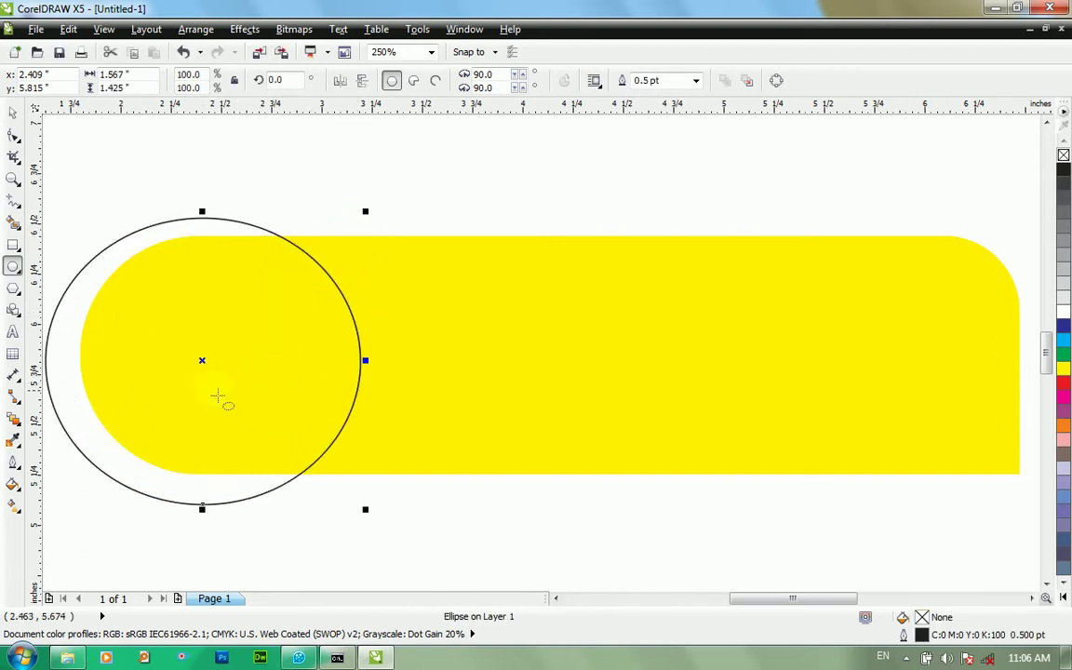
pyautogui.press('space')
pyautogui.moveTo(217, 370); pyautogui.dragTo(250, 347)
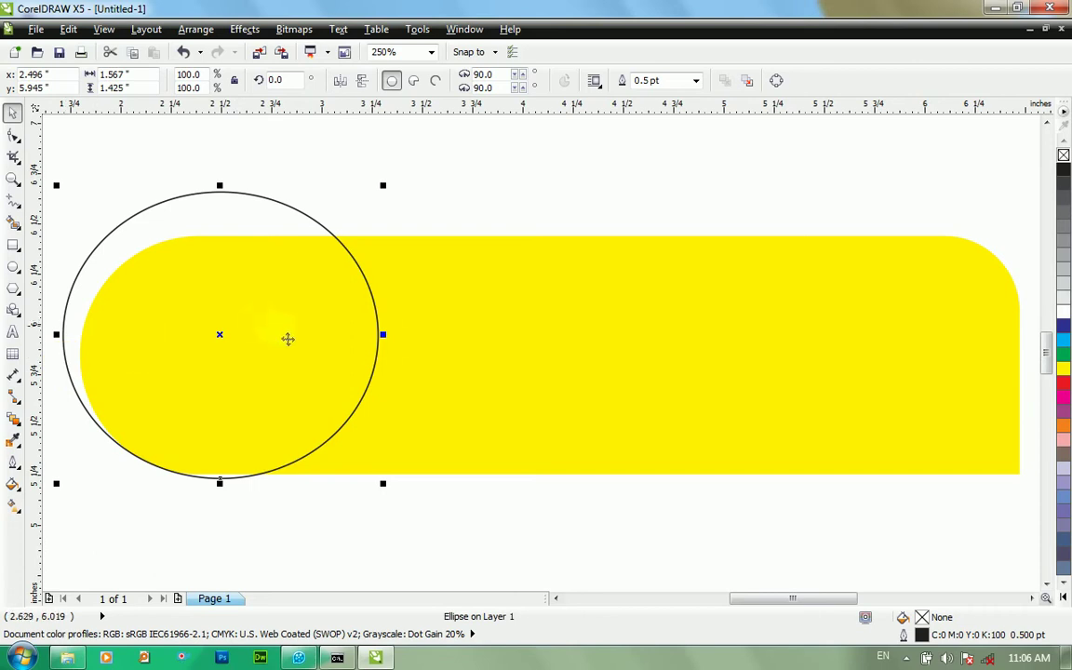
# Step: Fill the ellipse with a uniform golden yellow of C 4, M 29, Y 100, K 0
pyautogui.click(1063, 368)
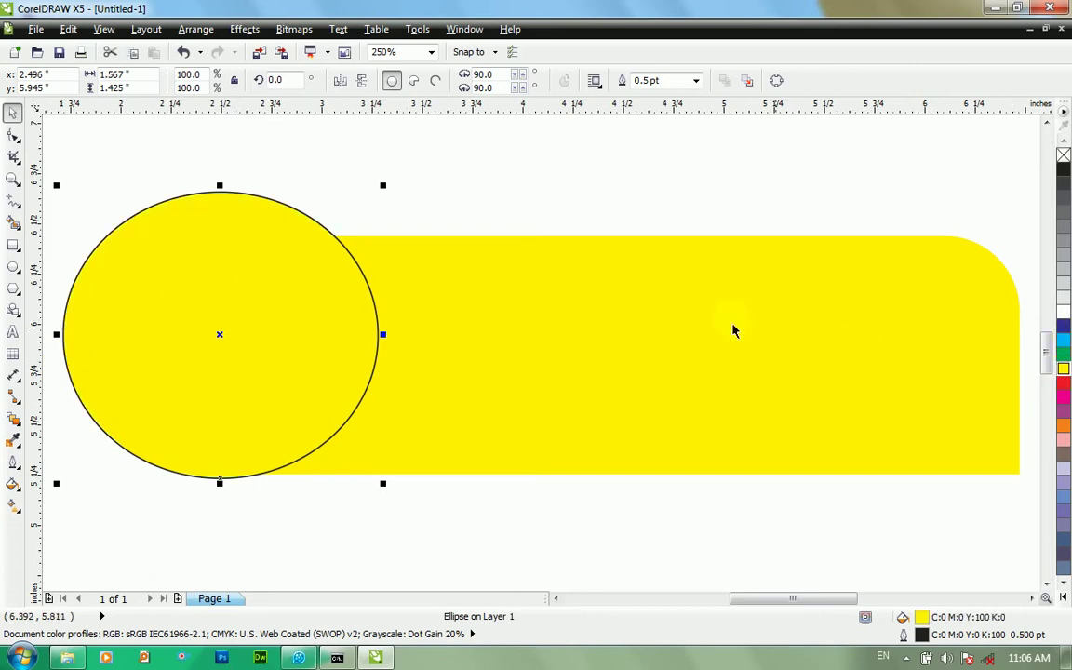
pyautogui.hotkey('shift', 'F11')
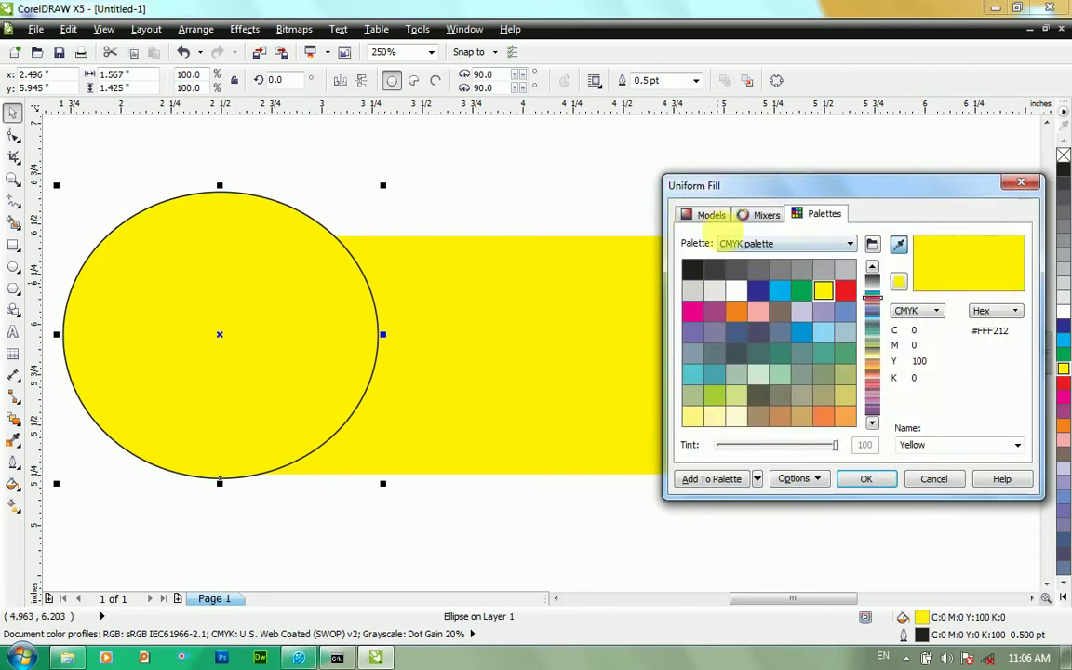
pyautogui.click(712, 214)
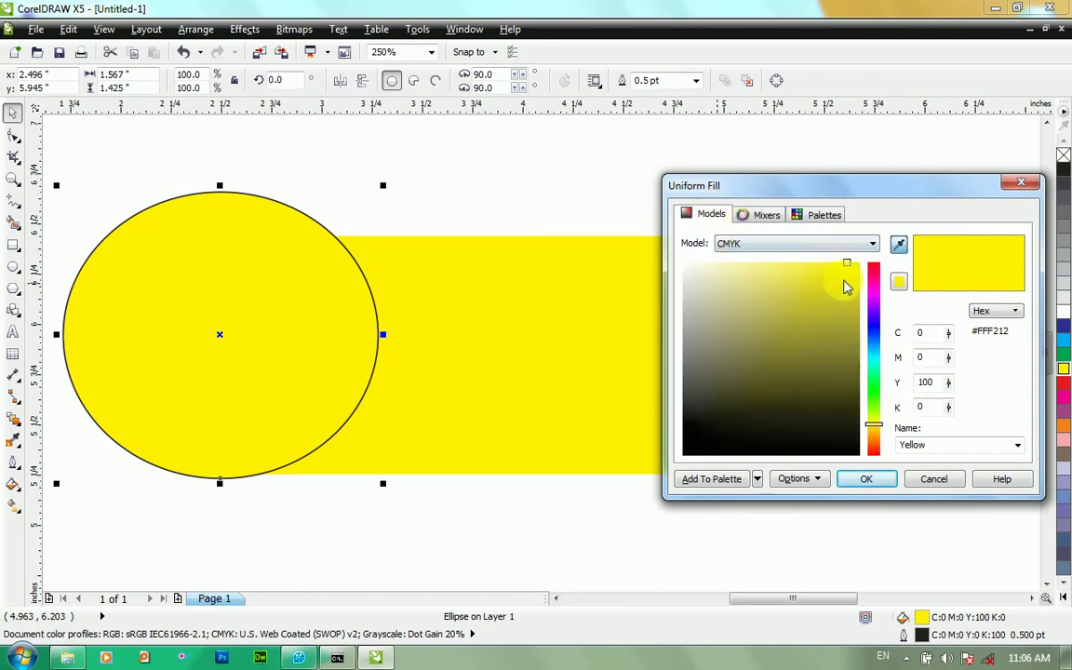
pyautogui.moveTo(846, 284)
pyautogui.mouseDown()
pyautogui.moveTo(837, 288)
pyautogui.moveTo(862, 272)
pyautogui.moveTo(878, 281)
pyautogui.mouseUp()
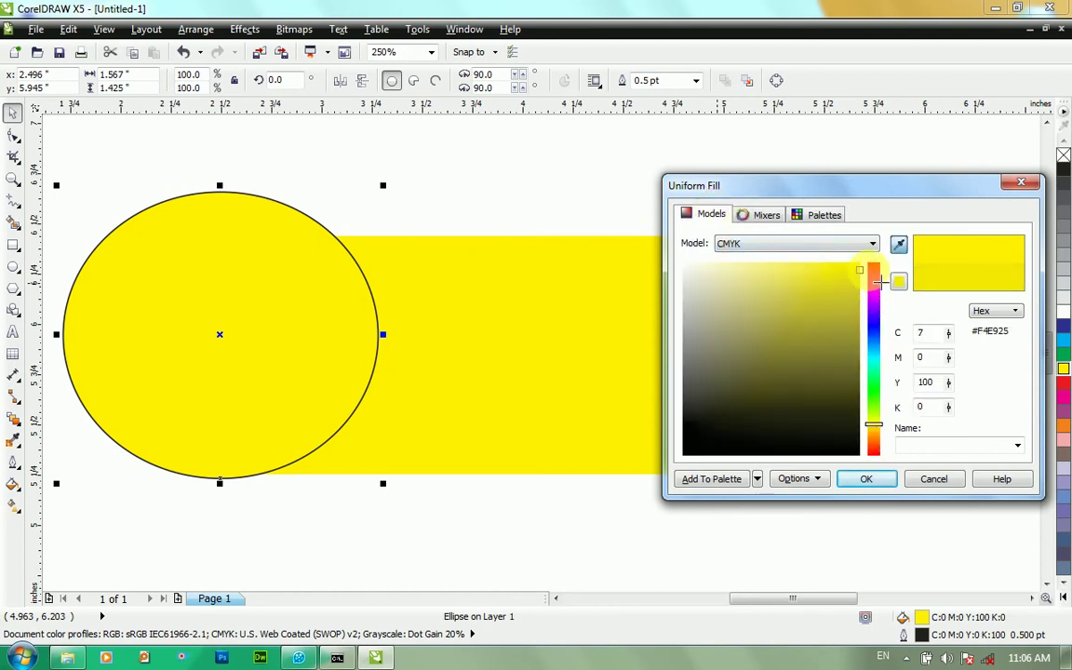
pyautogui.click(871, 426)
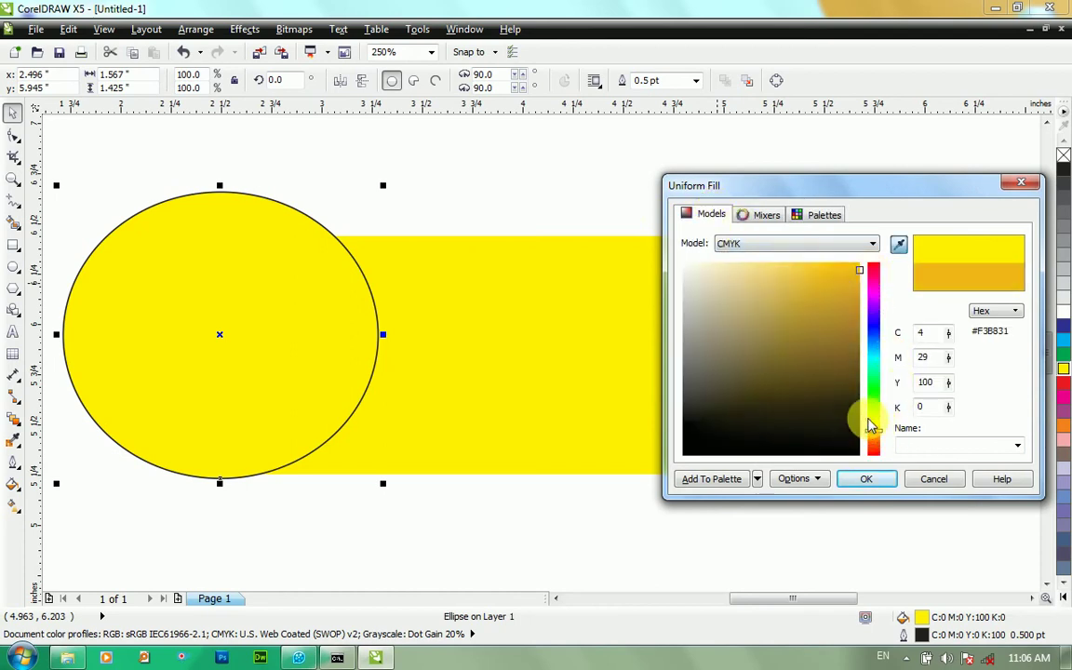
pyautogui.click(861, 479)
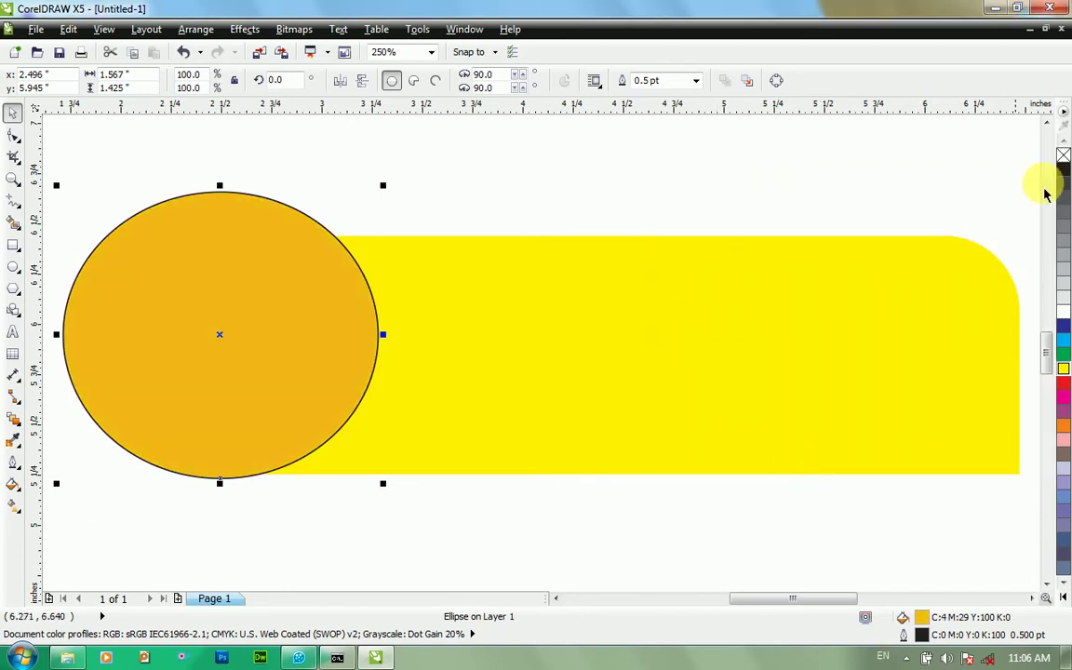
# Step: Fill the ellipse with solid red and remove its outline
pyautogui.click(1063, 389)
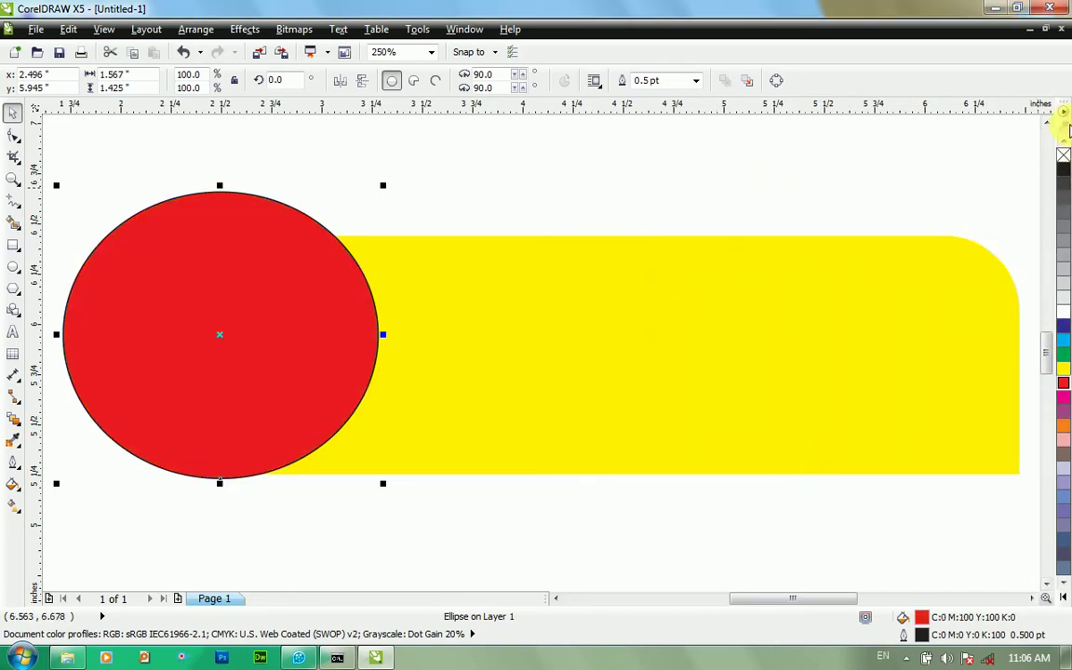
pyautogui.rightClick(1063, 156)
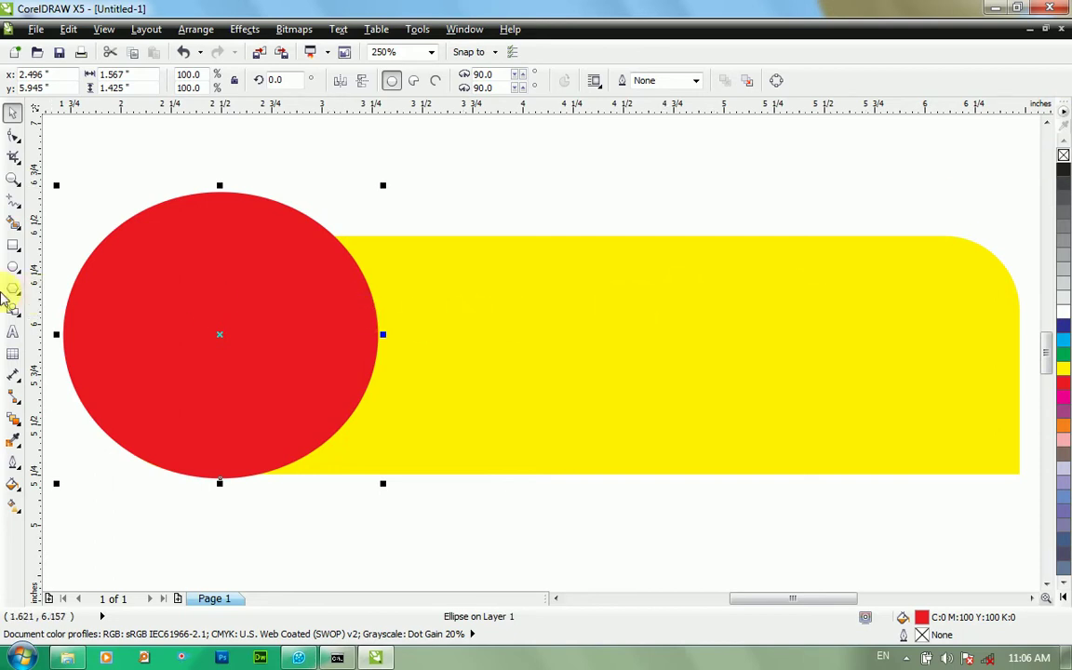
# Step: Draw a rectangle about 1.6 by 0.76 inches over the ellipse's upper right part, with its top edge level with the ellipse's top
pyautogui.click(15, 247)
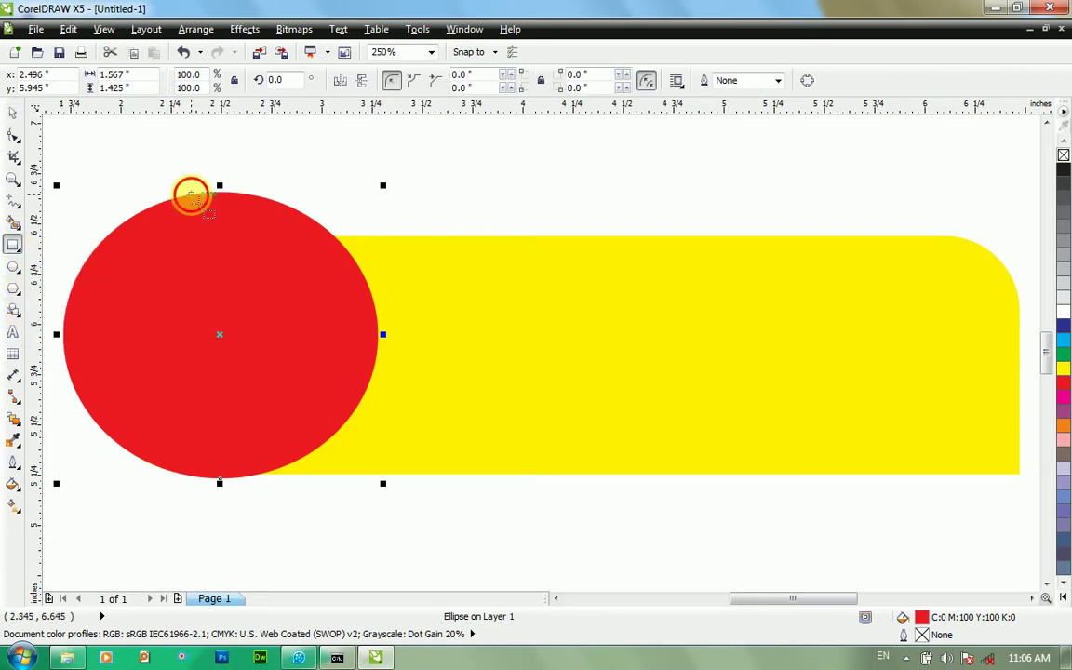
pyautogui.moveTo(192, 196); pyautogui.dragTo(512, 327)
pyautogui.scroll(1, 242, 225)
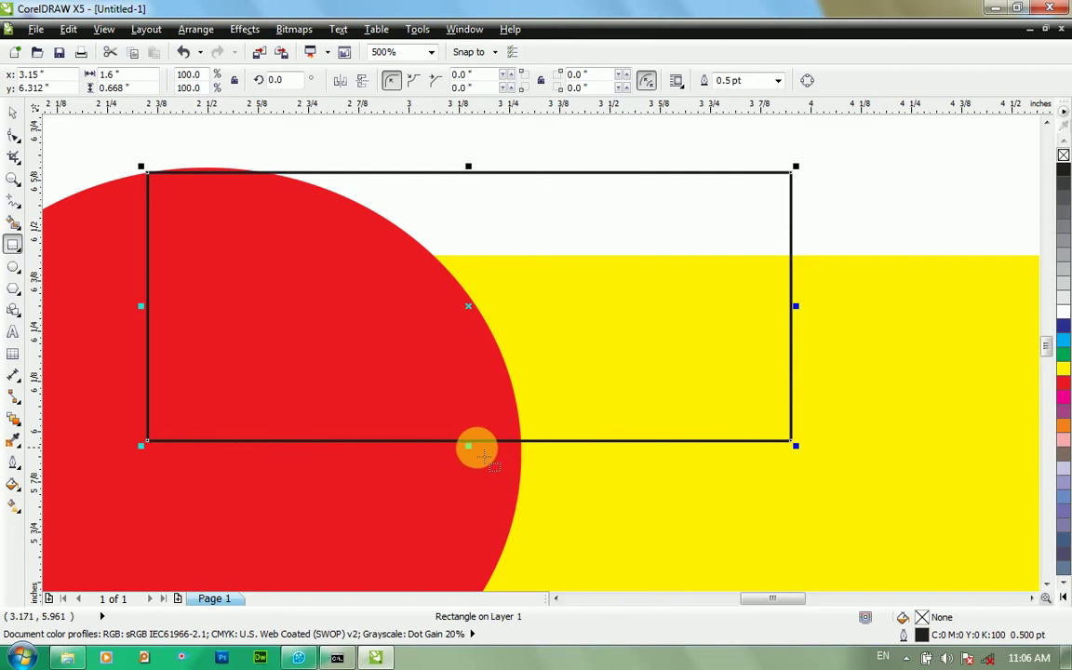
pyautogui.moveTo(468, 447); pyautogui.dragTo(478, 483)
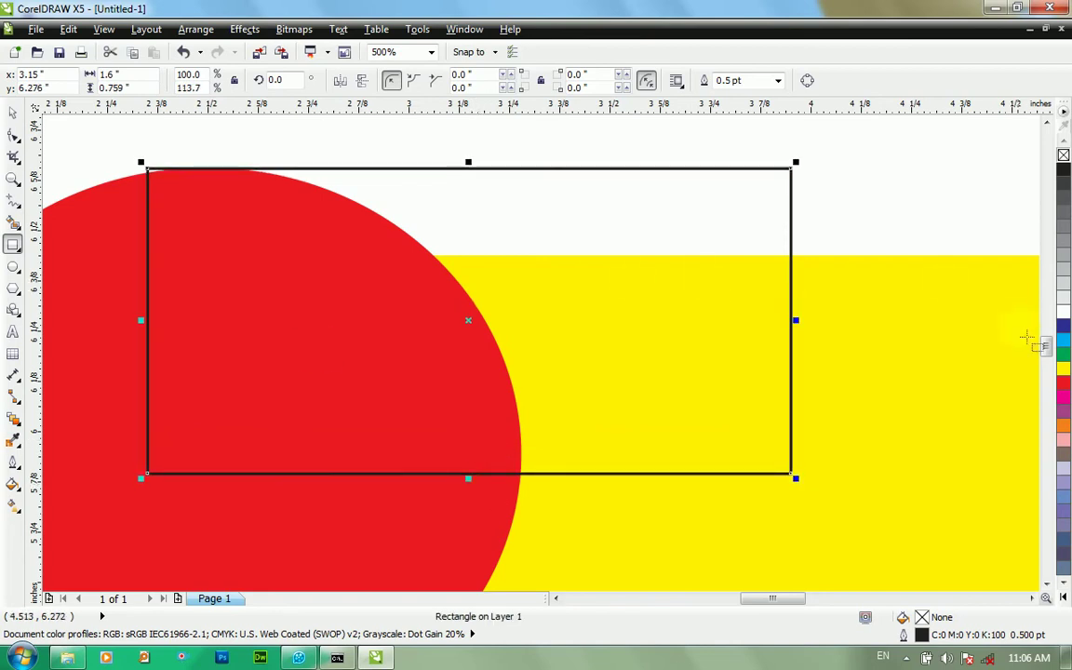
# Step: Convert the rectangle to curves and delete its lower-right node to make a triangle
pyautogui.click(808, 84)
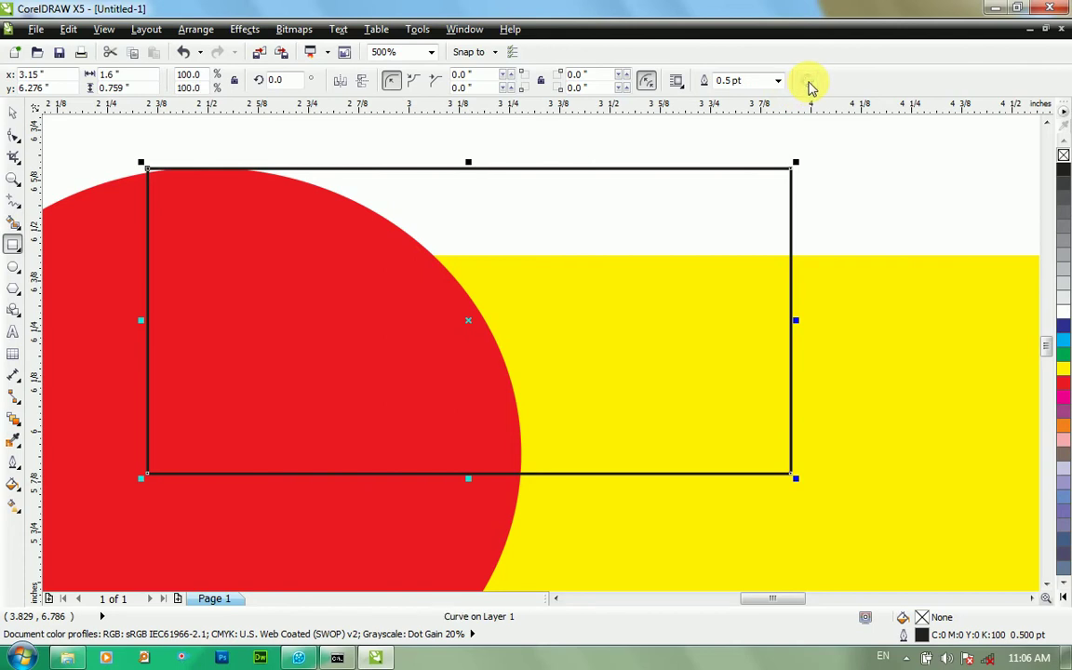
pyautogui.click(13, 135)
pyautogui.click(792, 481)
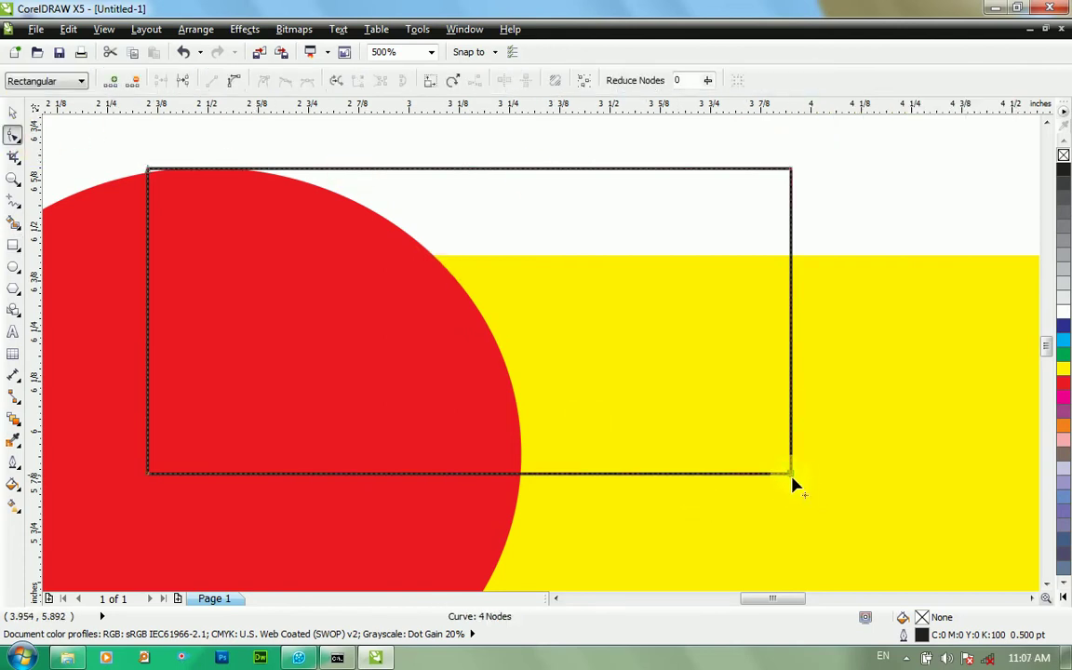
pyautogui.press('Delete')
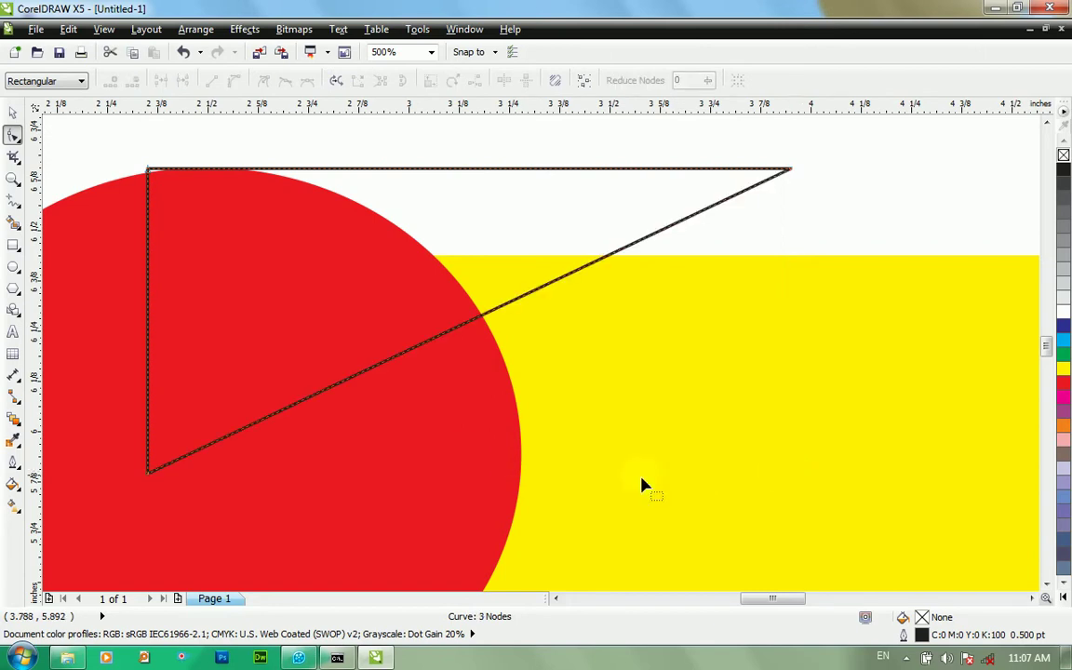
# Step: Move the triangle's lower node onto the ellipse's lower right edge, near X 3.24, Y 5.73 inches
pyautogui.click(154, 462)
pyautogui.moveTo(153, 462); pyautogui.dragTo(507, 539)
pyautogui.scroll(3, 507, 540)
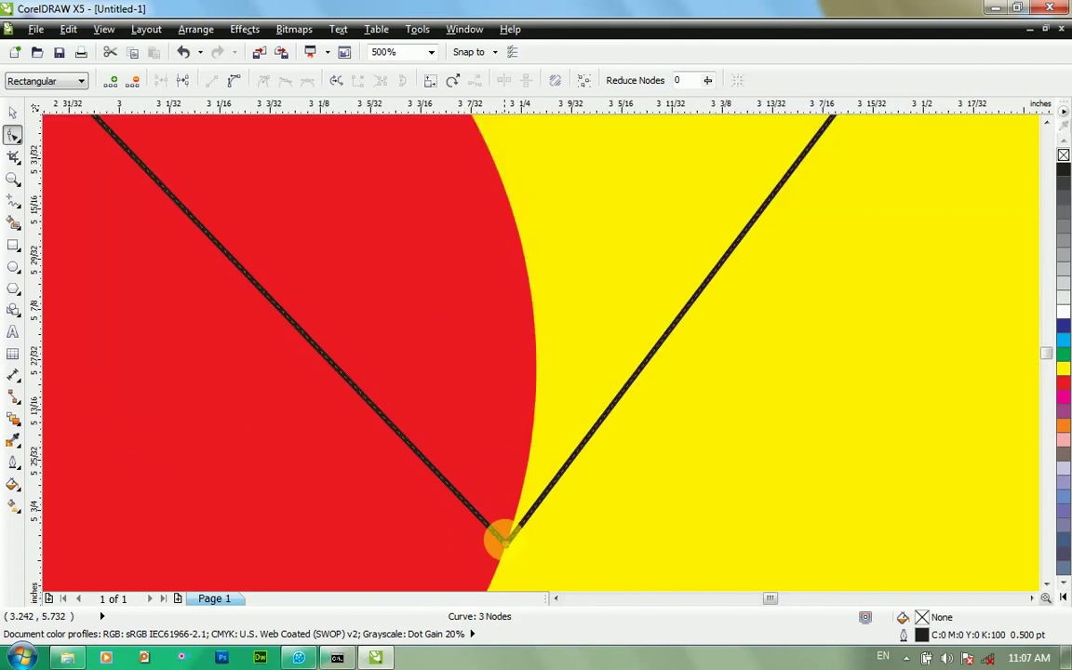
pyautogui.scroll(-4, 508, 549)
pyautogui.scroll(1, 521, 539)
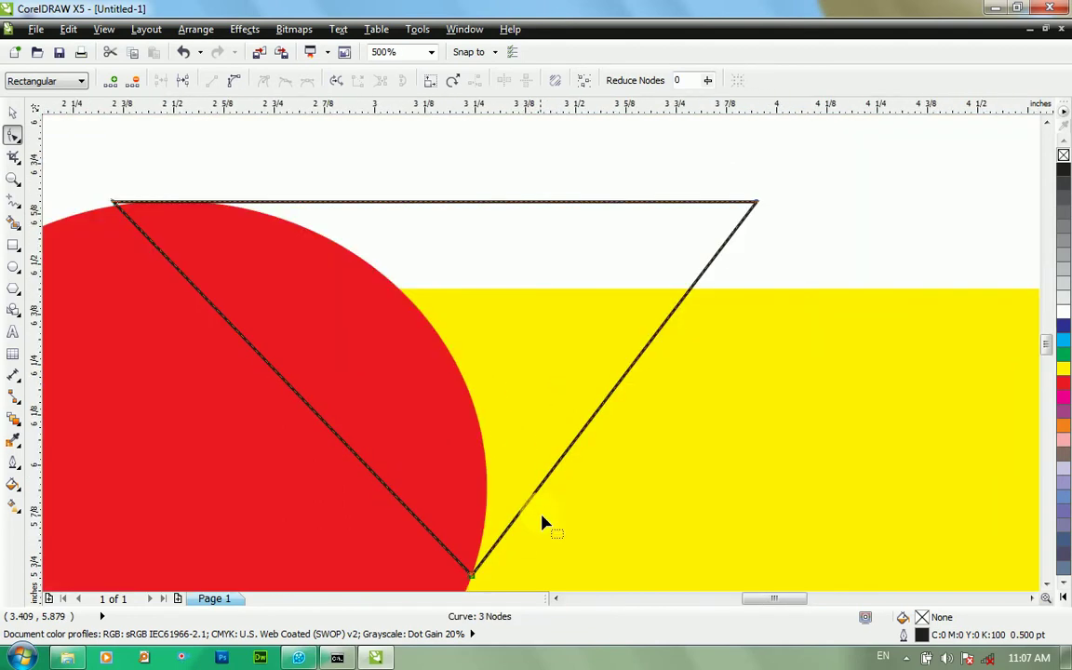
# Step: Convert the triangle's right side to a curve and bow it inward toward the ellipse
pyautogui.click(607, 397)
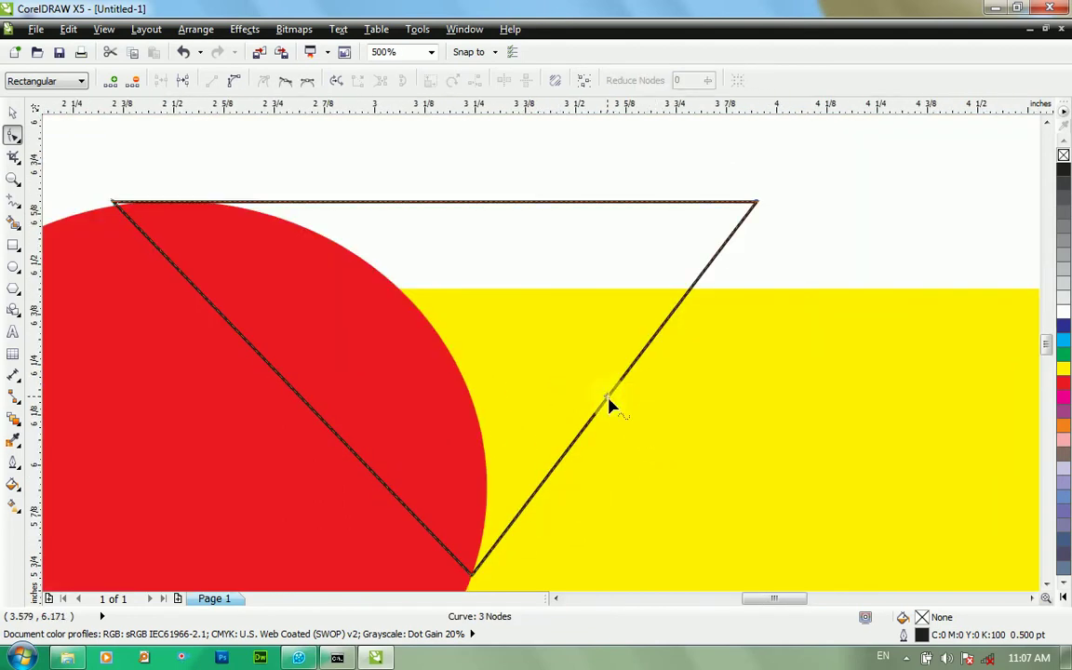
pyautogui.click(232, 80)
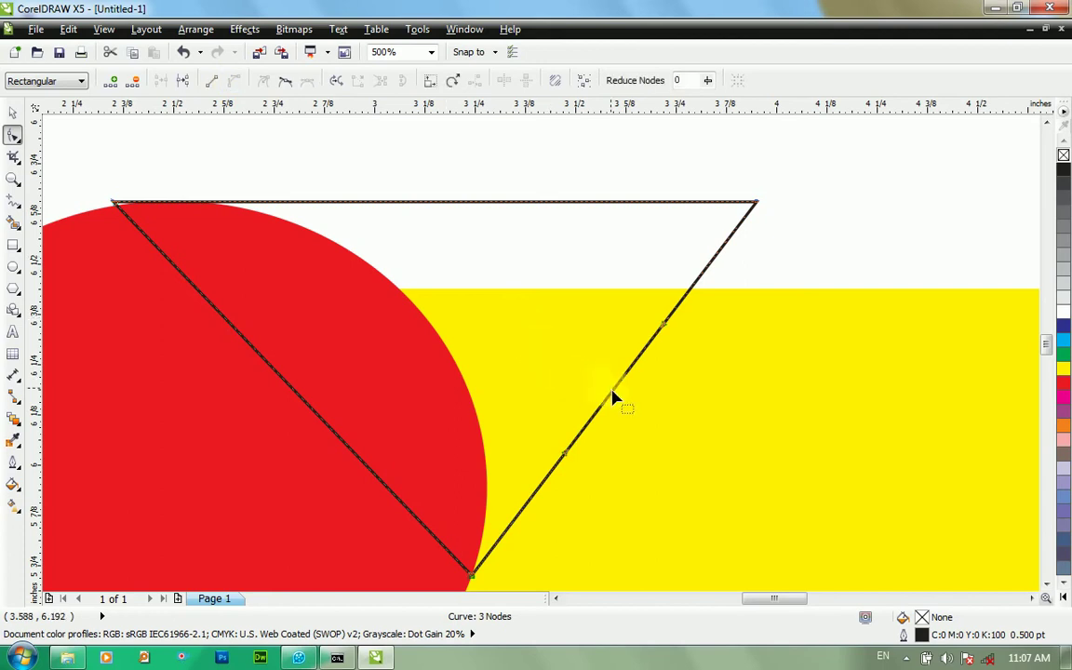
pyautogui.moveTo(614, 397); pyautogui.dragTo(580, 368)
pyautogui.moveTo(572, 346); pyautogui.dragTo(547, 327)
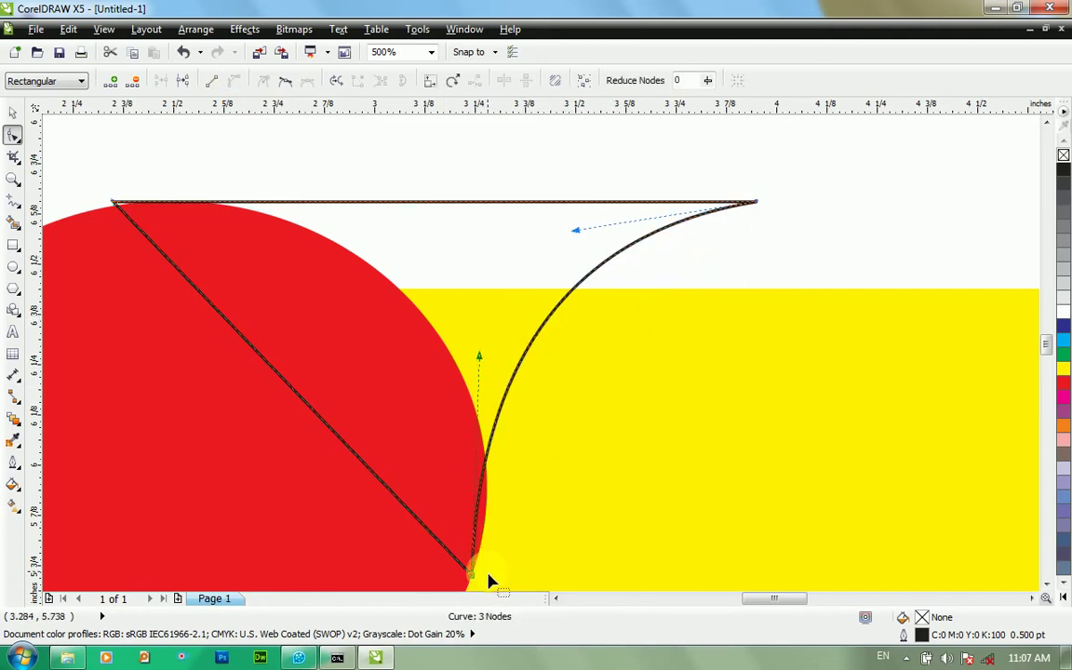
# Step: Align the curve's lower handle with the ellipse's edge and extend the tip node outward until the shape is about 1.99 inches wide
pyautogui.scroll(1, 472, 581)
pyautogui.scroll(-1, 452, 424)
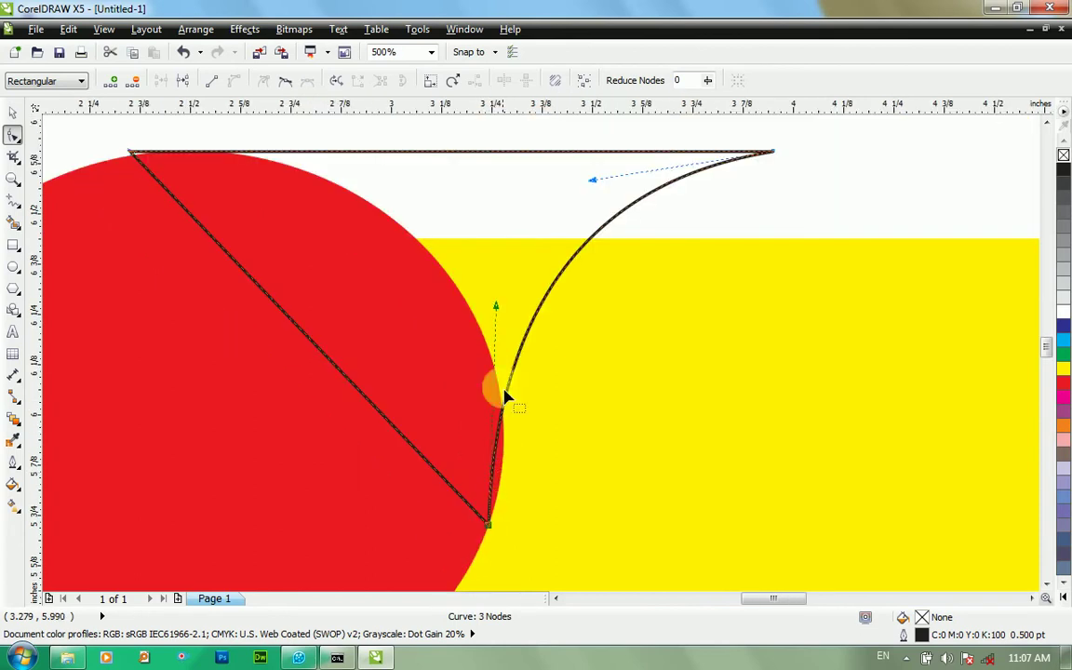
pyautogui.moveTo(498, 314); pyautogui.dragTo(545, 320)
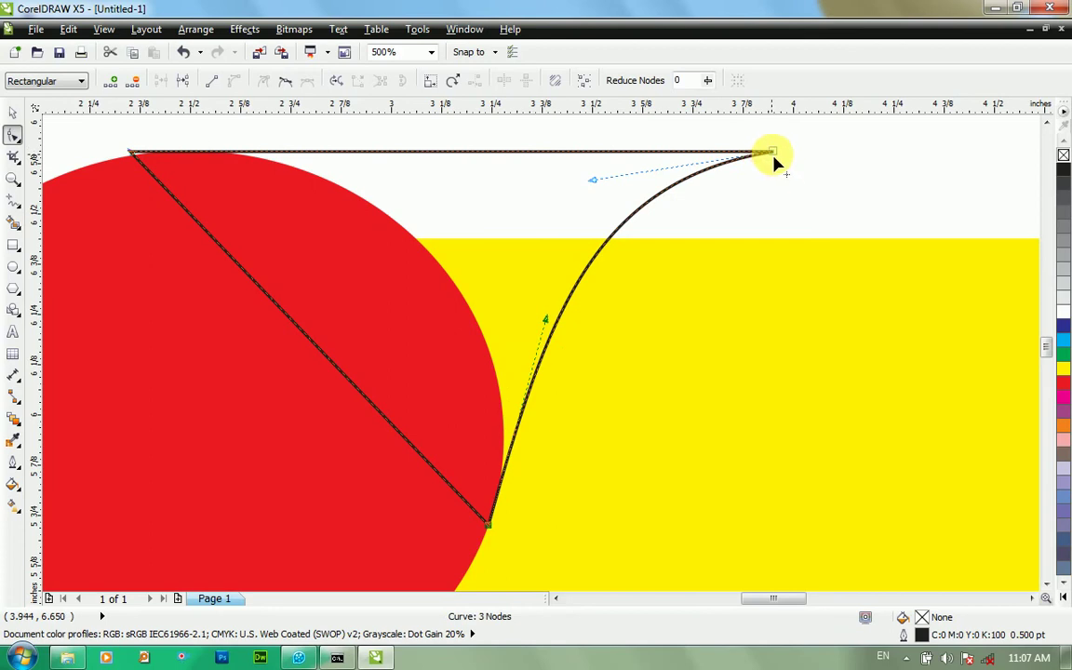
pyautogui.moveTo(768, 156); pyautogui.dragTo(930, 157)
pyautogui.scroll(-2, 481, 402)
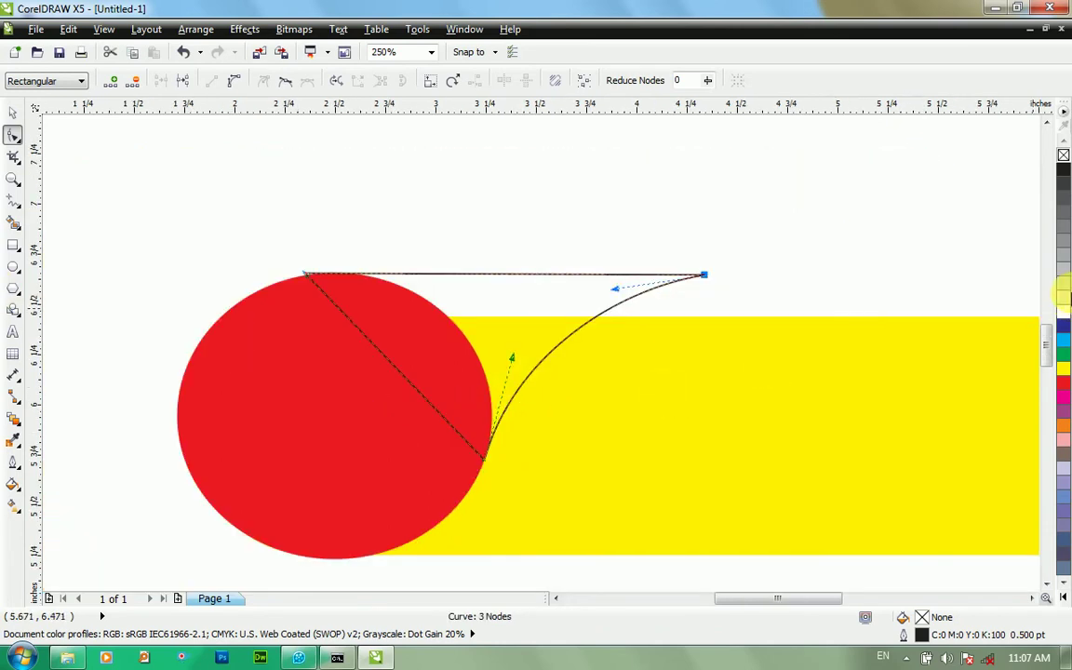
# Step: Fill the curved triangle with the same red as the ellipse and remove its outline
pyautogui.click(1066, 316)
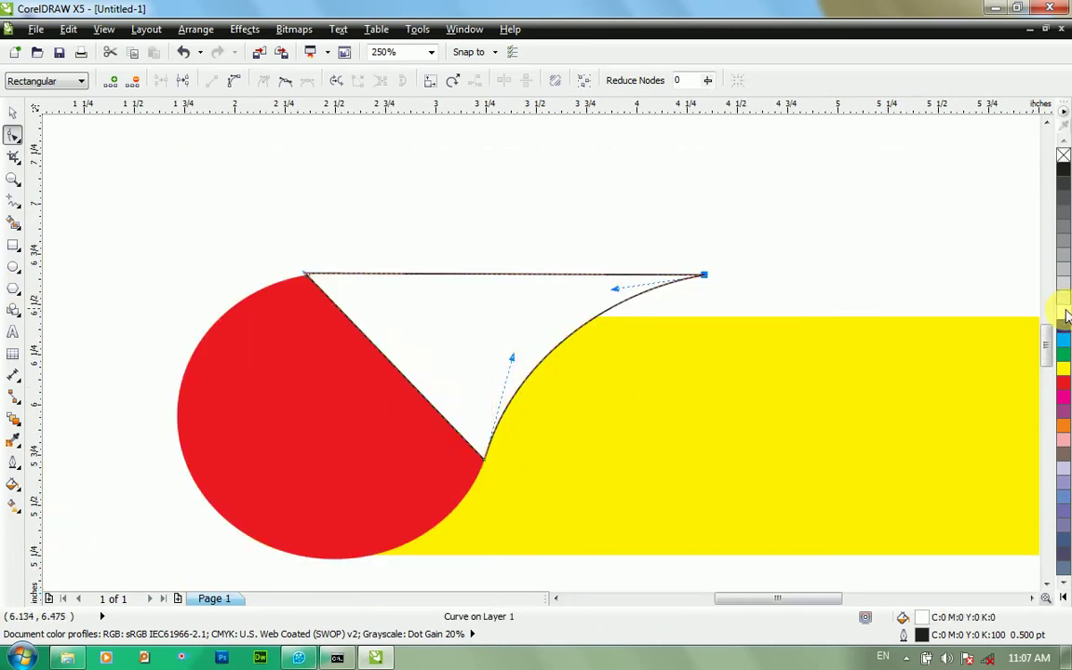
pyautogui.click(1065, 386)
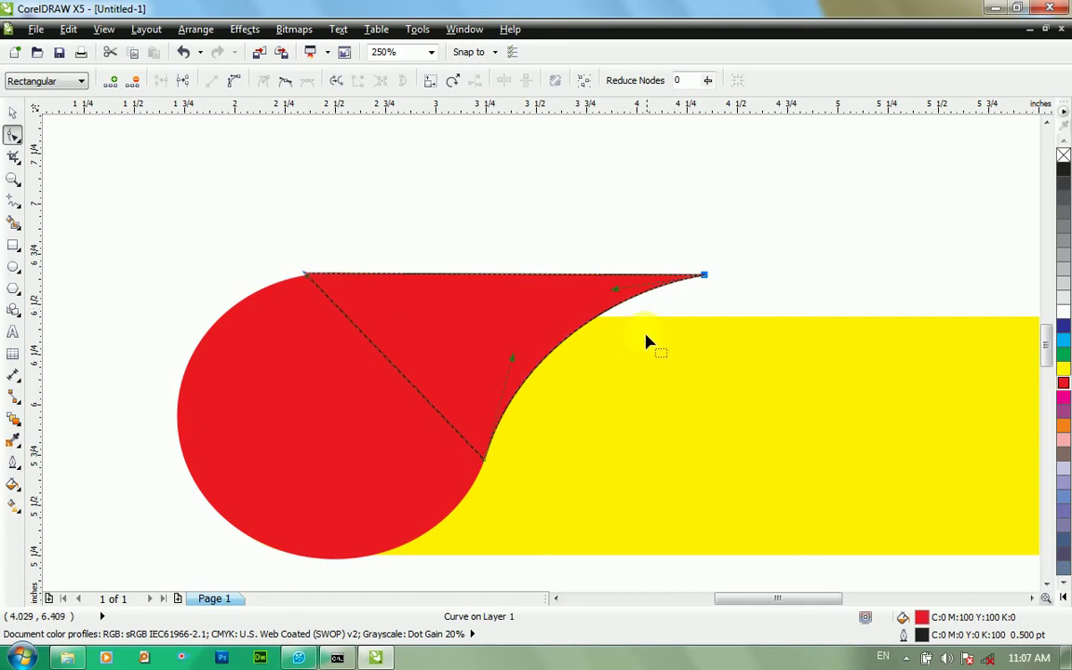
pyautogui.press('space')
pyautogui.click(328, 303)
pyautogui.scroll(1, 263, 270)
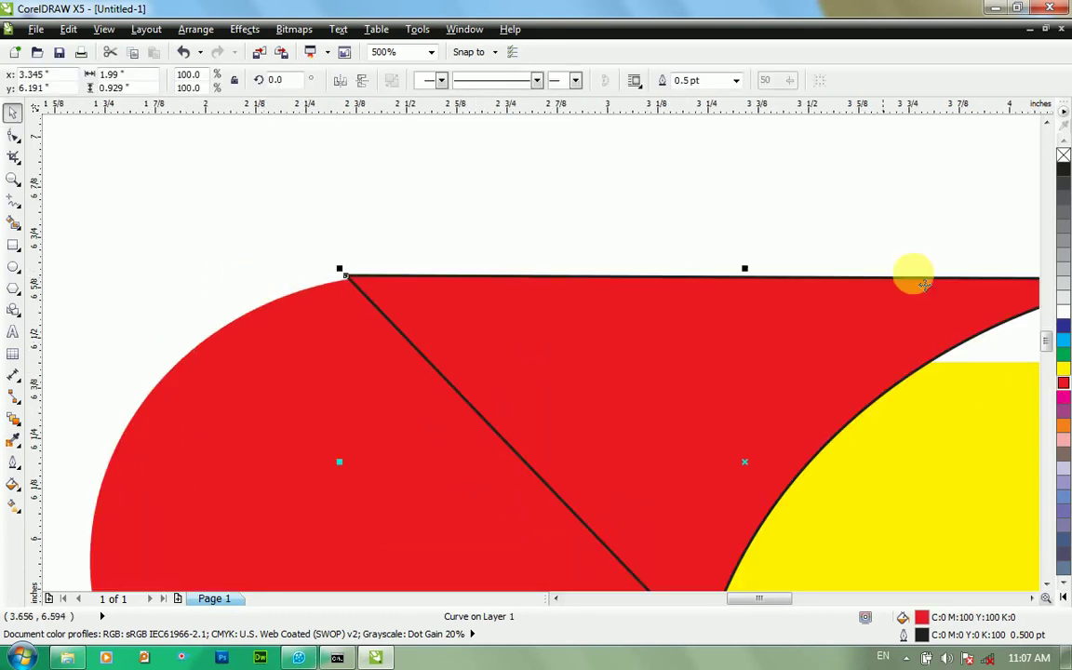
pyautogui.rightClick(1063, 156)
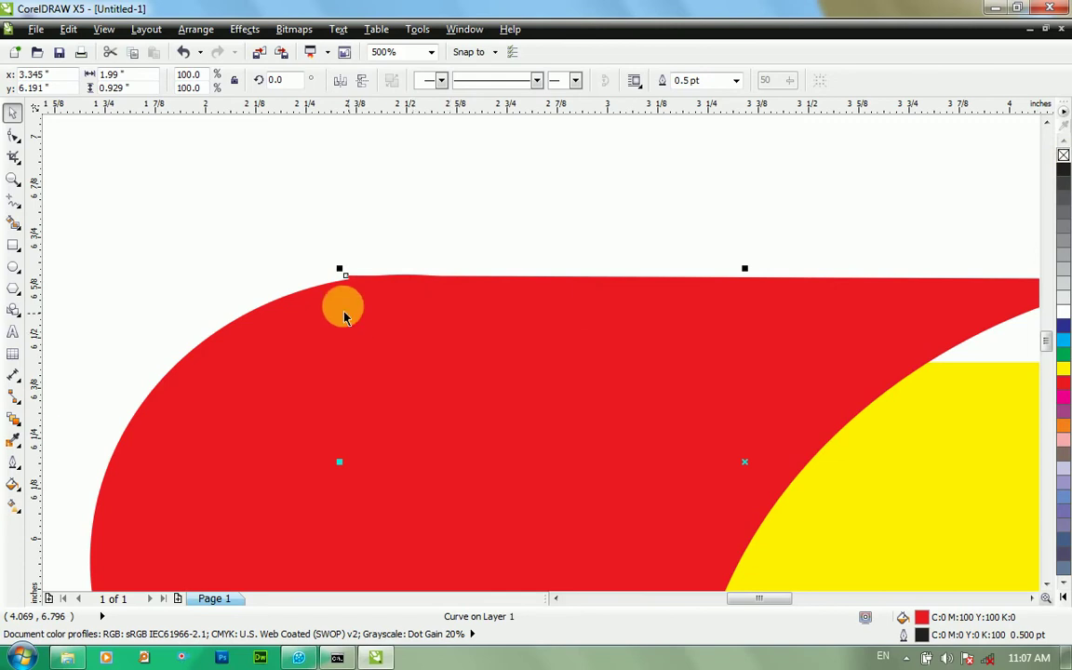
# Step: Move the curved triangle's upper-left node to the ellipse's topmost point so that the two top edges join smoothly
pyautogui.scroll(1, 342, 304)
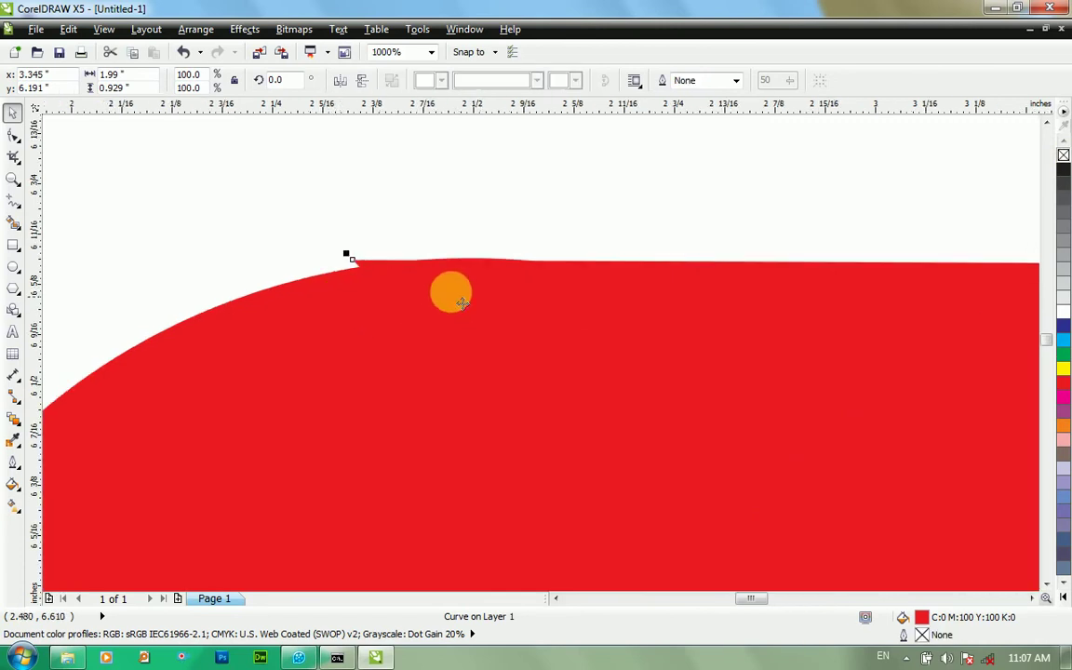
pyautogui.press('space')
pyautogui.scroll(1, 357, 277)
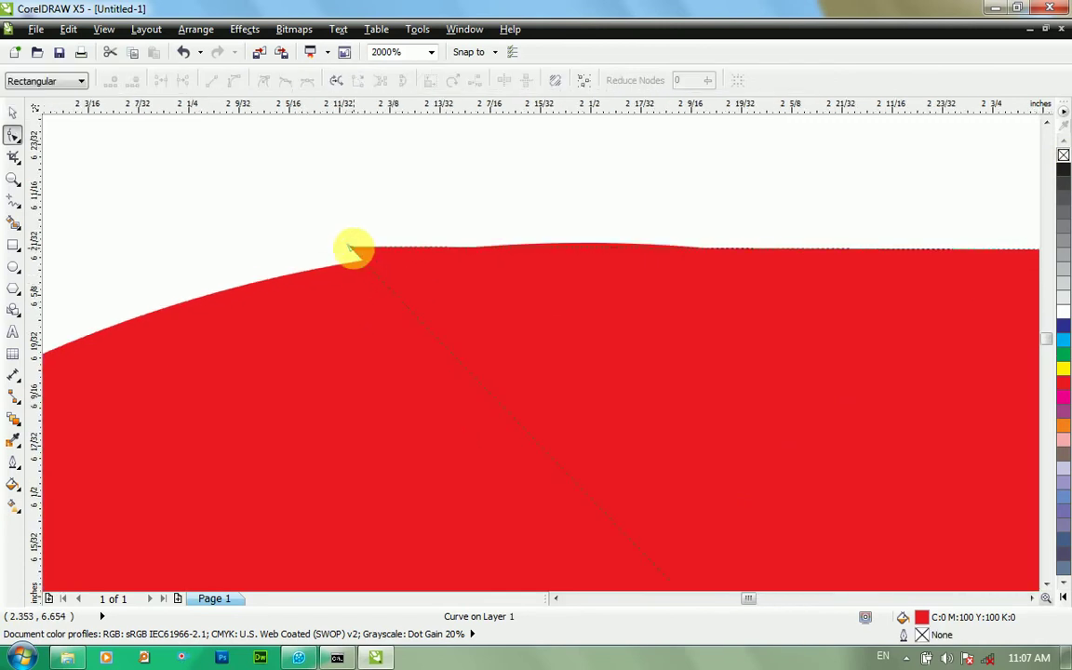
pyautogui.moveTo(356, 253); pyautogui.dragTo(663, 247)
pyautogui.scroll(1, 674, 263)
pyautogui.scroll(-3, 670, 259)
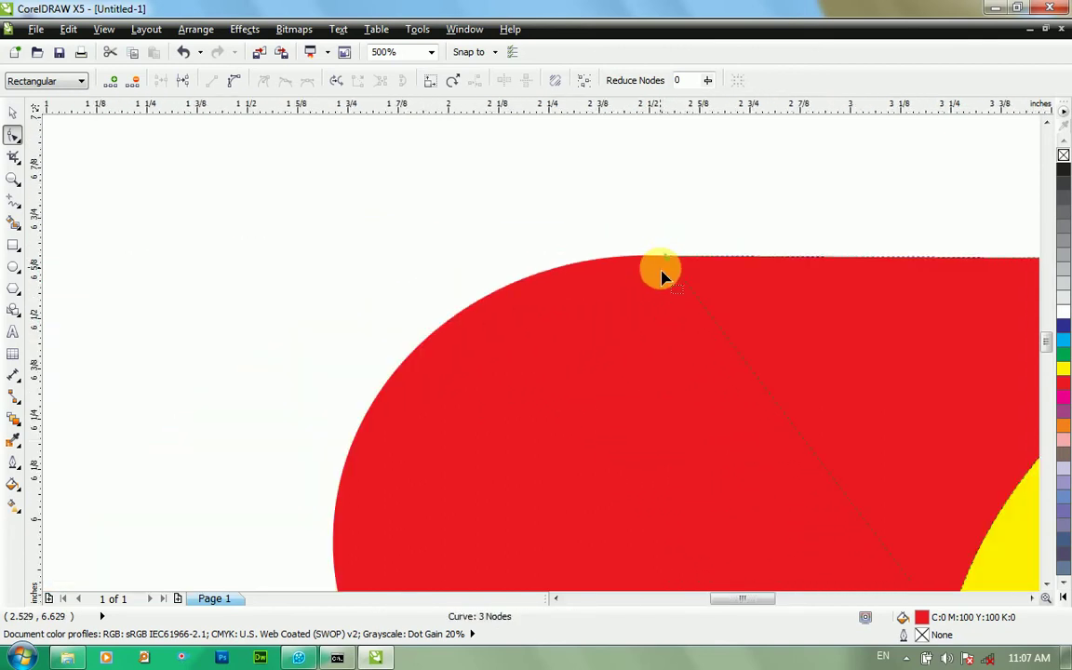
pyautogui.press('space')
pyautogui.scroll(-4, 677, 306)
pyautogui.scroll(3, 711, 321)
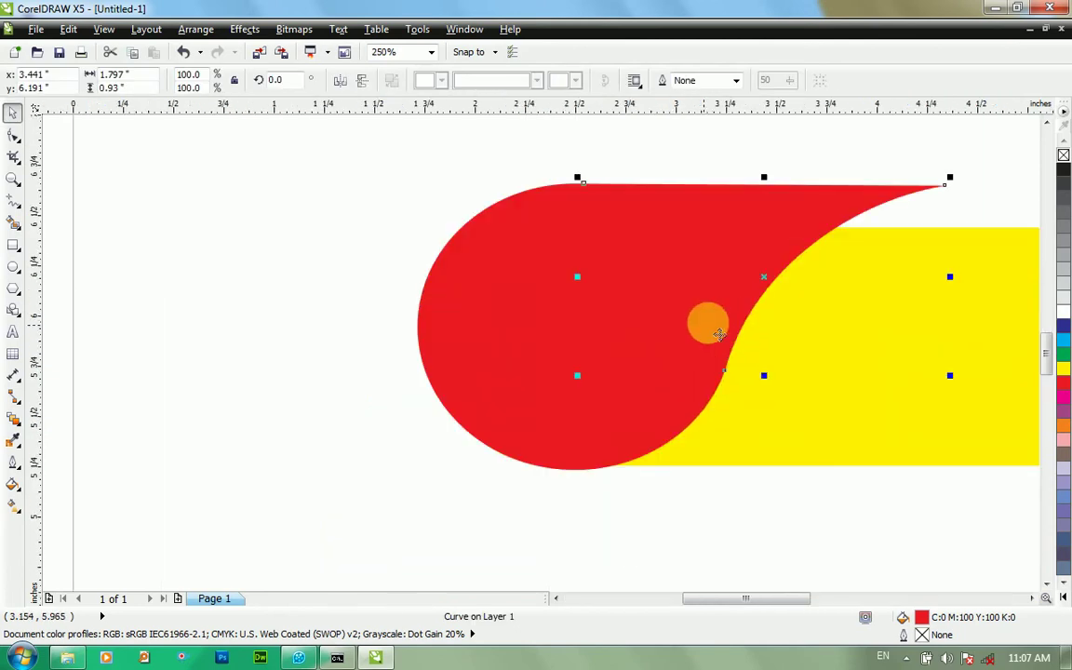
# Step: Weld the curved triangle and the ellipse into a single red shape
pyautogui.click(281, 268)
pyautogui.click(597, 283)
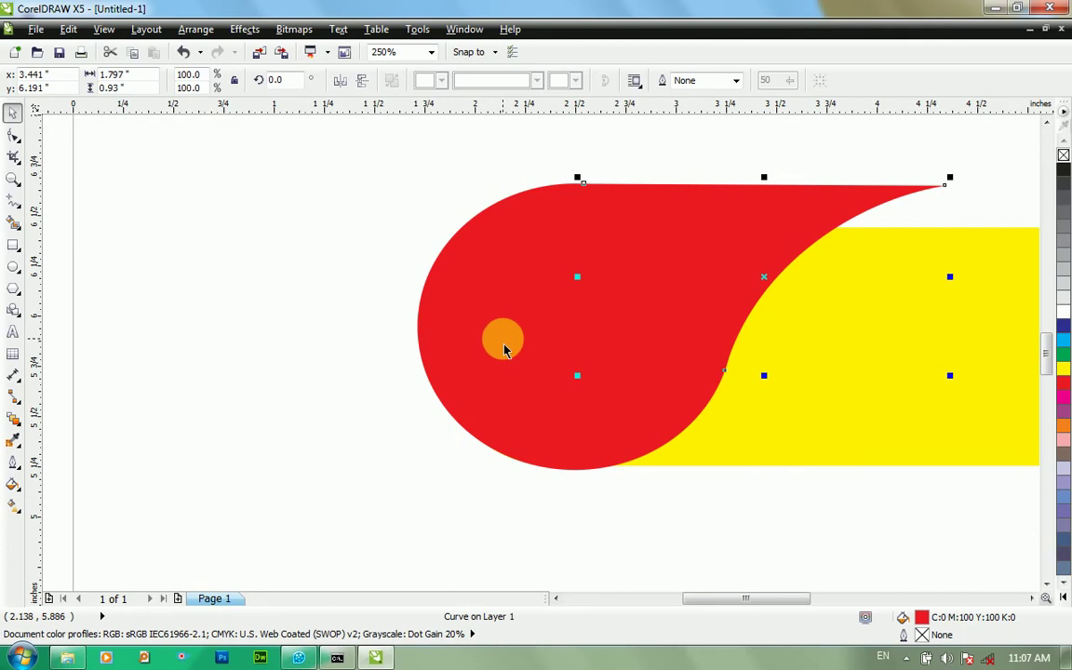
pyautogui.keyDown('shift'); pyautogui.click(503, 349); pyautogui.keyUp('shift')
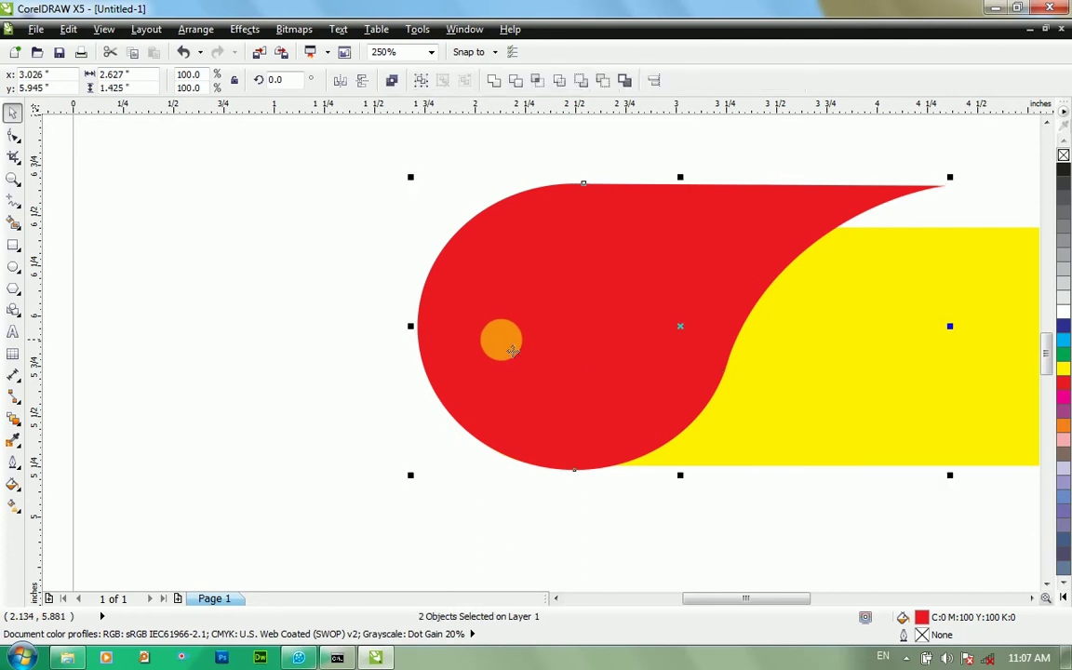
pyautogui.click(495, 89)
# Step: Move the welded red shape away from the yellow bar as a test, and undo the move
pyautogui.moveTo(561, 282); pyautogui.dragTo(310, 278)
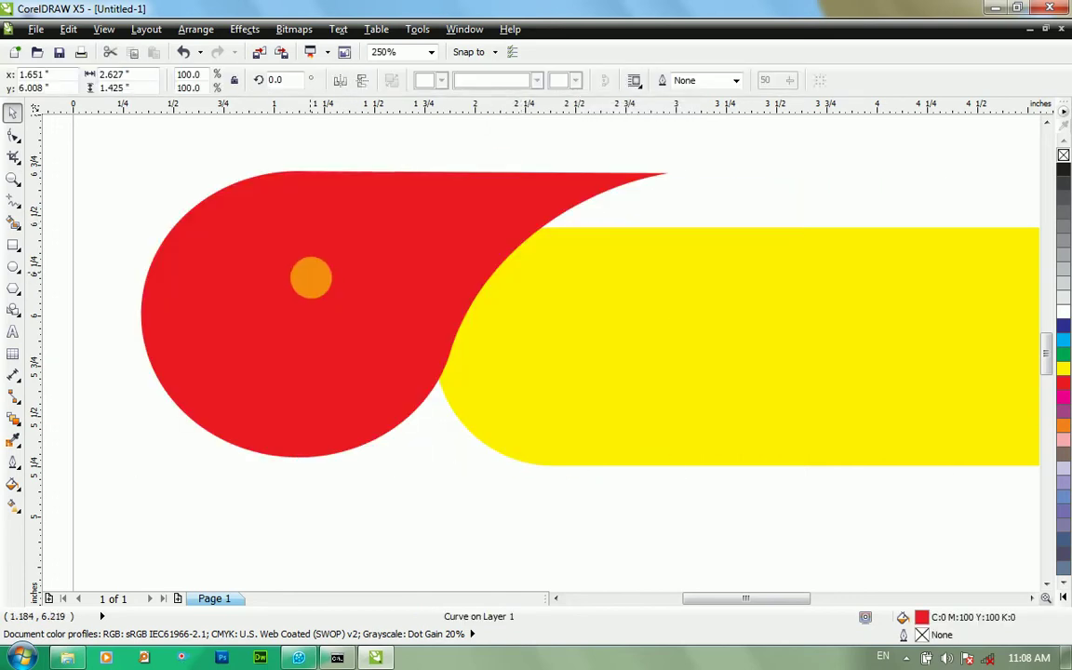
pyautogui.hotkey('ctrl', 'z')
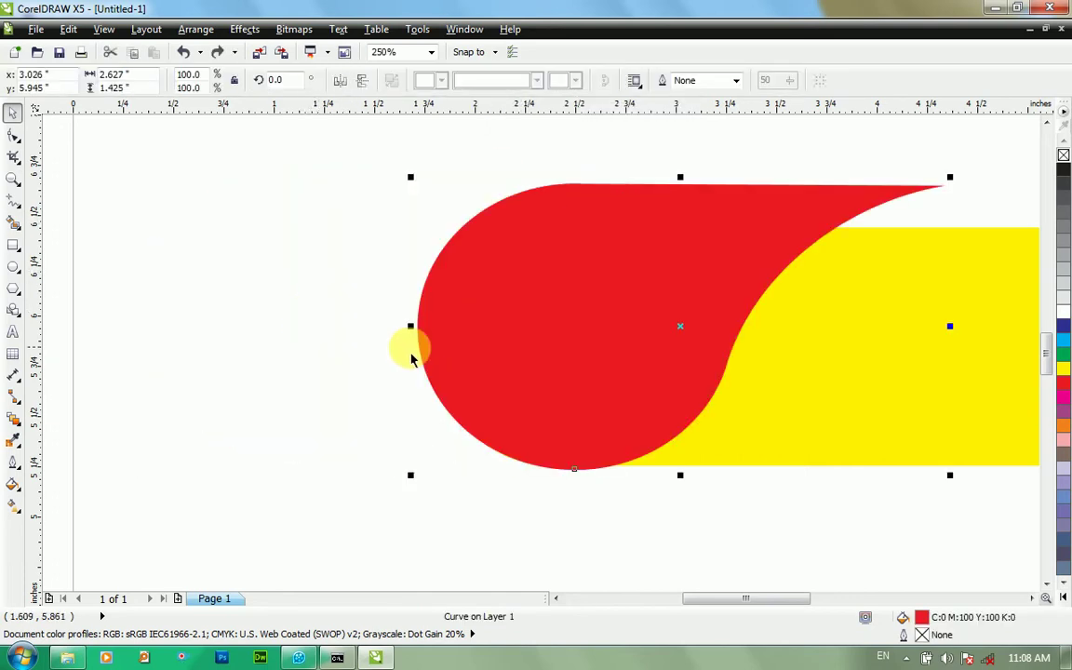
pyautogui.moveTo(689, 592); pyautogui.dragTo(717, 591)
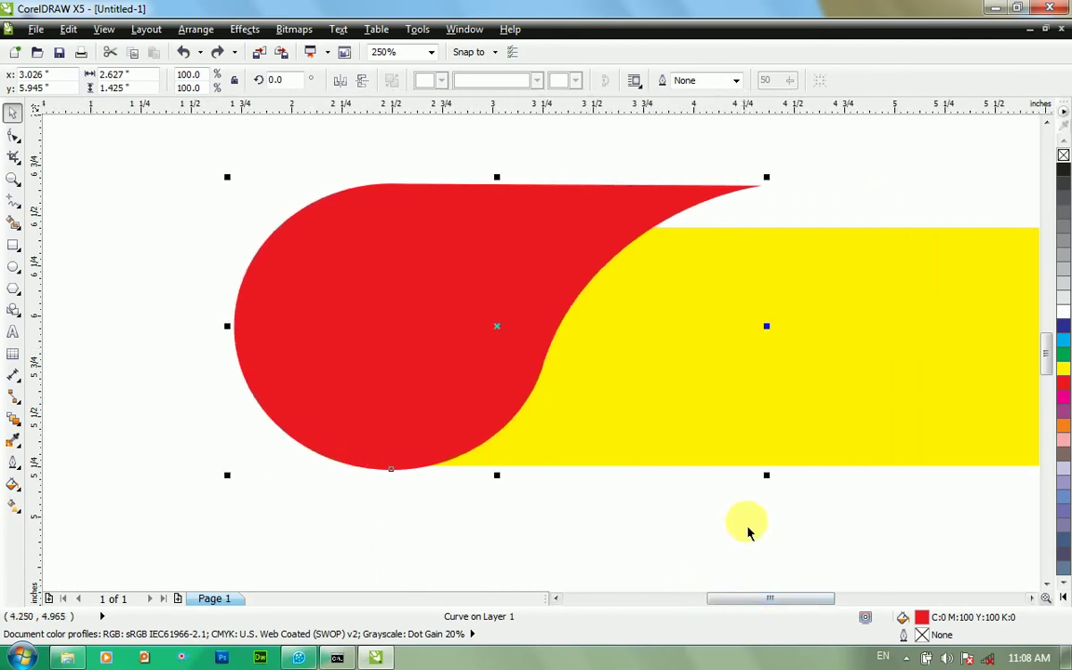
# Step: Draw a flat ellipse about 1.129 by 0.344 inches at the red shape's right tip and place it behind the other shapes
pyautogui.moveTo(794, 600); pyautogui.dragTo(819, 595)
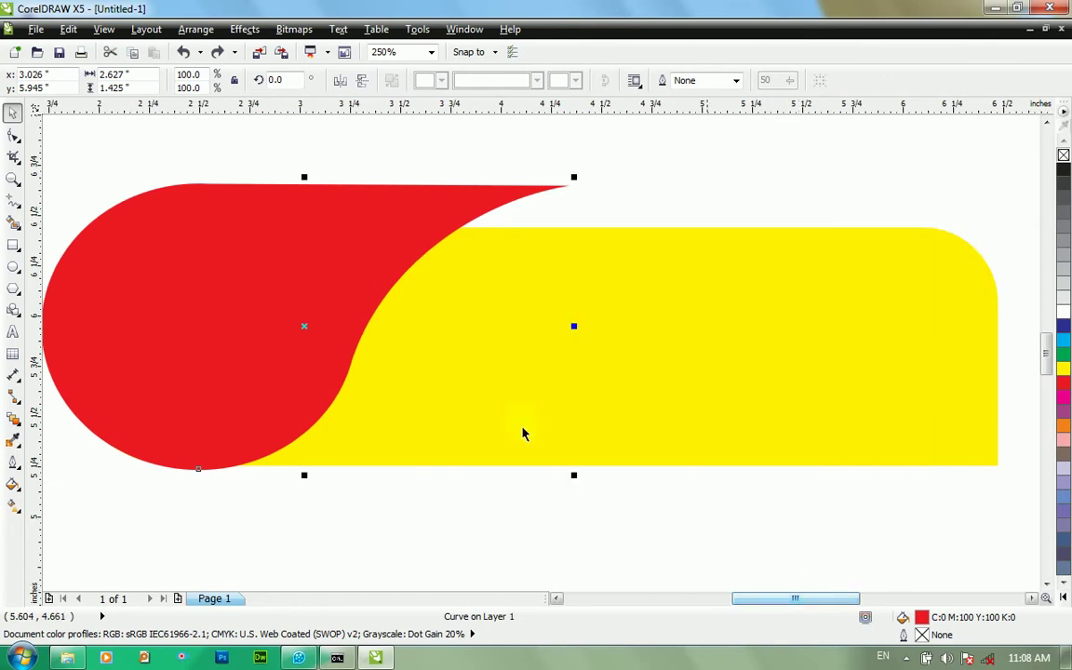
pyautogui.click(14, 268)
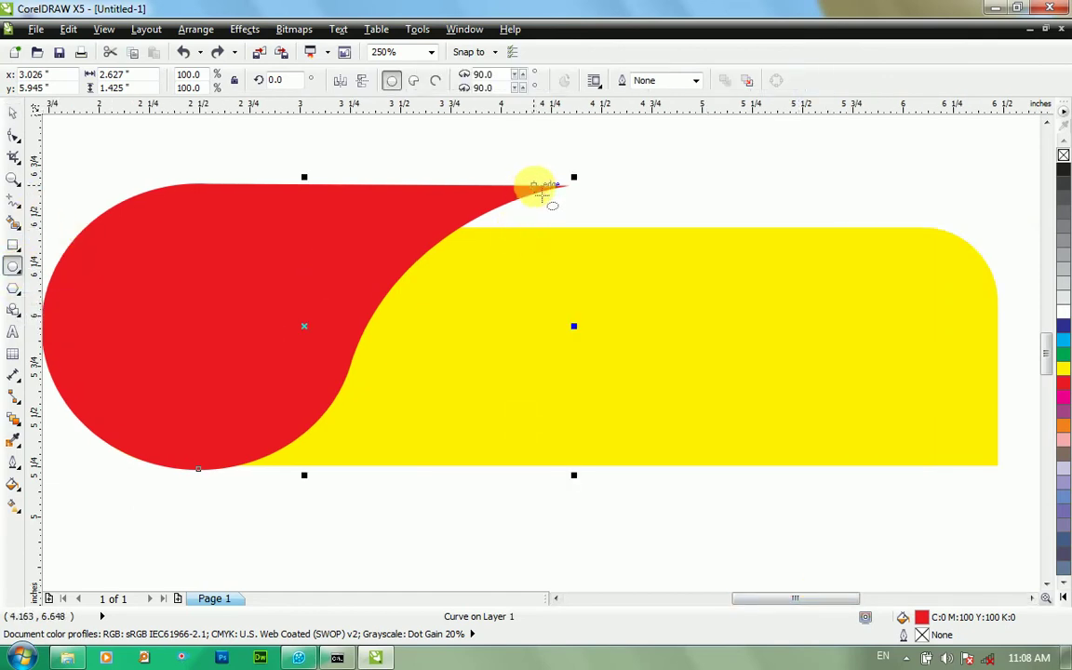
pyautogui.moveTo(454, 186); pyautogui.dragTo(685, 262)
pyautogui.scroll(3, 662, 221)
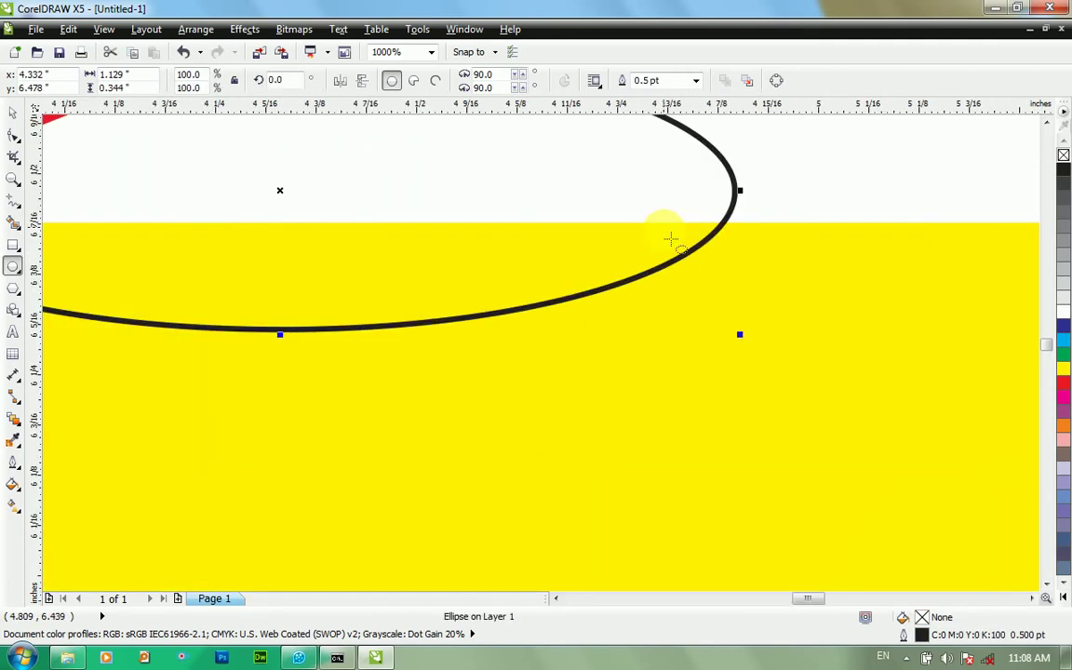
pyautogui.scroll(-3, 662, 232)
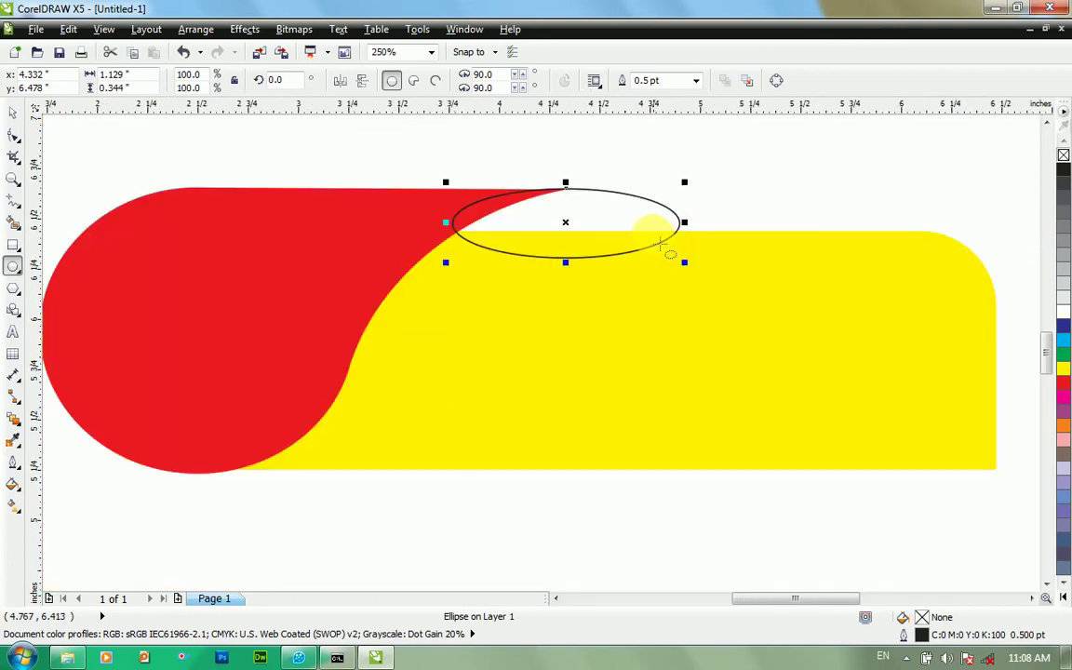
pyautogui.moveTo(650, 231); pyautogui.dragTo(658, 241)
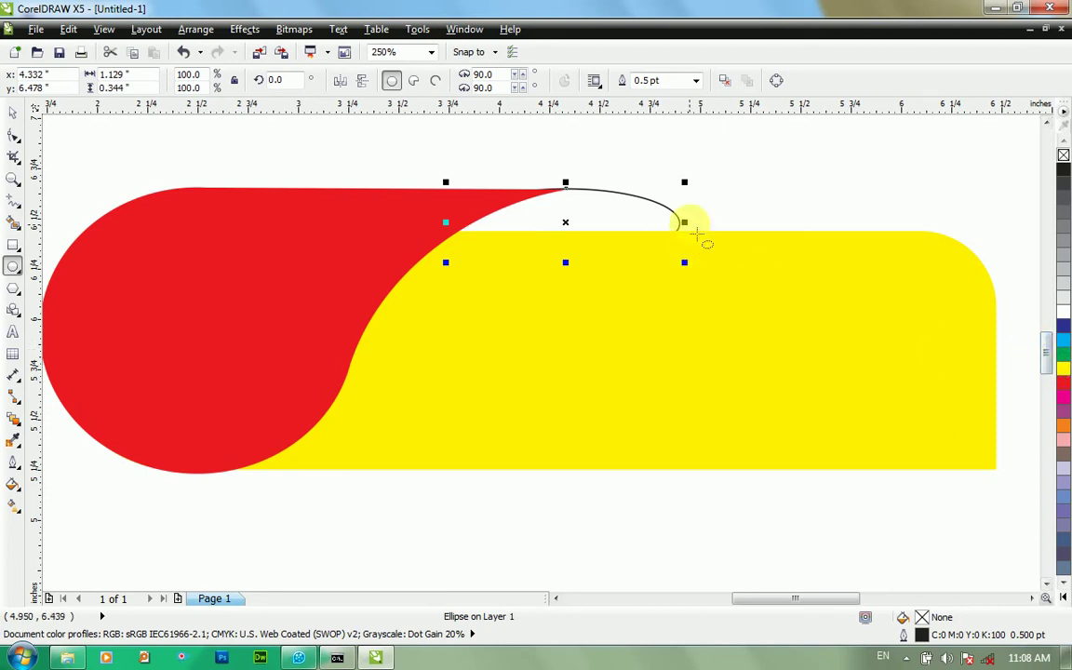
# Step: Stretch the ellipse toward the right to about 1.287 inches wide
pyautogui.moveTo(699, 237); pyautogui.dragTo(731, 240)
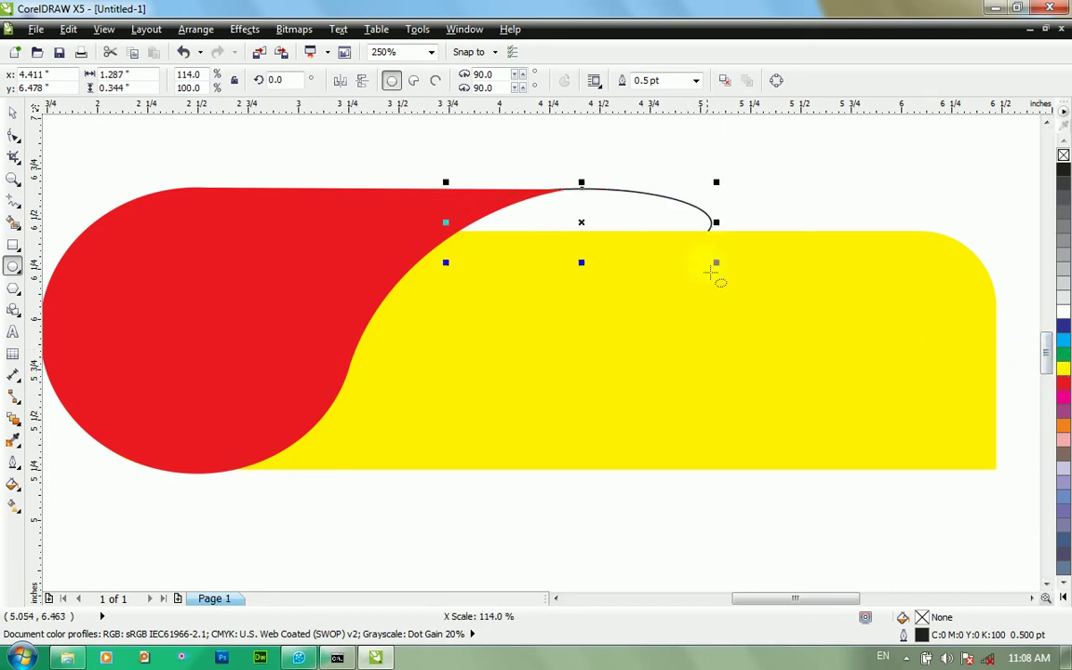
pyautogui.scroll(2, 627, 244)
pyautogui.click(544, 212)
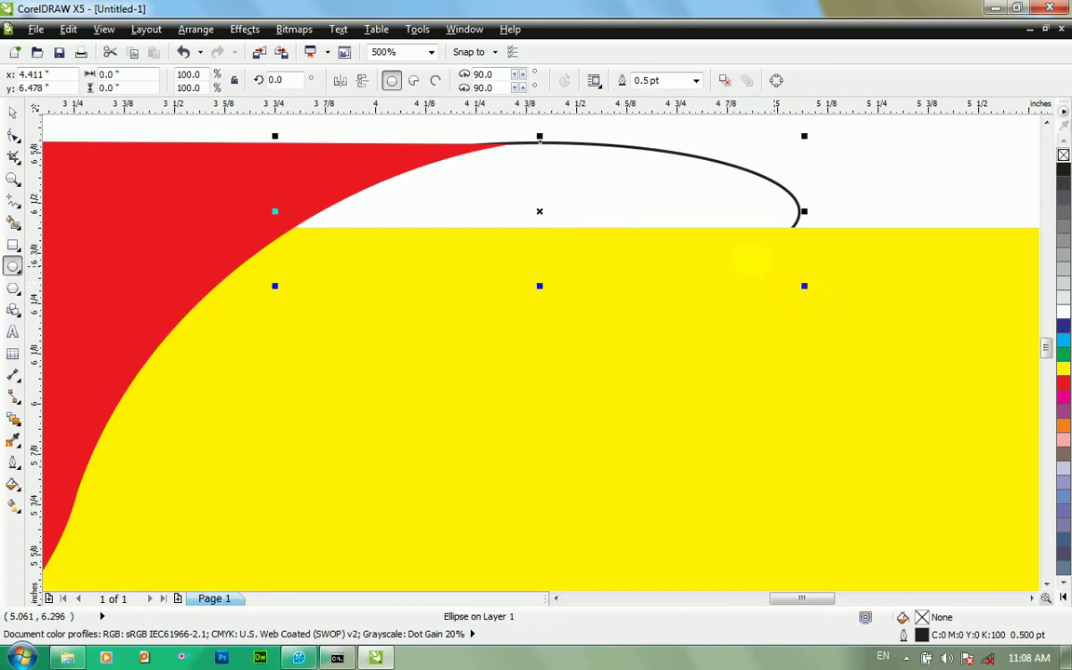
# Step: Rotate the ellipse to about 355.8 degrees and shift it slightly down so its upper edge meets the red tip
pyautogui.click(540, 205)
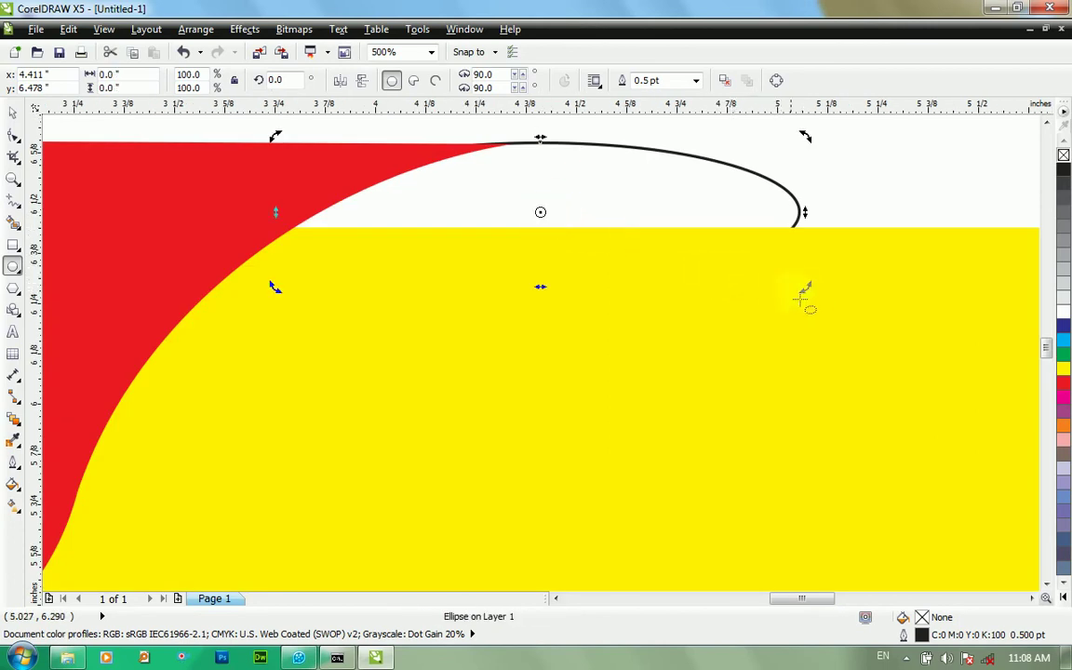
pyautogui.moveTo(804, 289); pyautogui.dragTo(798, 314)
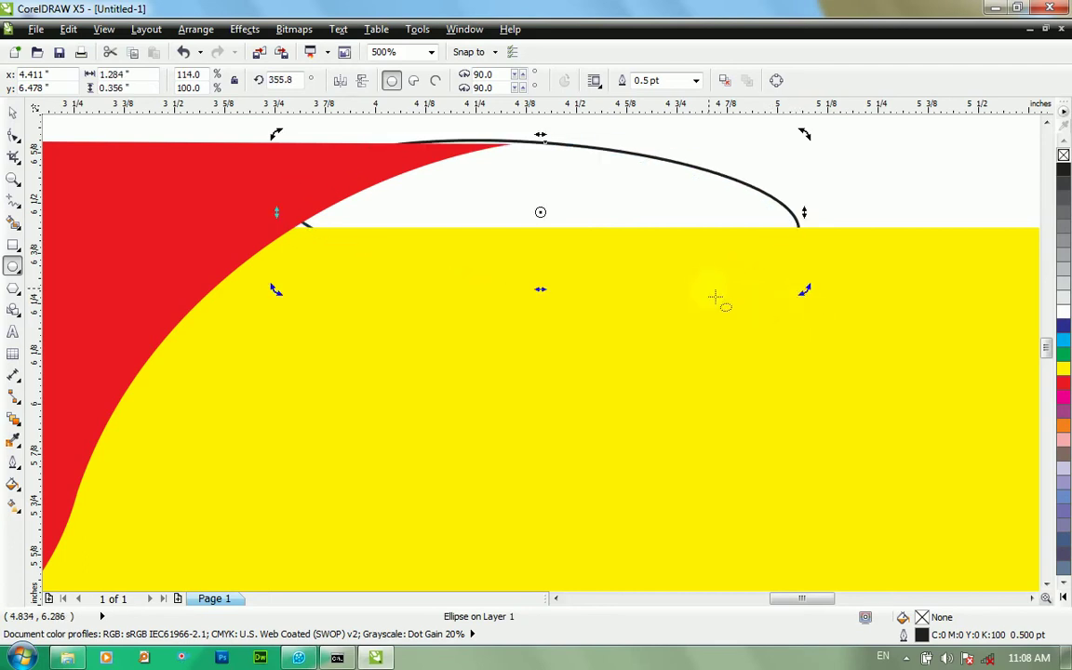
pyautogui.moveTo(705, 278); pyautogui.dragTo(706, 283)
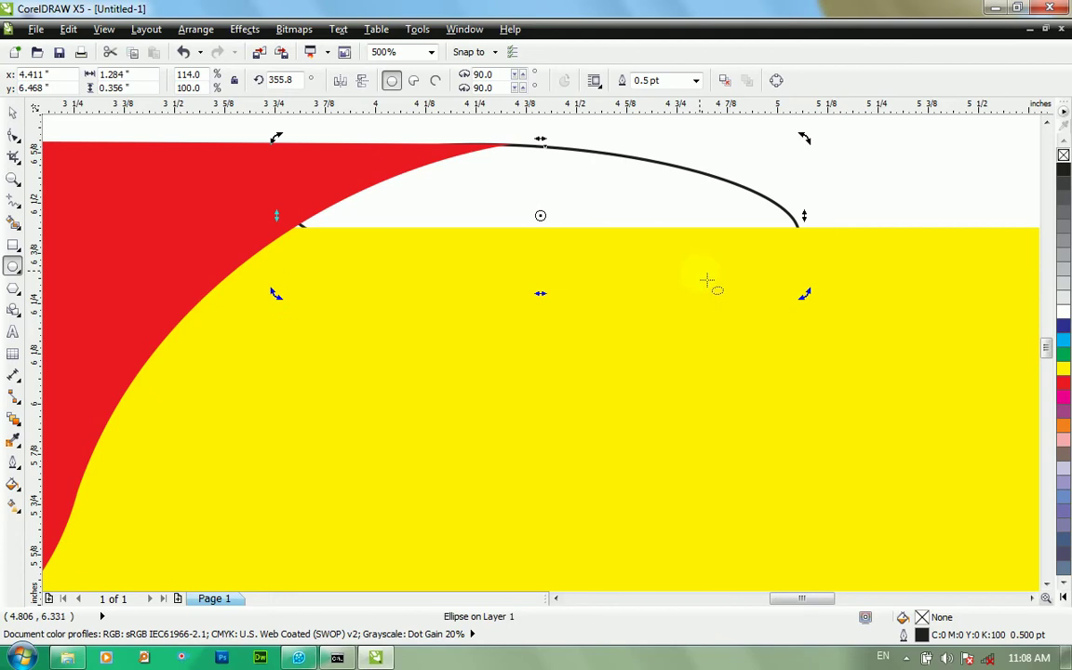
# Step: Remove the ellipse's outline and fill it with a dark red of C20 M100 Y100 K21
pyautogui.rightClick(1062, 156)
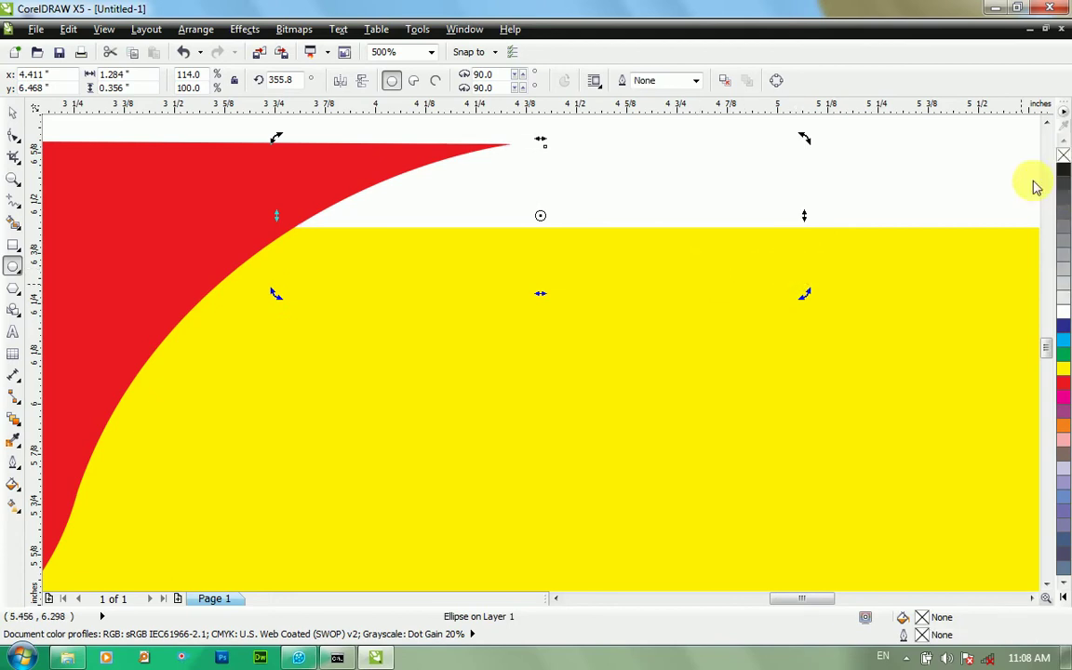
pyautogui.click(1062, 370)
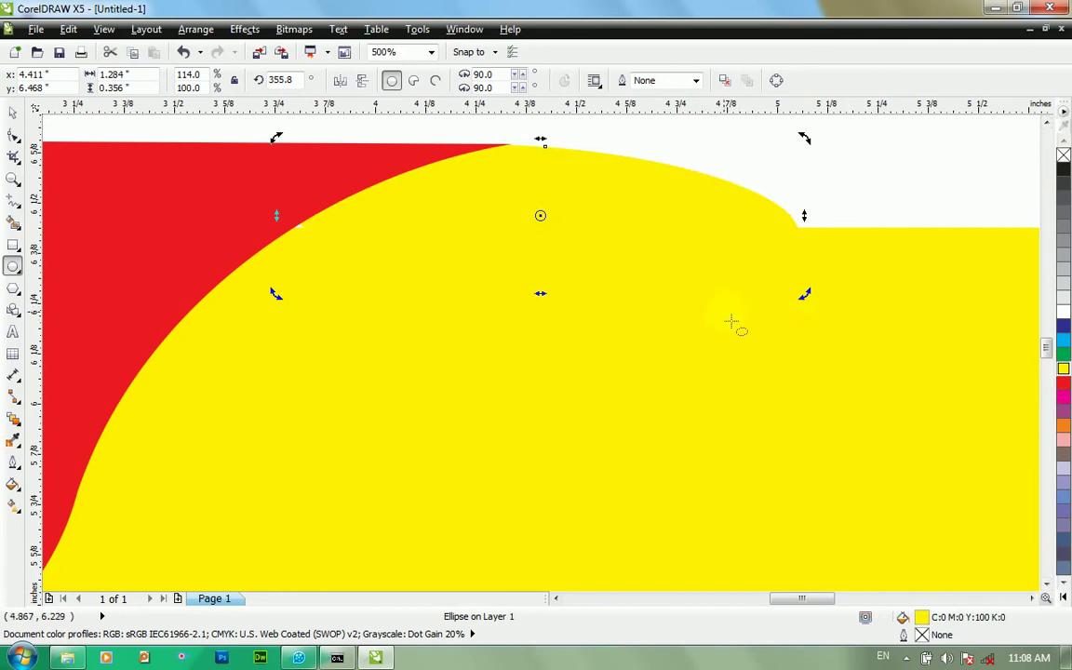
pyautogui.hotkey('shift', 'F11')
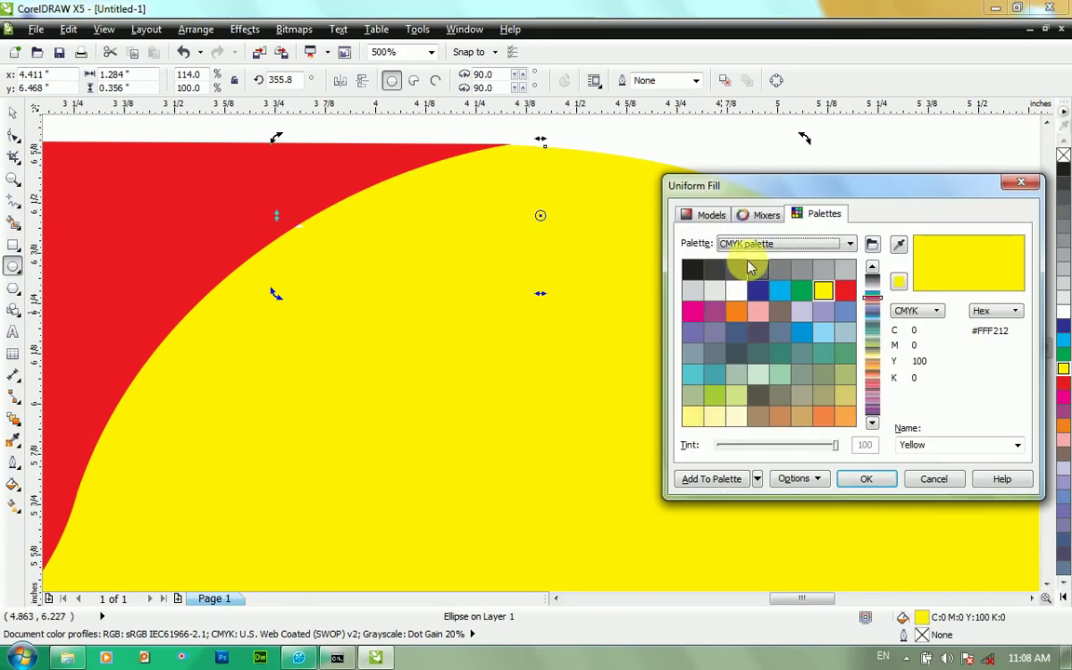
pyautogui.click(717, 216)
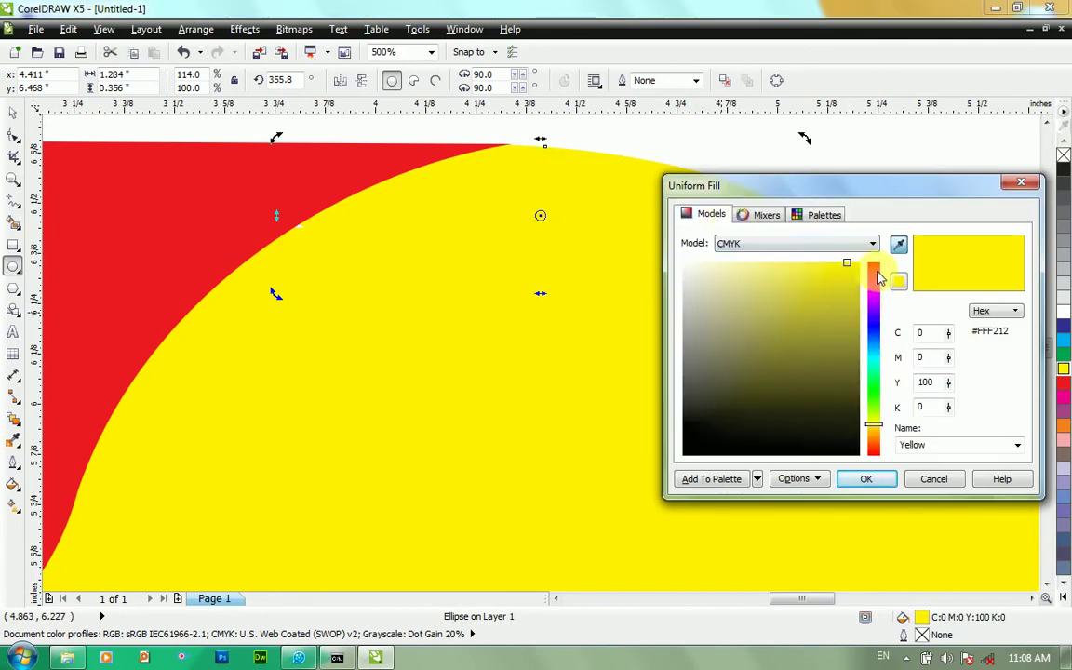
pyautogui.click(873, 269)
pyautogui.moveTo(849, 282); pyautogui.dragTo(881, 339)
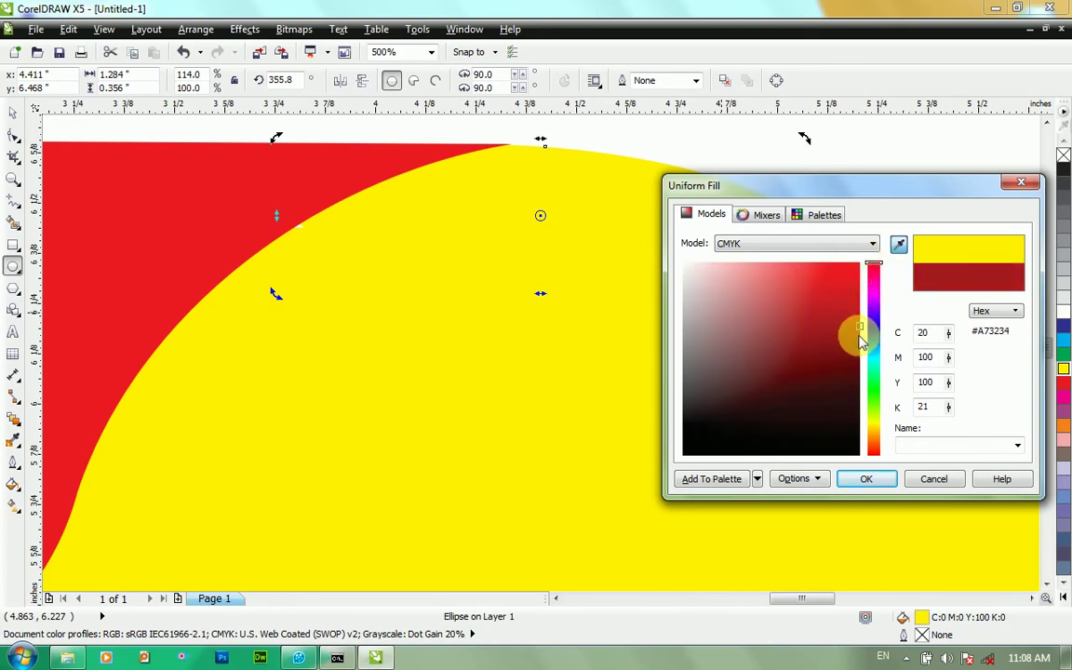
pyautogui.click(864, 478)
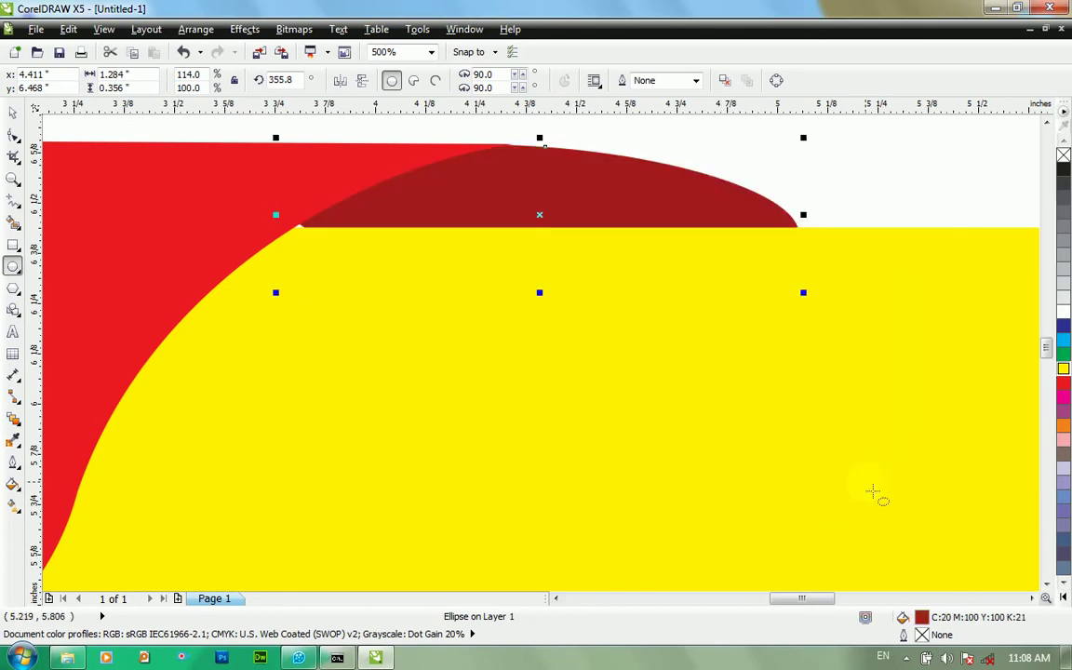
# Step: Extend the dark red ellipse's left side to about 1.325 inches total width, closing the small gap beside the red shape
pyautogui.scroll(-4, 627, 359)
pyautogui.scroll(3, 571, 356)
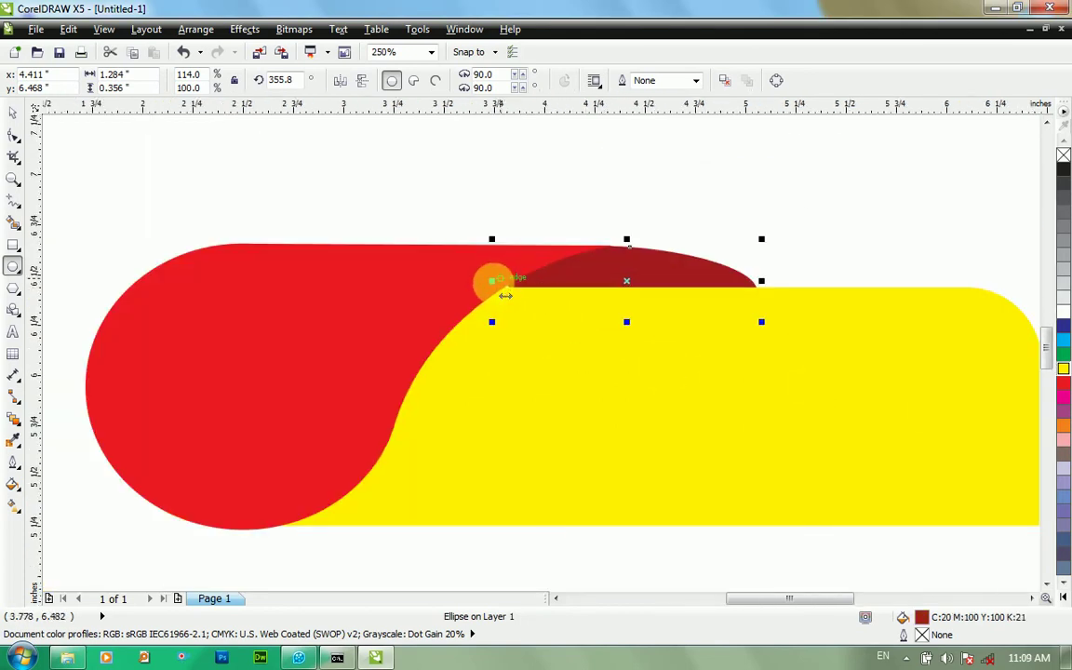
pyautogui.moveTo(491, 280); pyautogui.dragTo(497, 295)
pyautogui.scroll(4, 544, 298)
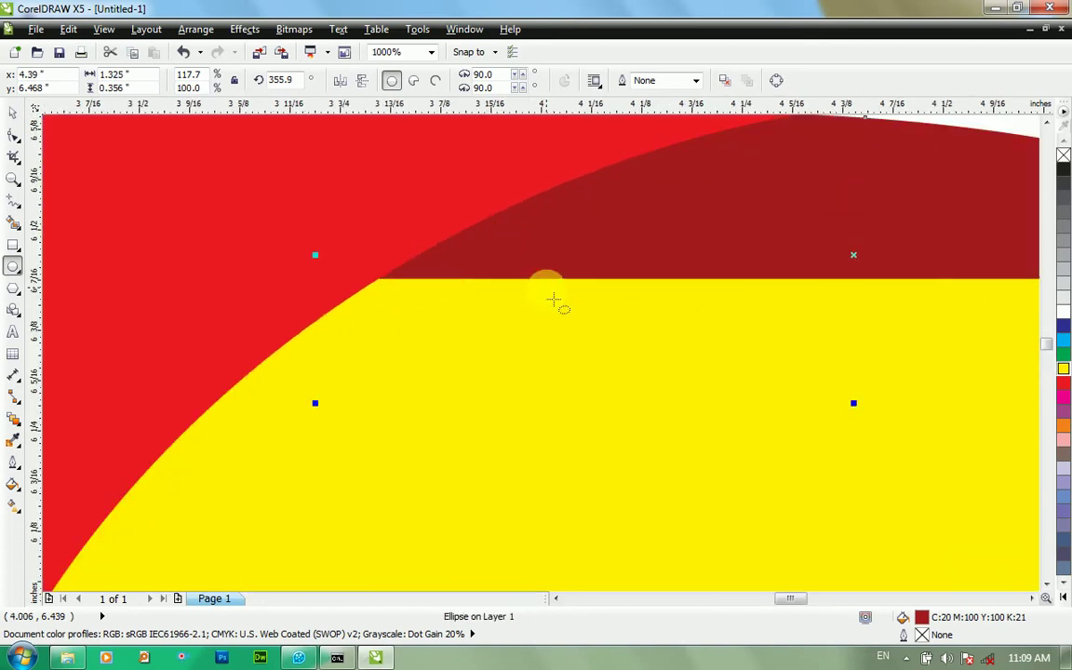
# Step: Adjust the dark red ellipse's height position to about y 6.471 inches, aligning its top edge with the red shape, and deselect it
pyautogui.scroll(-2, 595, 303)
pyautogui.scroll(2, 712, 234)
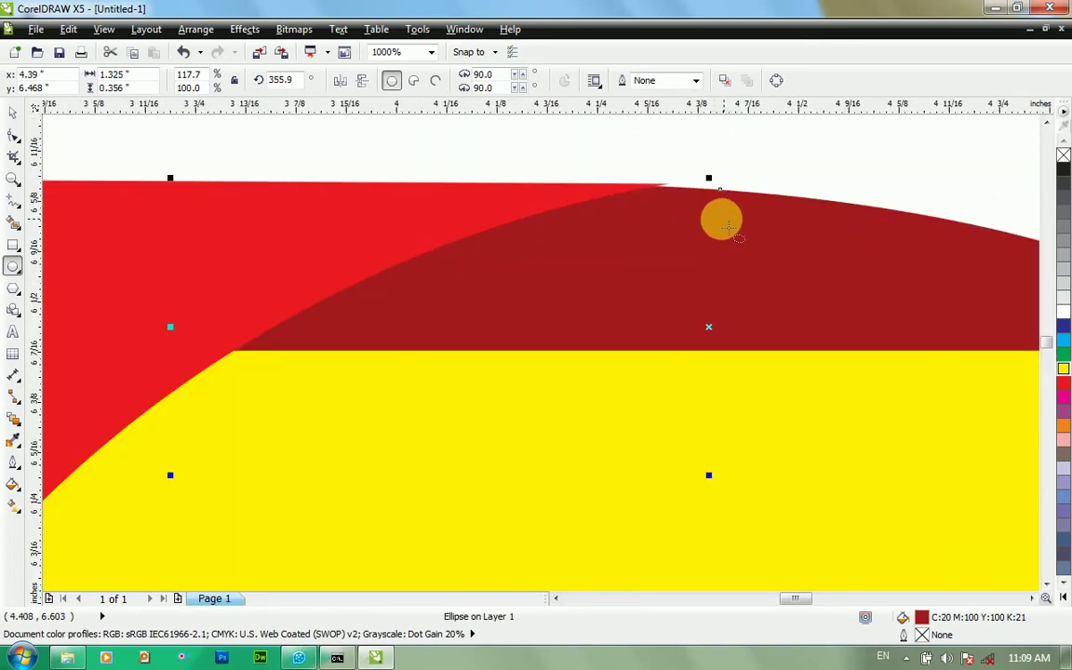
pyautogui.press('Up')
pyautogui.scroll(2, 716, 226)
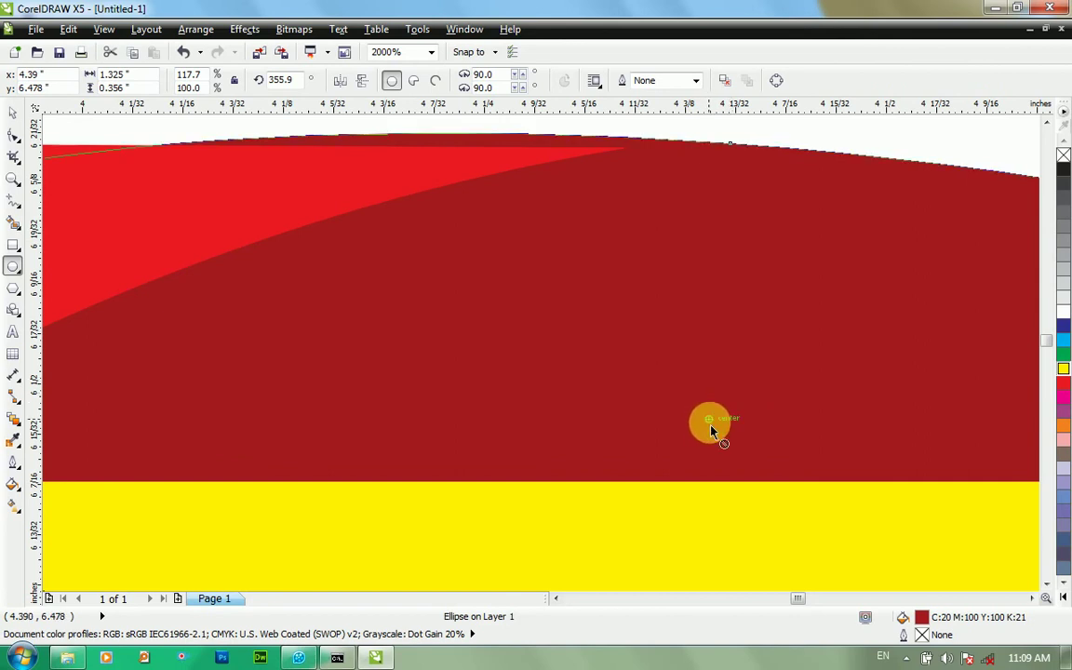
pyautogui.moveTo(720, 423); pyautogui.dragTo(720, 437)
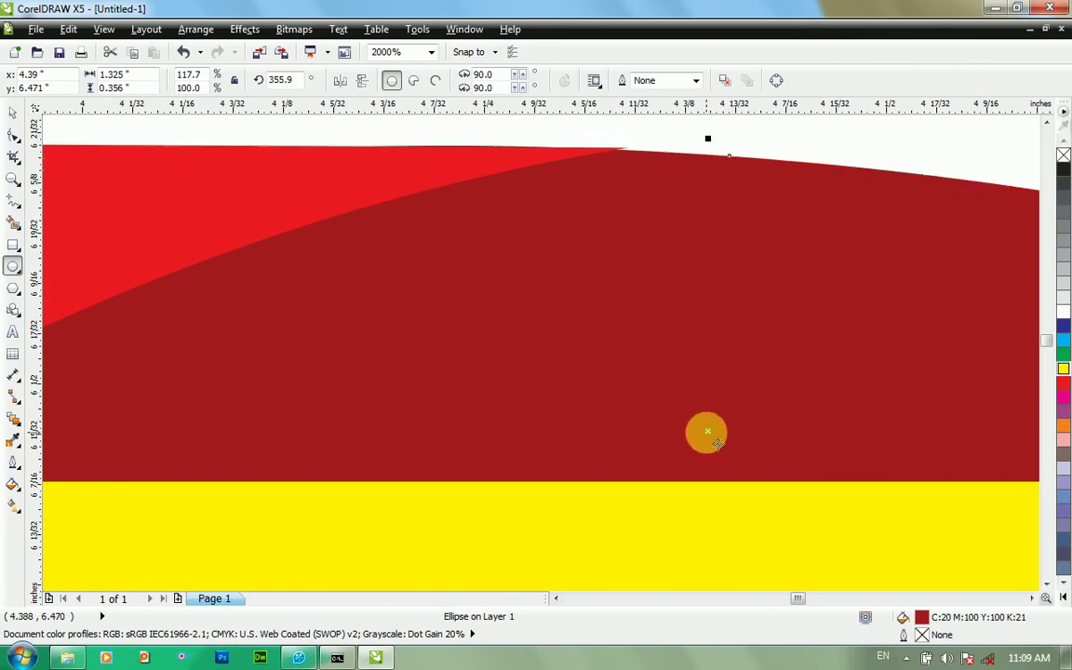
pyautogui.scroll(-4, 698, 382)
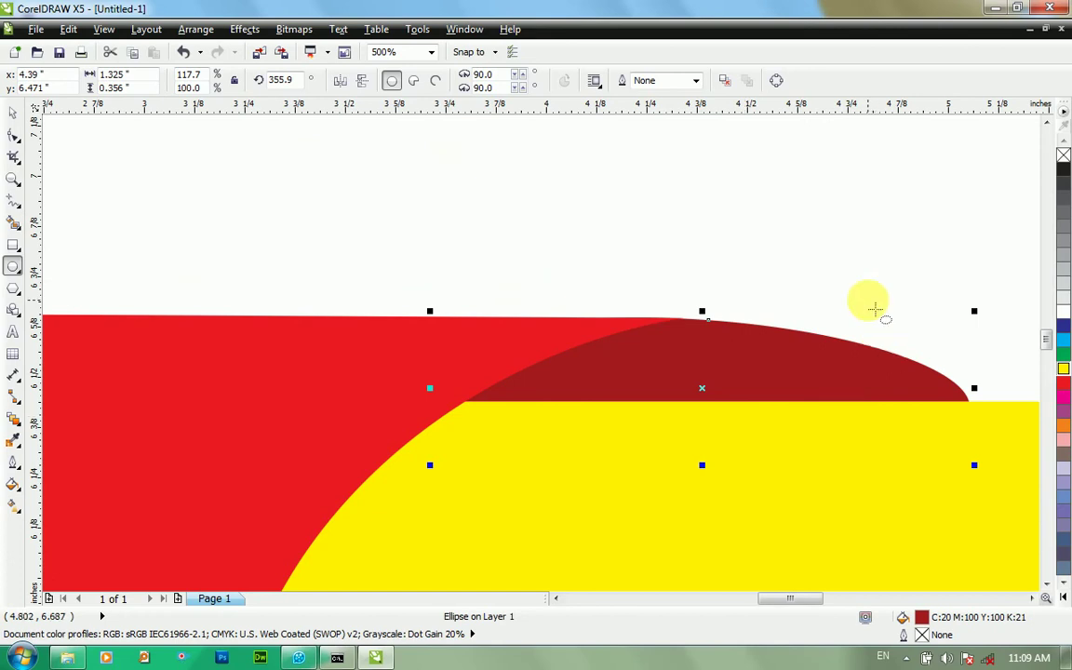
pyautogui.press('space')
pyautogui.scroll(-4, 882, 265)
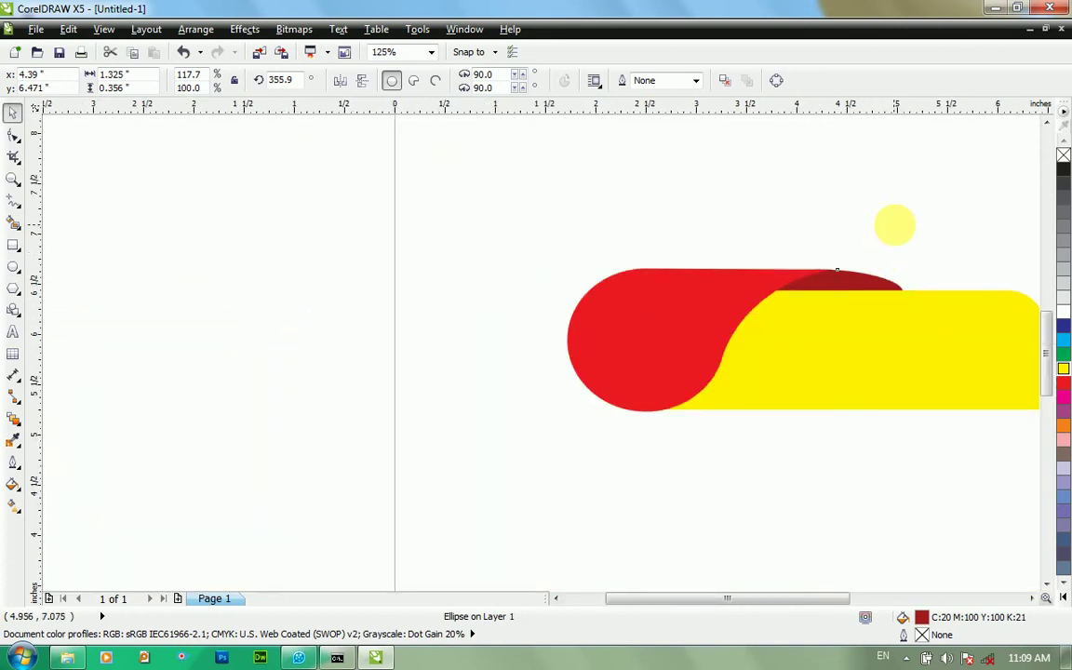
pyautogui.click(892, 223)
# Step: Open the red shape's uniform fill in the CMYK model and reapply red, C0 M100 Y100 K0
pyautogui.scroll(2, 870, 310)
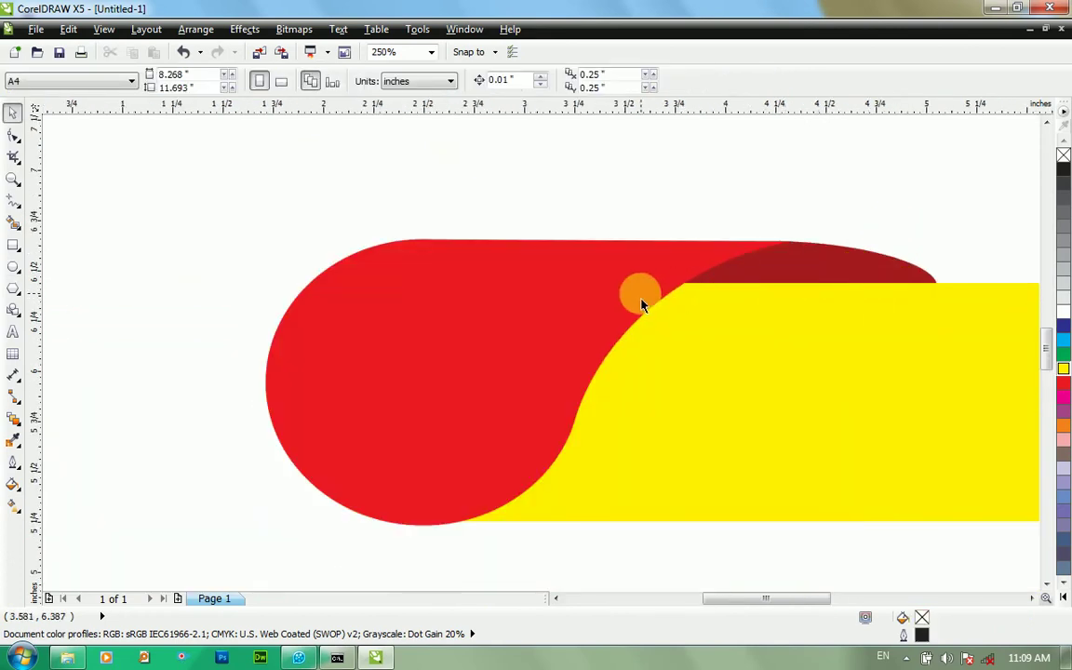
pyautogui.click(616, 298)
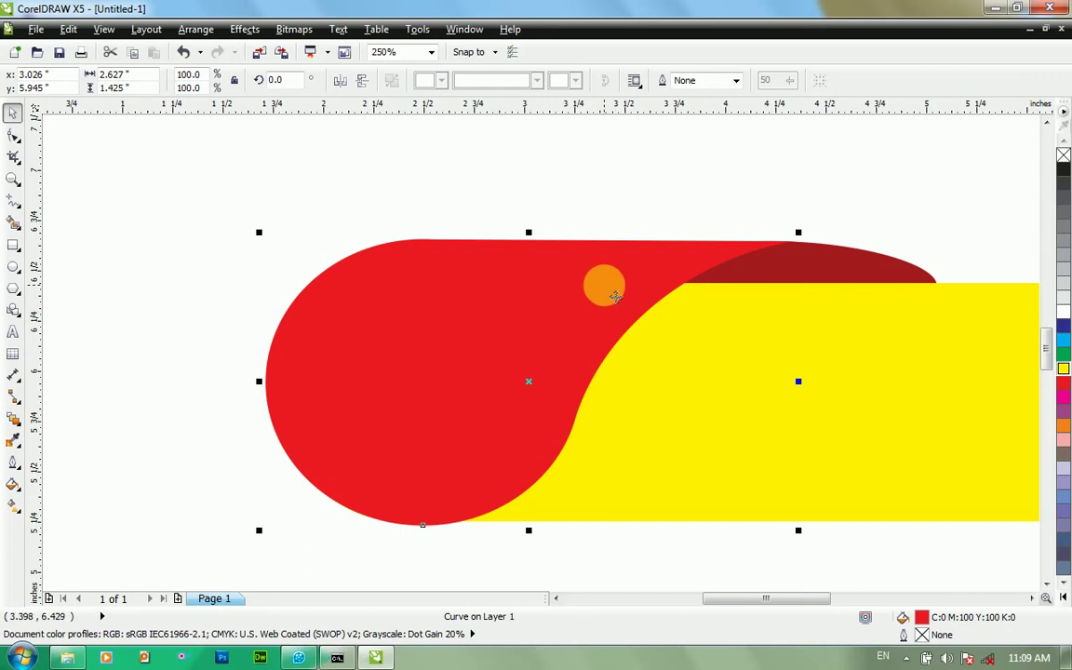
pyautogui.hotkey('shift', 'F11')
pyautogui.click(711, 214)
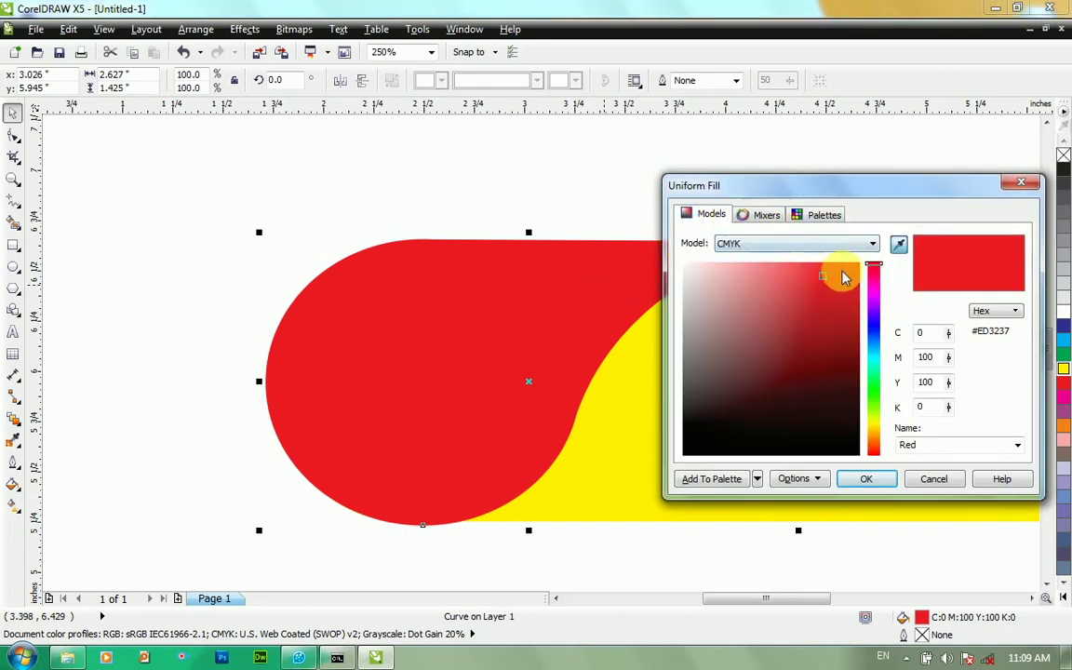
pyautogui.click(864, 478)
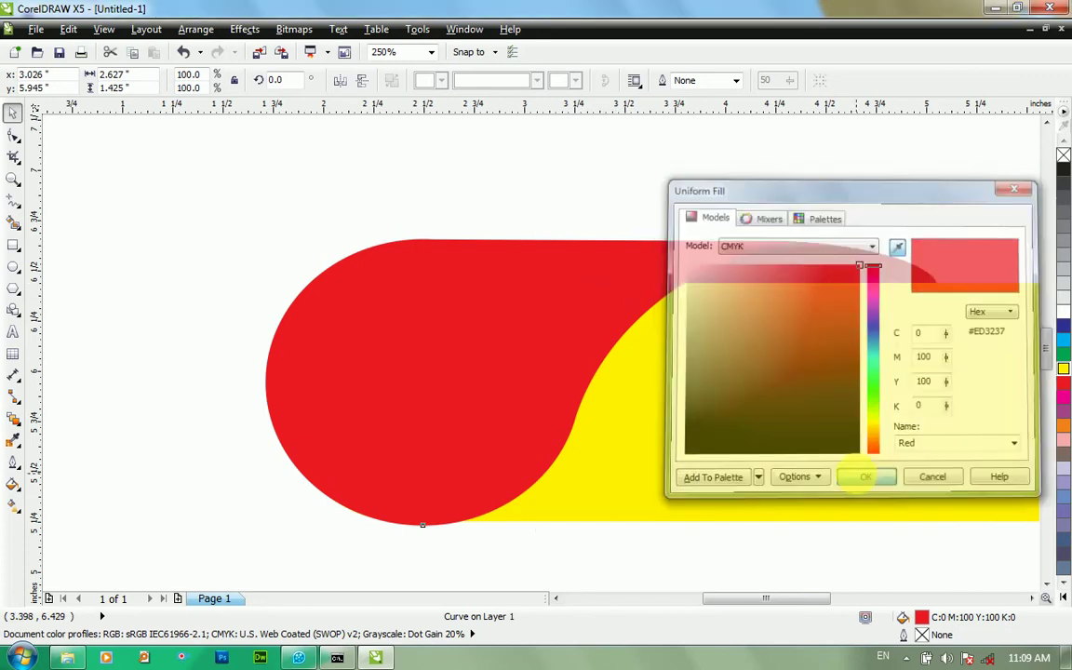
pyautogui.press('Escape')
# Step: Add a black drop shadow to the red shape from its left edge across the yellow bar, with opacity 50 and feathering 15
pyautogui.click(600, 322)
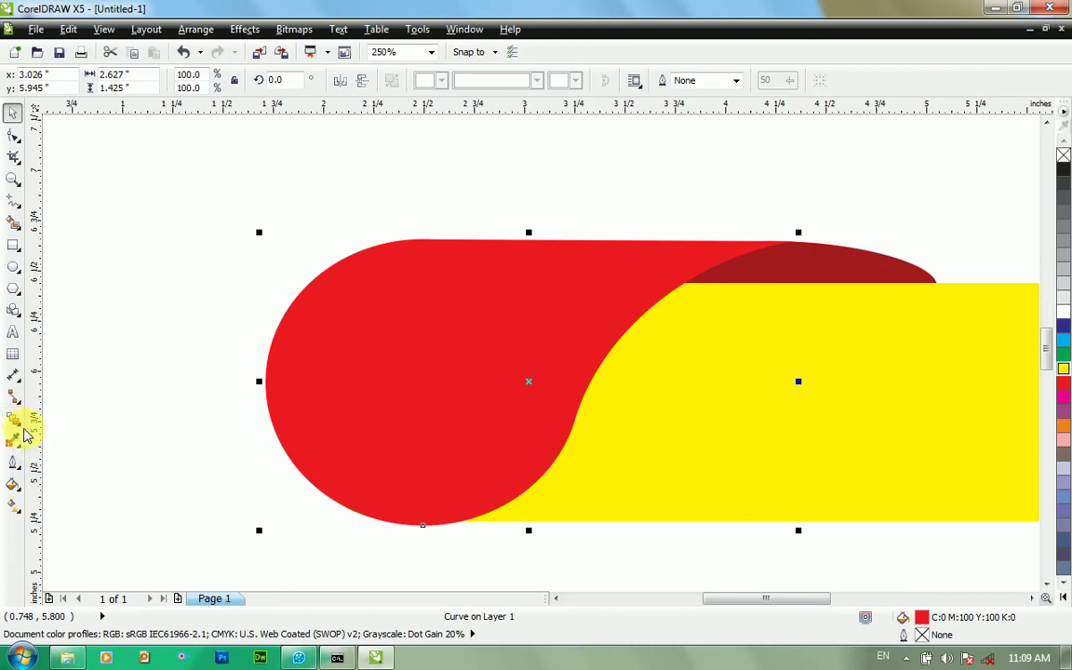
pyautogui.click(25, 430)
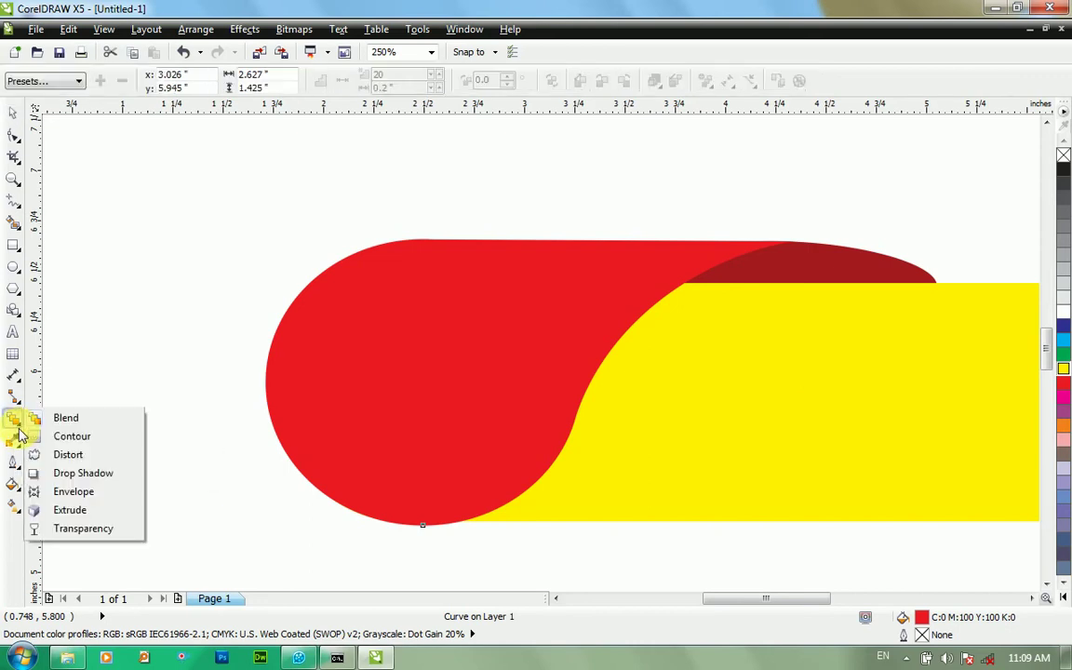
pyautogui.click(85, 475)
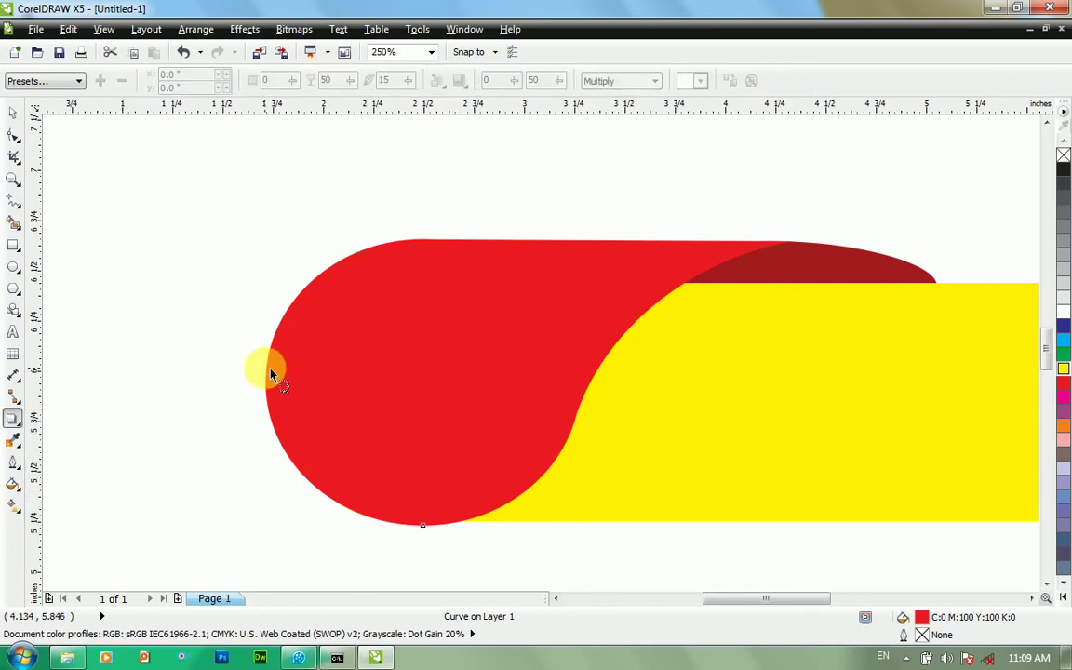
pyautogui.moveTo(268, 375)
pyautogui.mouseDown()
pyautogui.moveTo(490, 390)
pyautogui.moveTo(820, 386)
pyautogui.mouseUp()
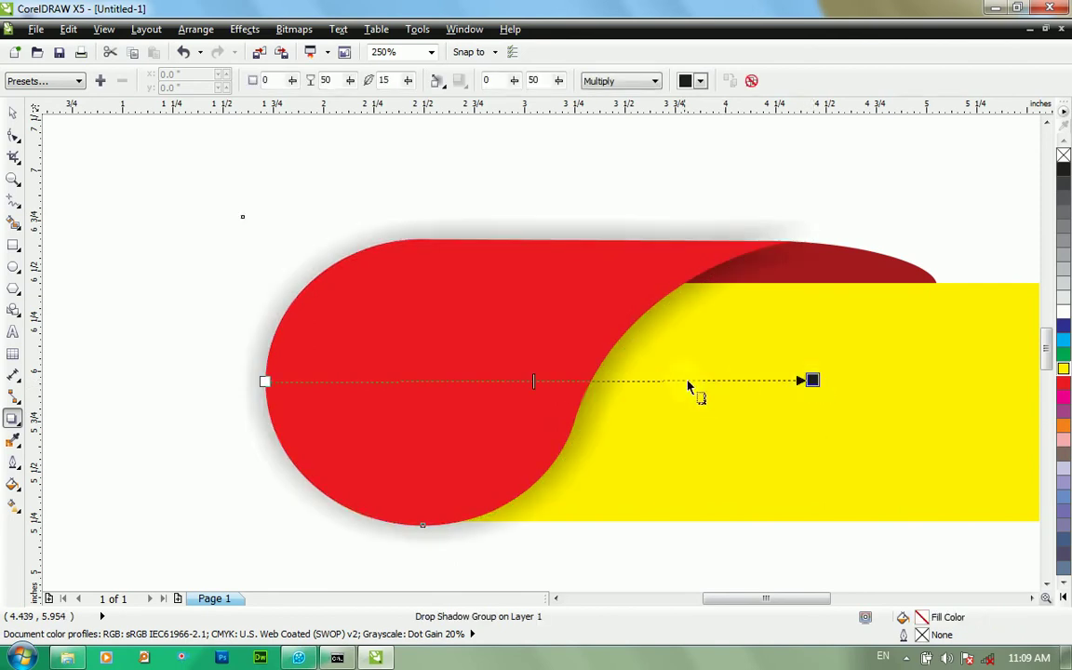
pyautogui.scroll(2, 688, 386)
pyautogui.scroll(-2, 593, 377)
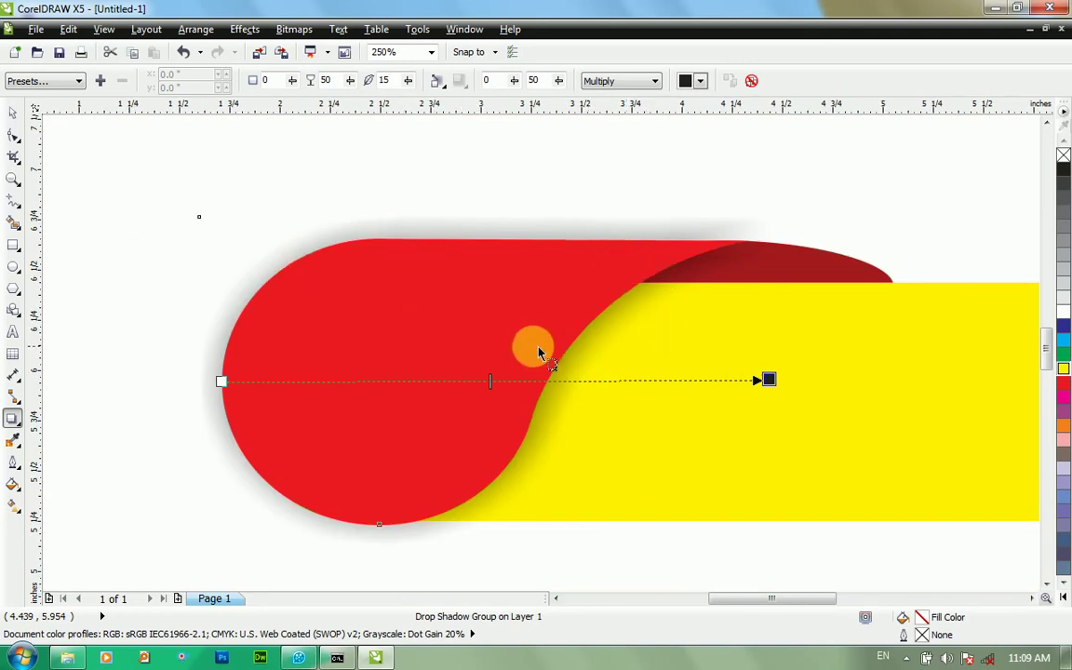
pyautogui.press('space')
pyautogui.scroll(-2, 516, 404)
pyautogui.click(731, 539)
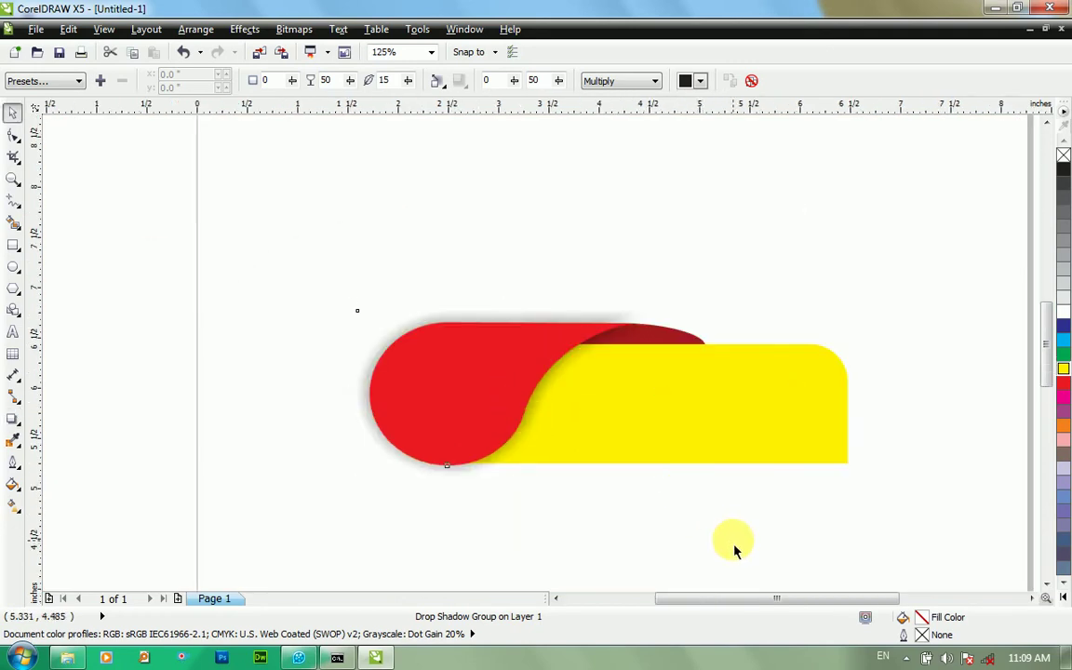
# Step: Stretch the yellow bar toward the right to about 5.243 inches wide
pyautogui.click(837, 411)
pyautogui.moveTo(854, 402); pyautogui.dragTo(909, 403)
pyautogui.click(713, 488)
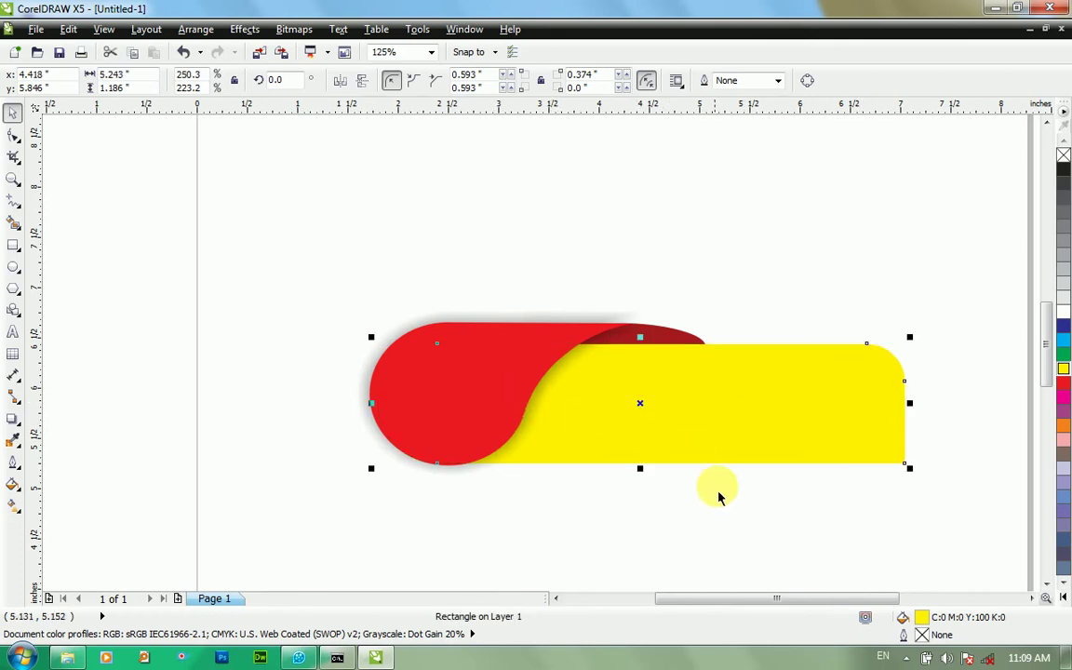
pyautogui.click(473, 423)
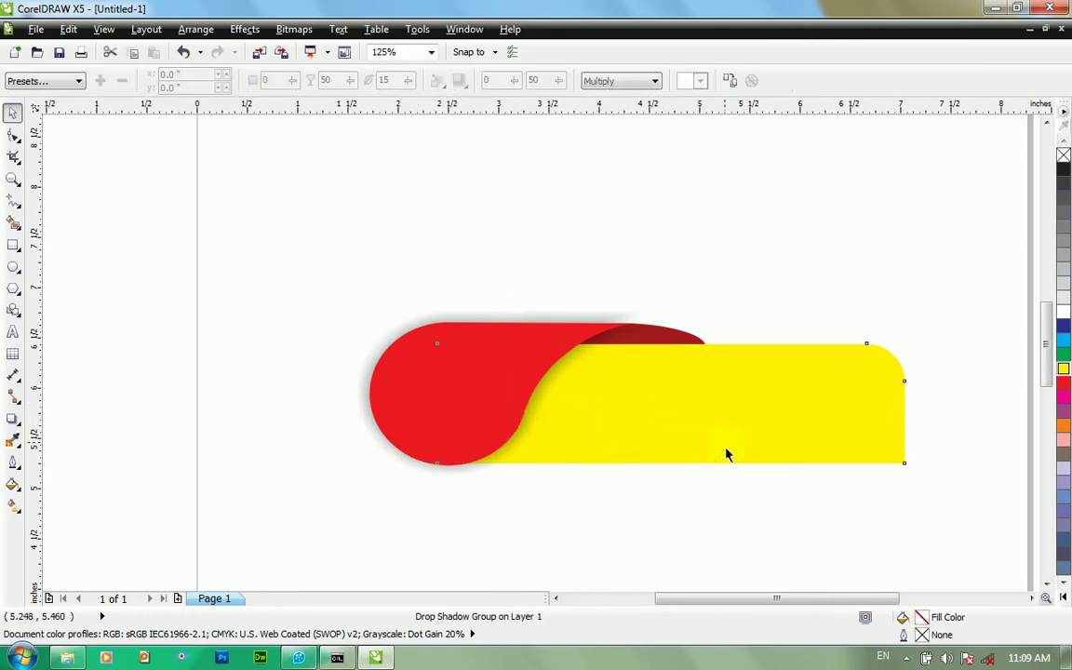
# Step: Create a shorter copy of the yellow bar, about 3.458 inches wide, with both left corners rounded to 0.593 inch
pyautogui.keyDown('alt'); pyautogui.click(443, 430); pyautogui.keyUp('alt')
pyautogui.press('F10')
pyautogui.moveTo(386, 416); pyautogui.dragTo(561, 443)
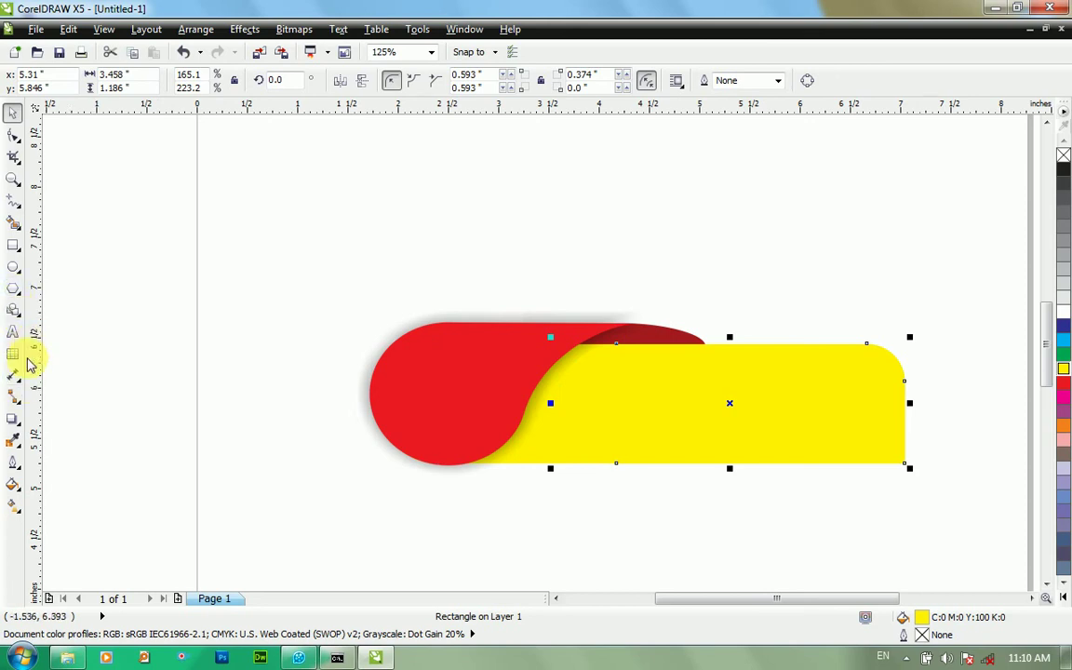
# Step: Add a black drop shadow to the shorter yellow bar from its right edge toward its rounded left end, with opacity 50 and feathering 15
pyautogui.click(13, 421)
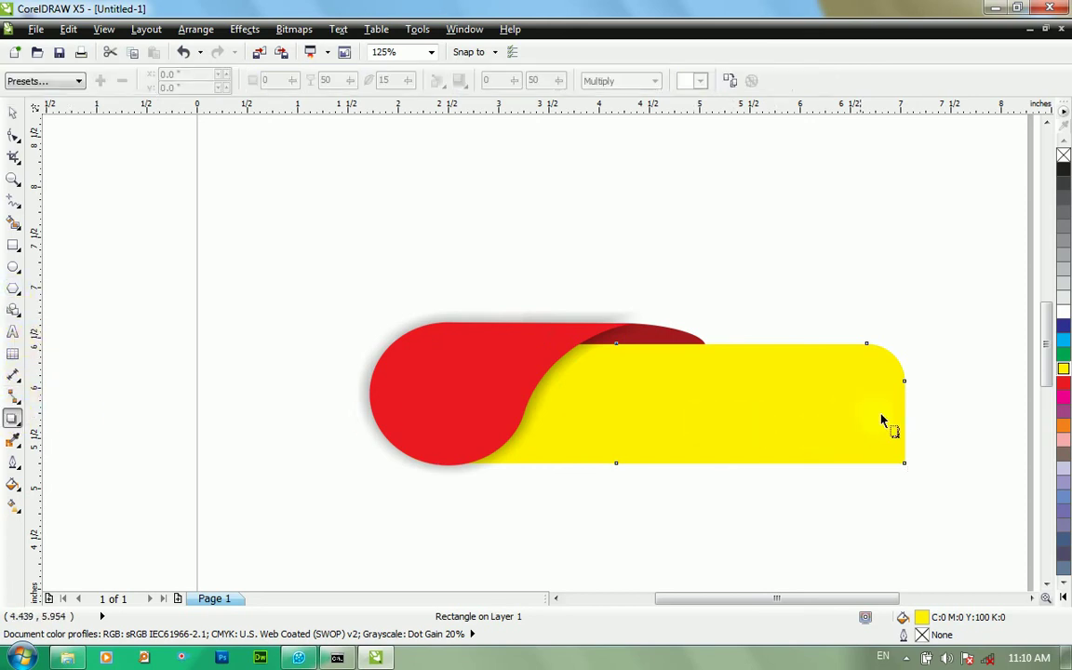
pyautogui.moveTo(903, 406); pyautogui.dragTo(553, 410)
pyautogui.scroll(2, 569, 408)
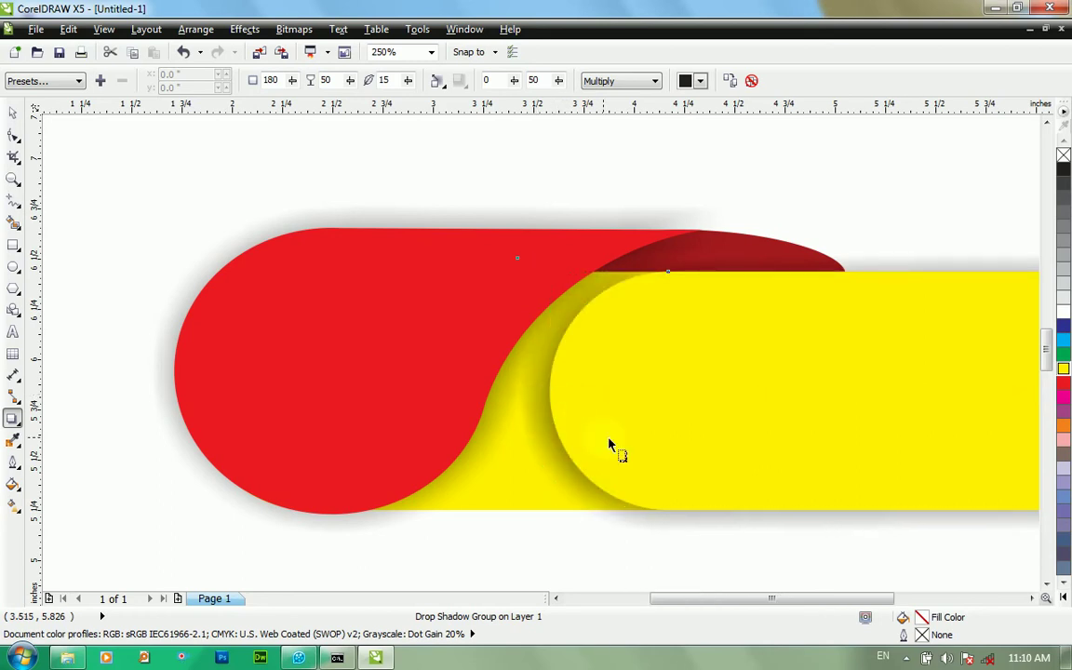
pyautogui.scroll(-3, 611, 447)
pyautogui.press('space')
pyautogui.click(696, 516)
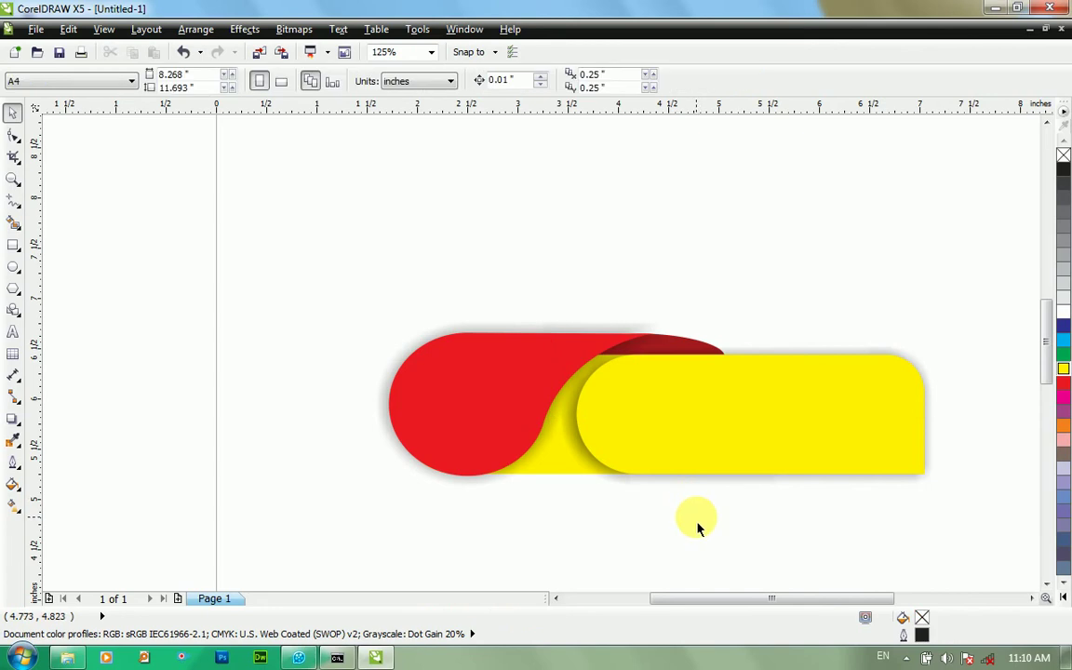
pyautogui.scroll(2, 698, 527)
pyautogui.click(510, 560)
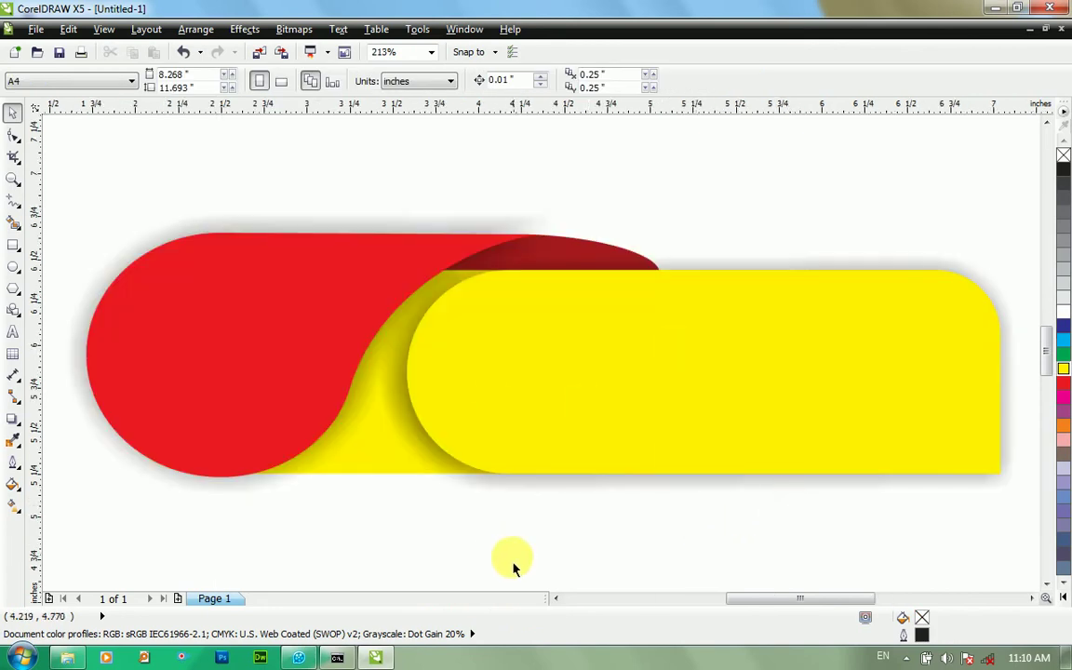
pyautogui.scroll(2, 545, 276)
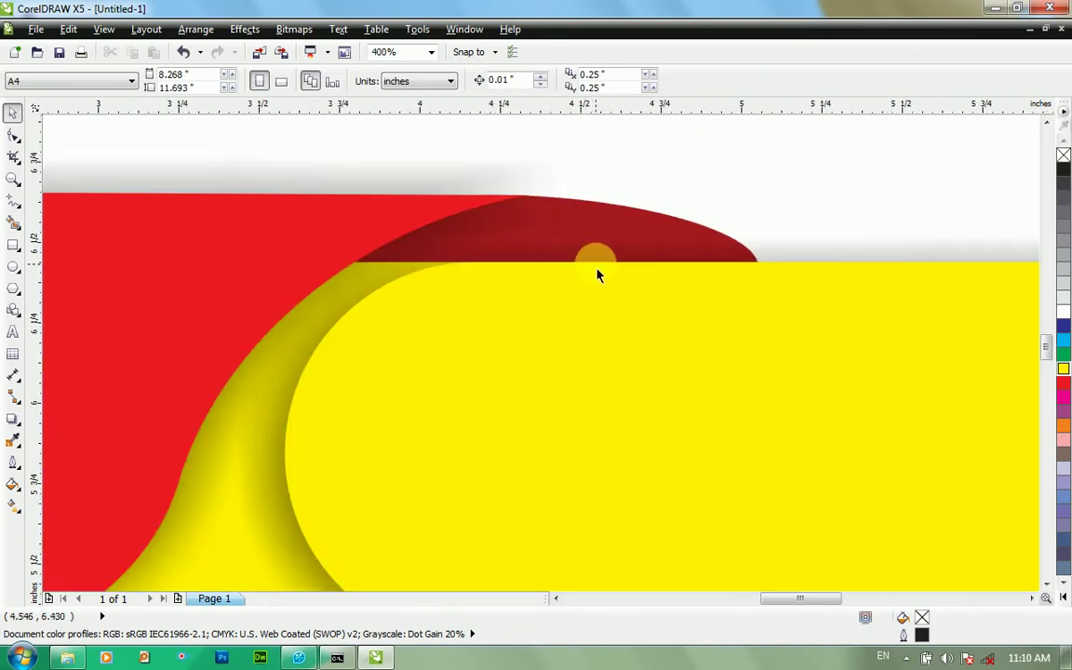
pyautogui.click(626, 246)
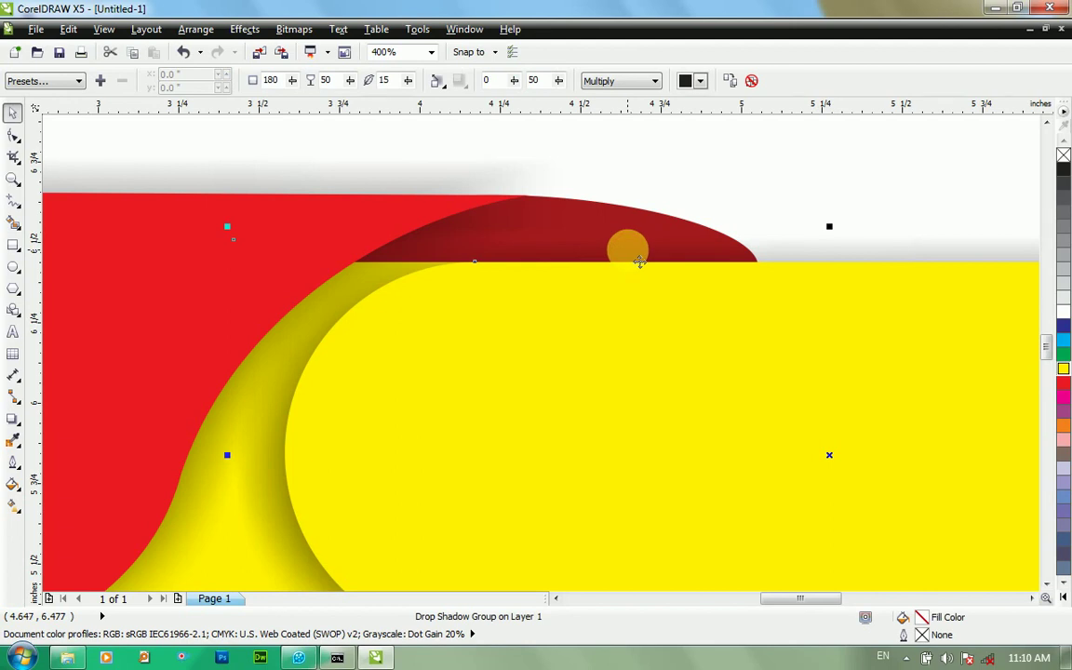
pyautogui.hotkey('shift', 'F11')
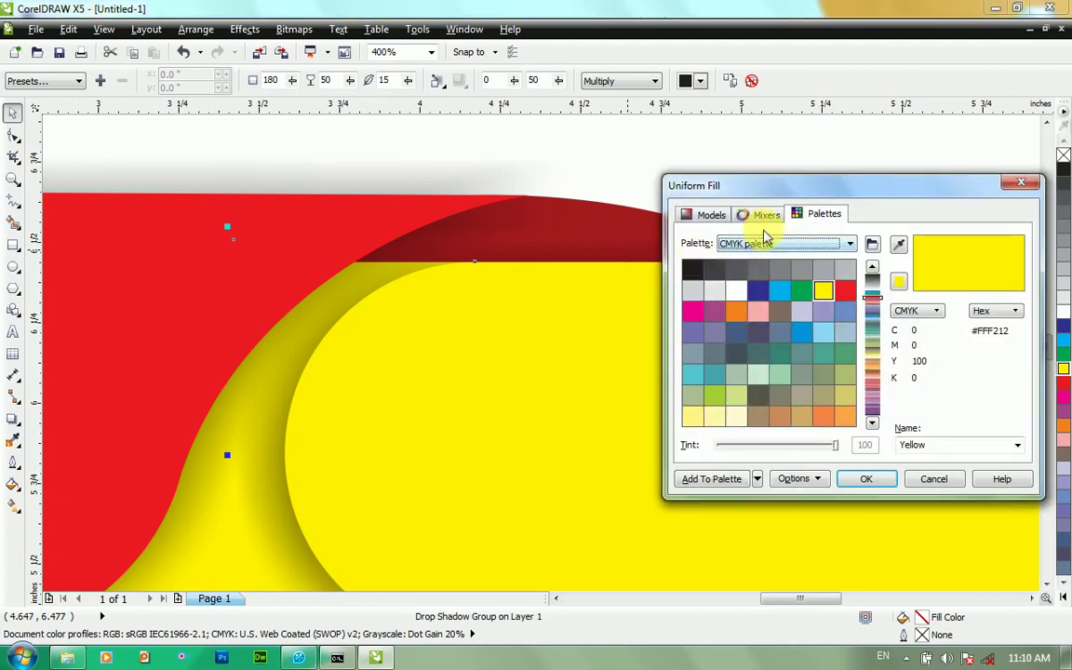
pyautogui.click(711, 215)
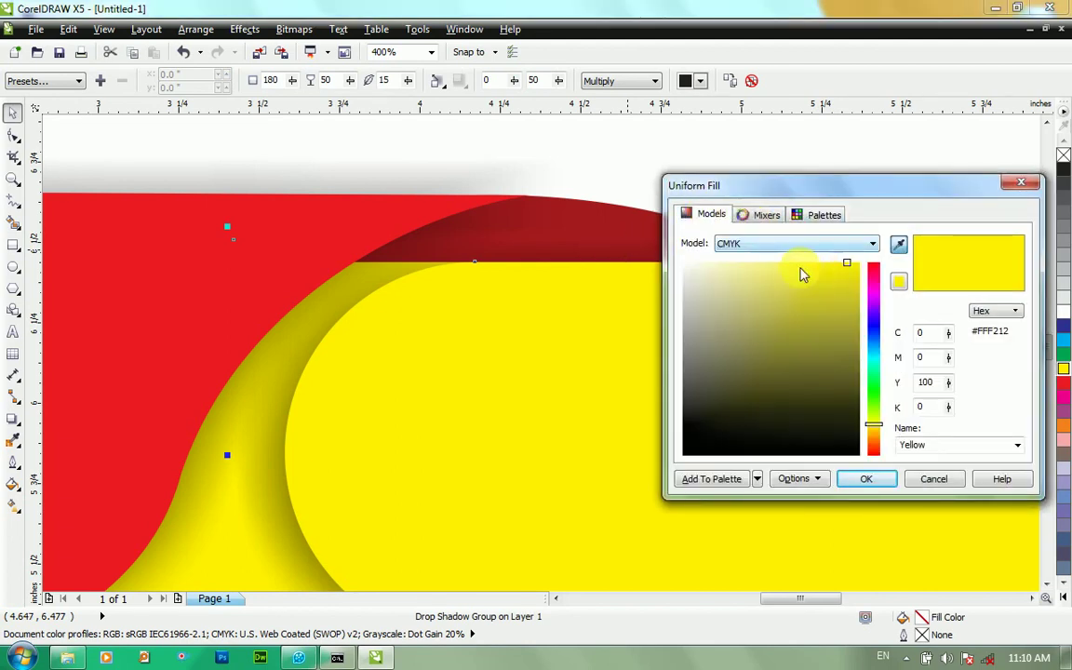
pyautogui.click(358, 228)
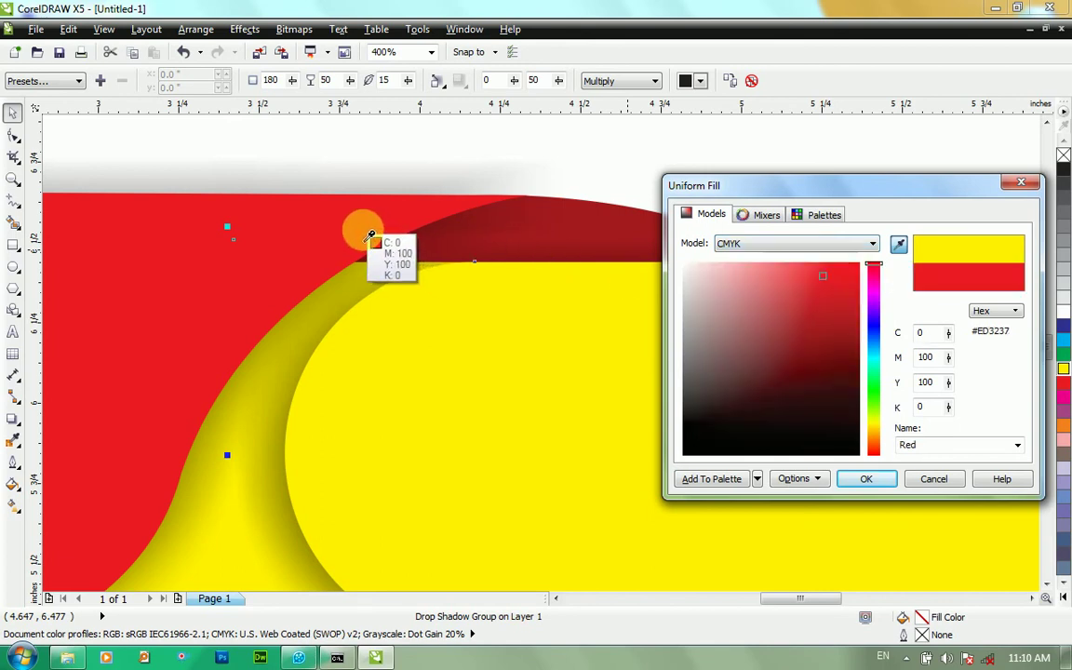
pyautogui.moveTo(839, 293); pyautogui.dragTo(871, 300)
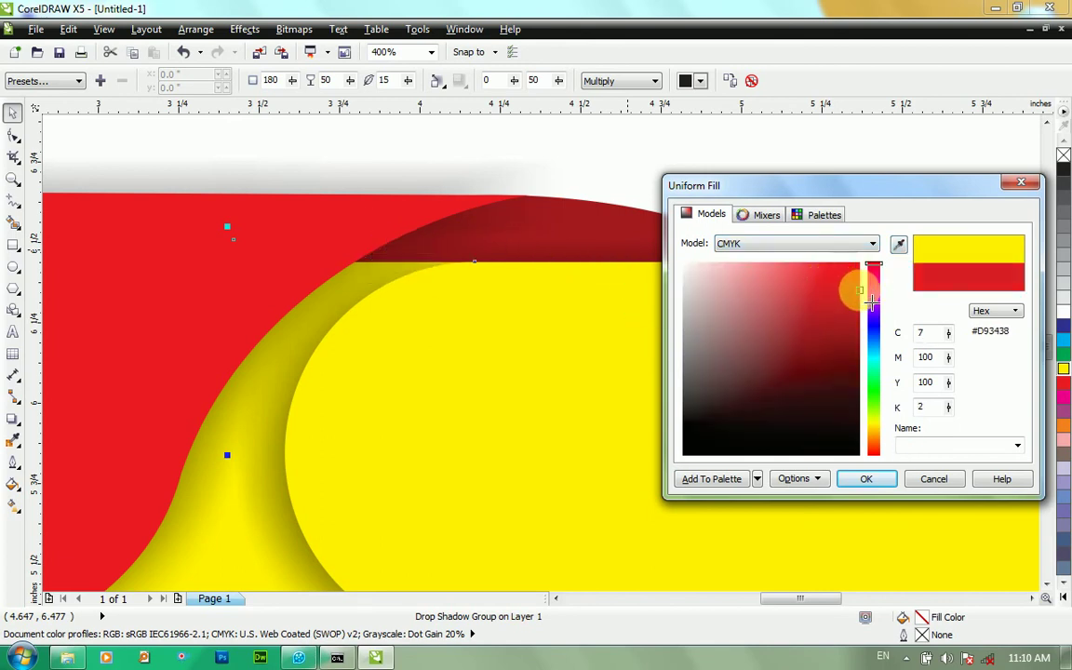
pyautogui.click(864, 479)
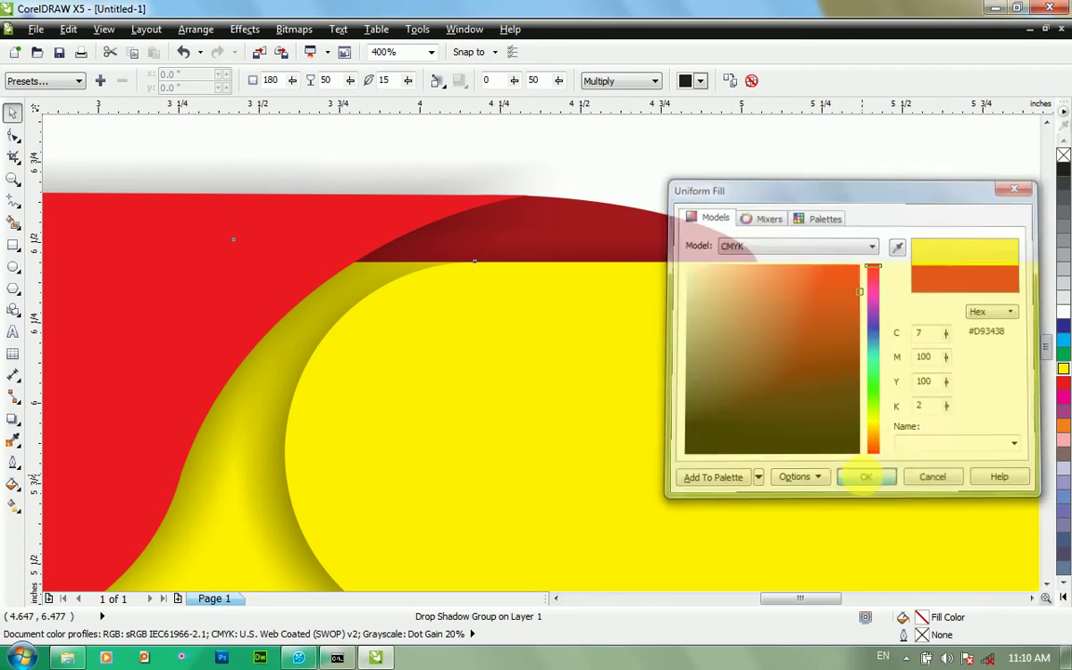
pyautogui.hotkey('ctrl', 'z')
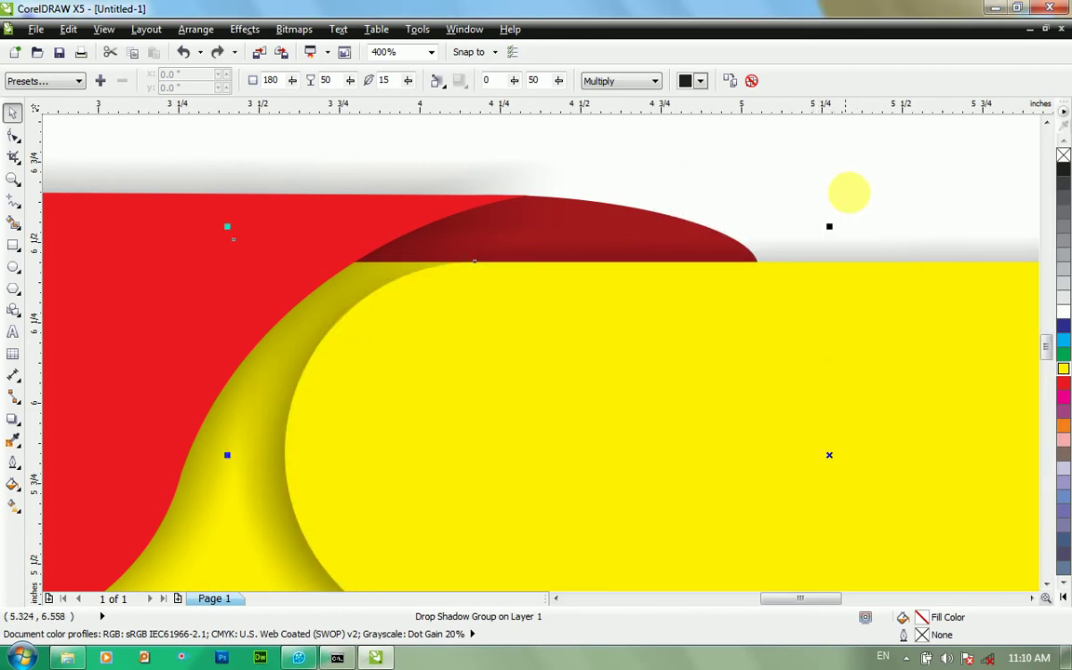
# Step: Lighten the dark red ellipse's uniform fill to C10 M100 Y100 K4
pyautogui.click(766, 172)
pyautogui.click(690, 242)
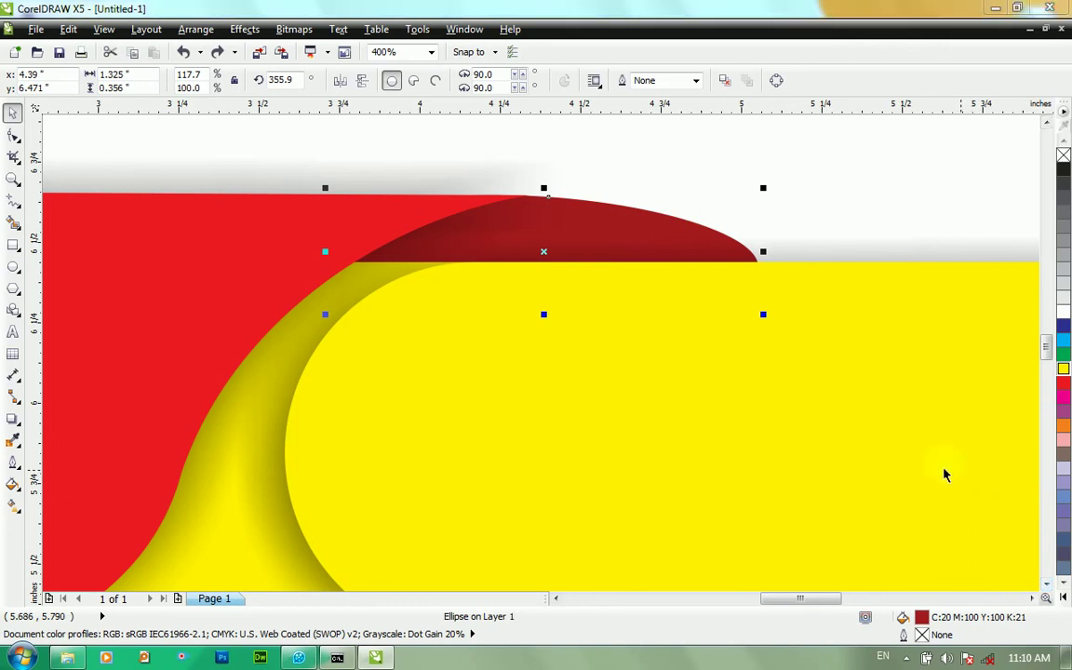
pyautogui.hotkey('shift', 'F11')
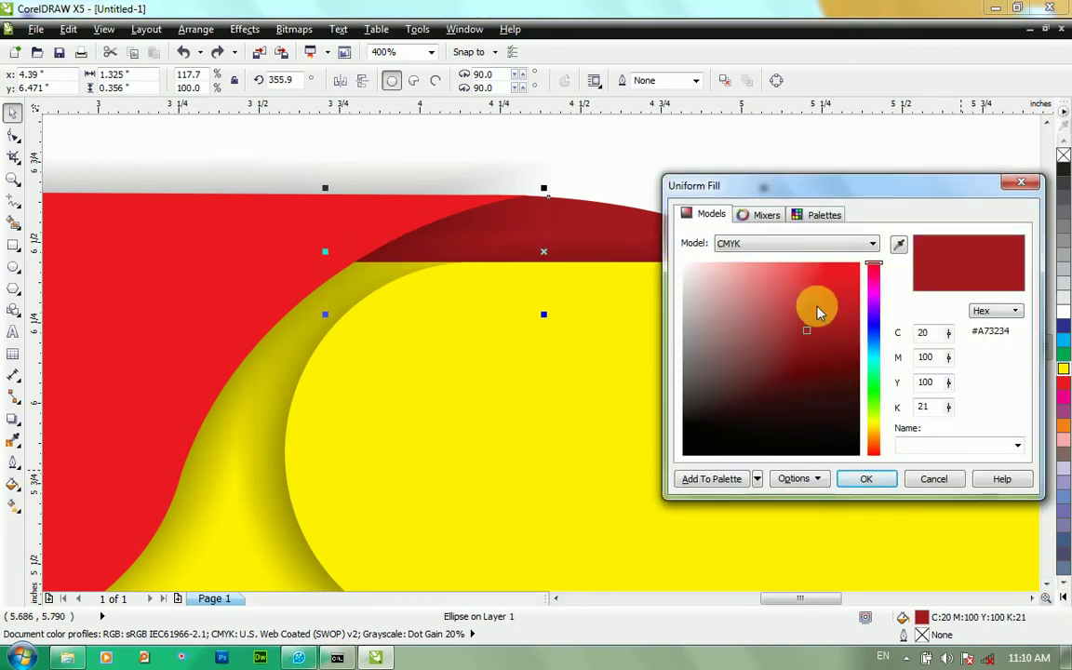
pyautogui.click(851, 314)
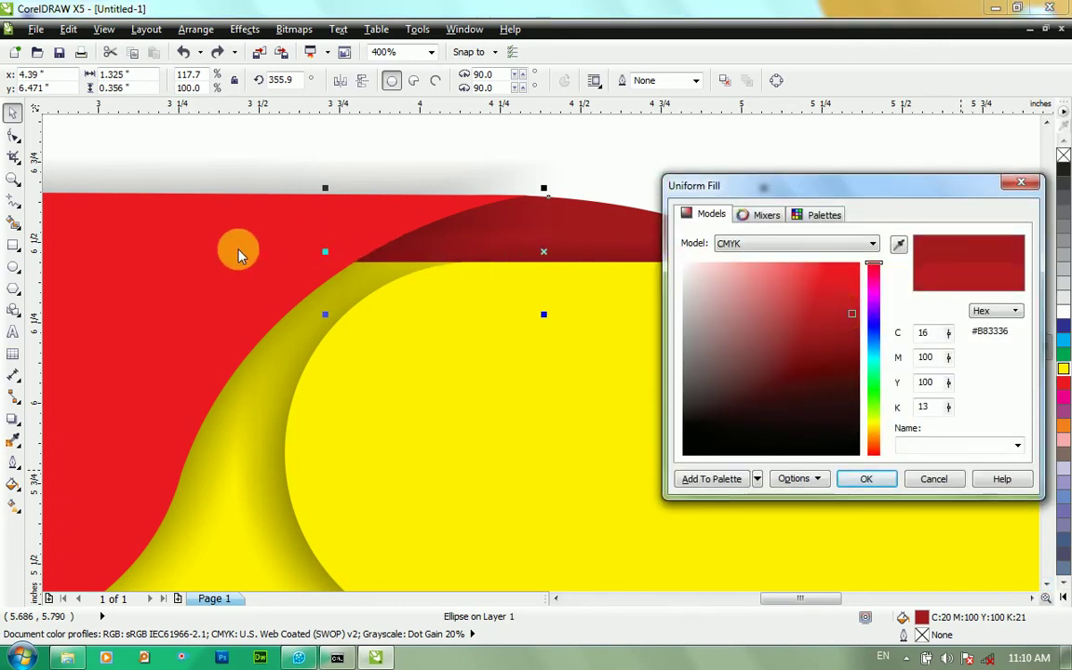
pyautogui.moveTo(850, 309); pyautogui.dragTo(859, 295)
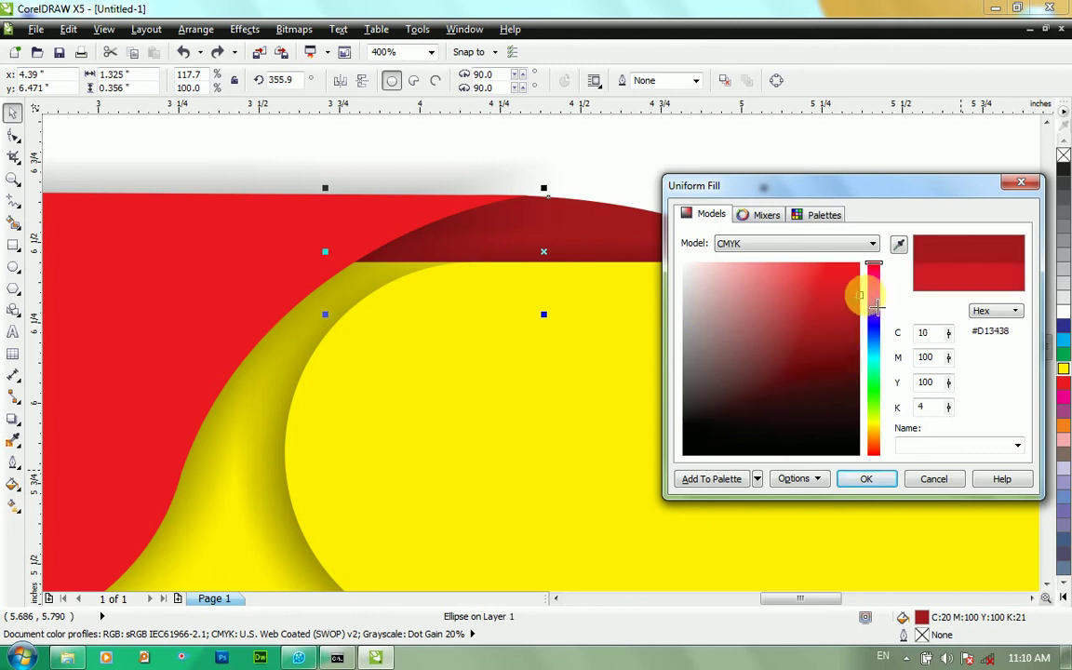
pyautogui.click(865, 478)
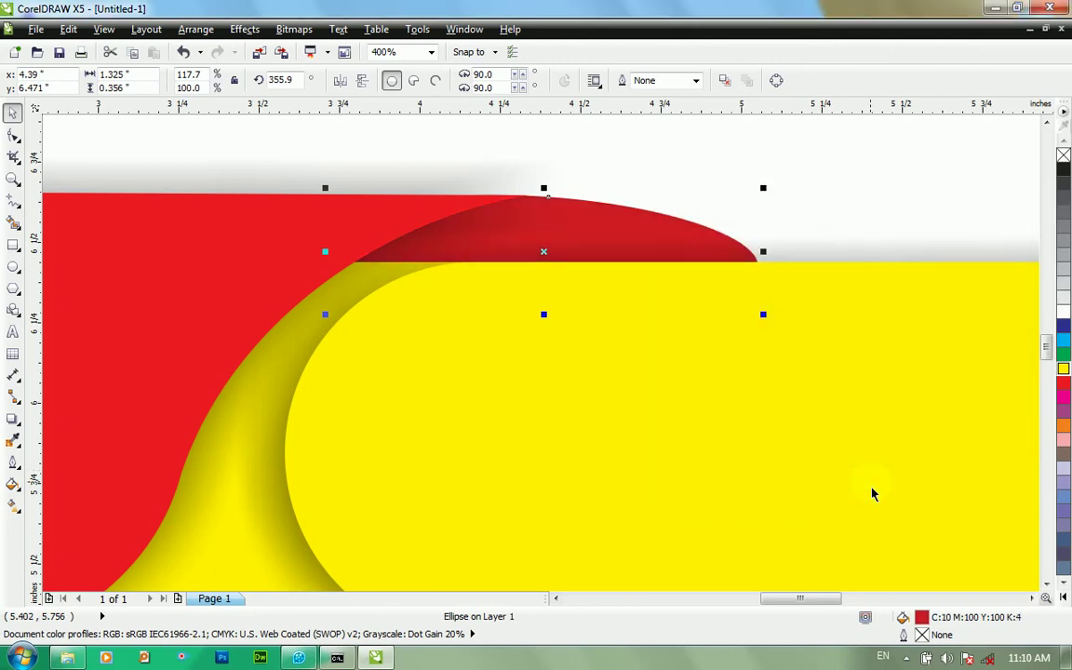
pyautogui.click(779, 318)
pyautogui.scroll(-2, 779, 318)
pyautogui.scroll(1, 600, 361)
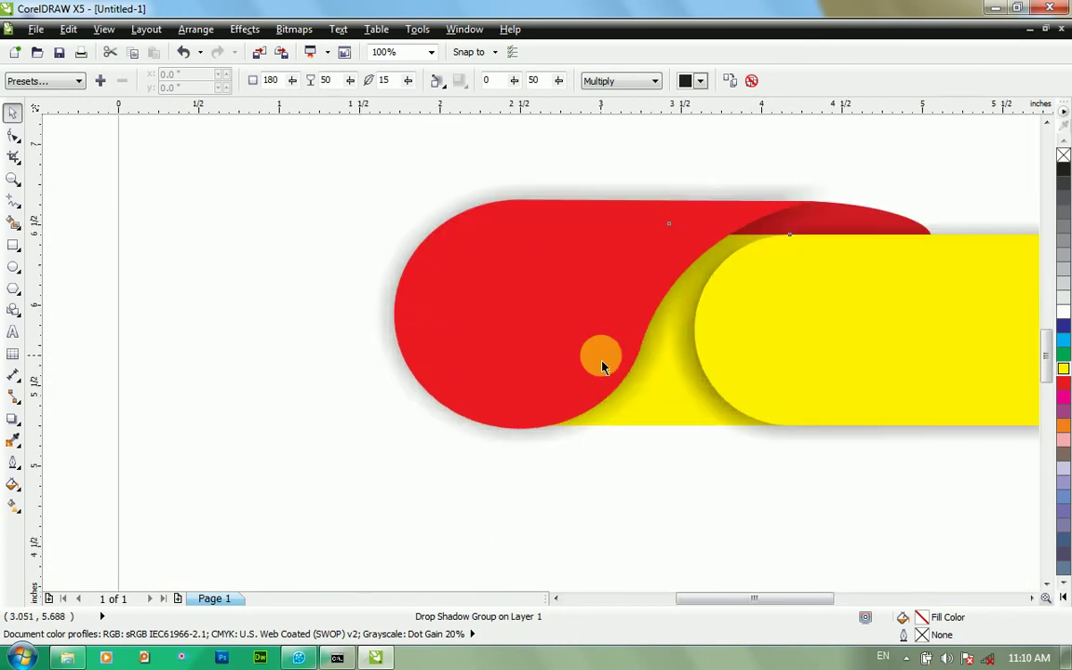
pyautogui.click(585, 359)
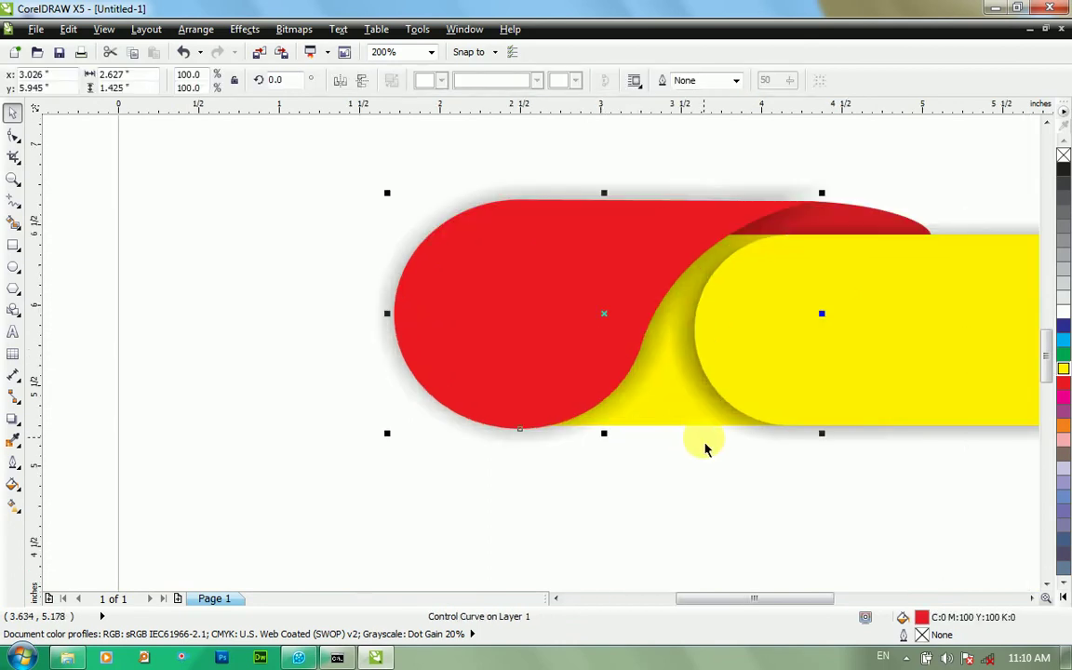
pyautogui.press('F4')
pyautogui.click(815, 545)
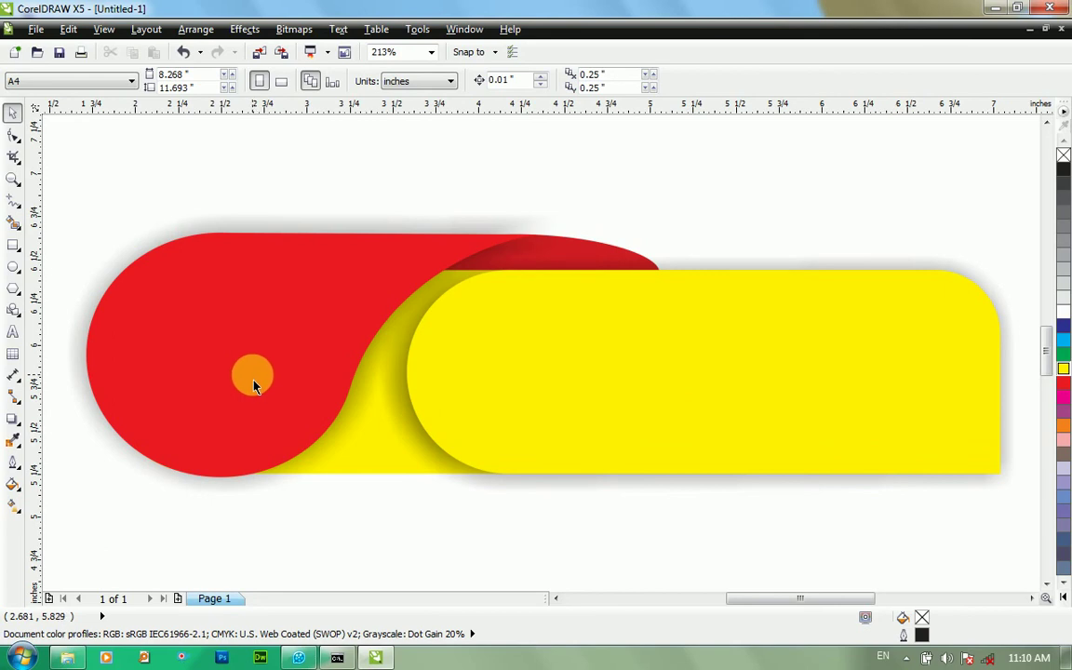
# Step: Draw an ellipse about 1.308 by 1.337 inches and center it within the red shape's round end
pyautogui.press('F7')
pyautogui.moveTo(196, 370); pyautogui.dragTo(334, 257)
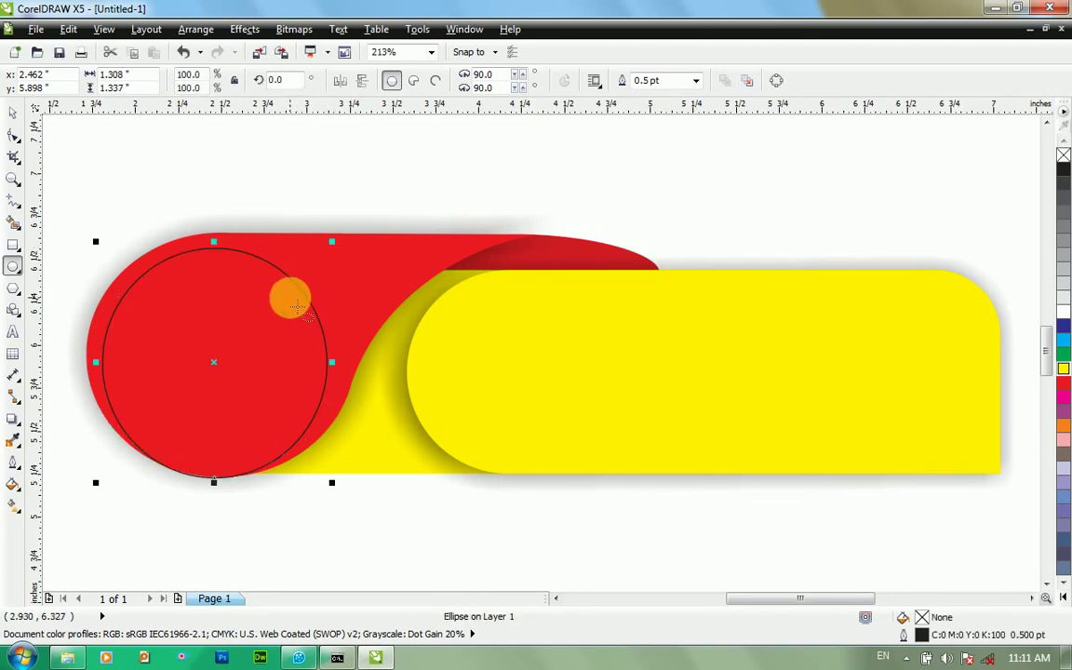
pyautogui.moveTo(291, 304); pyautogui.dragTo(298, 303)
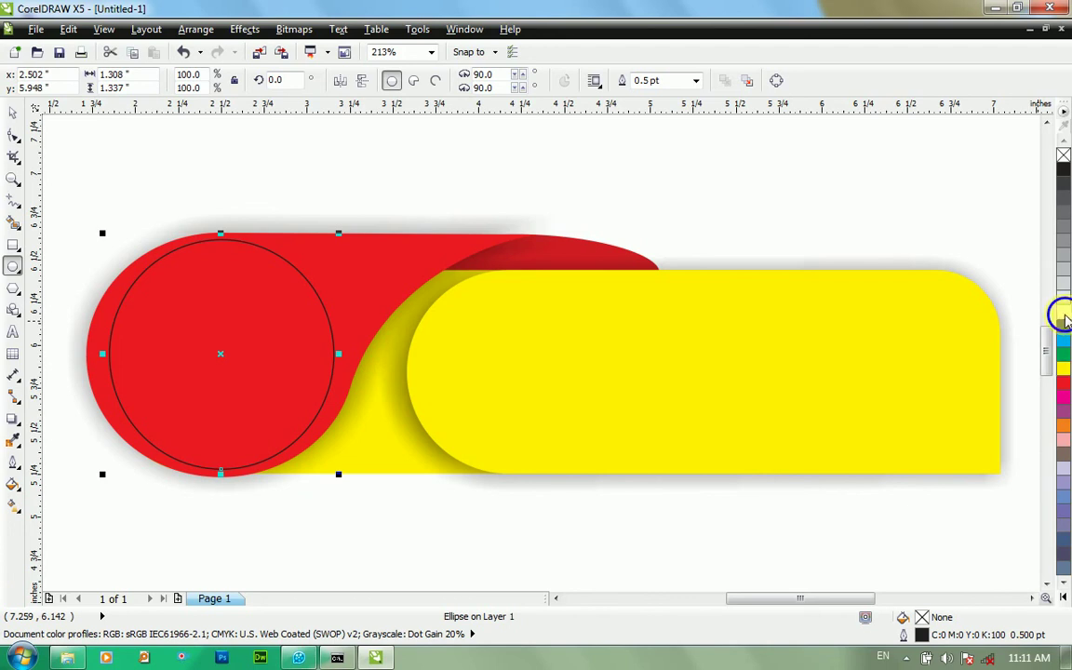
# Step: Give the new ellipse a white outline 5 pt wide
pyautogui.rightClick(1061, 311)
pyautogui.press('F12')
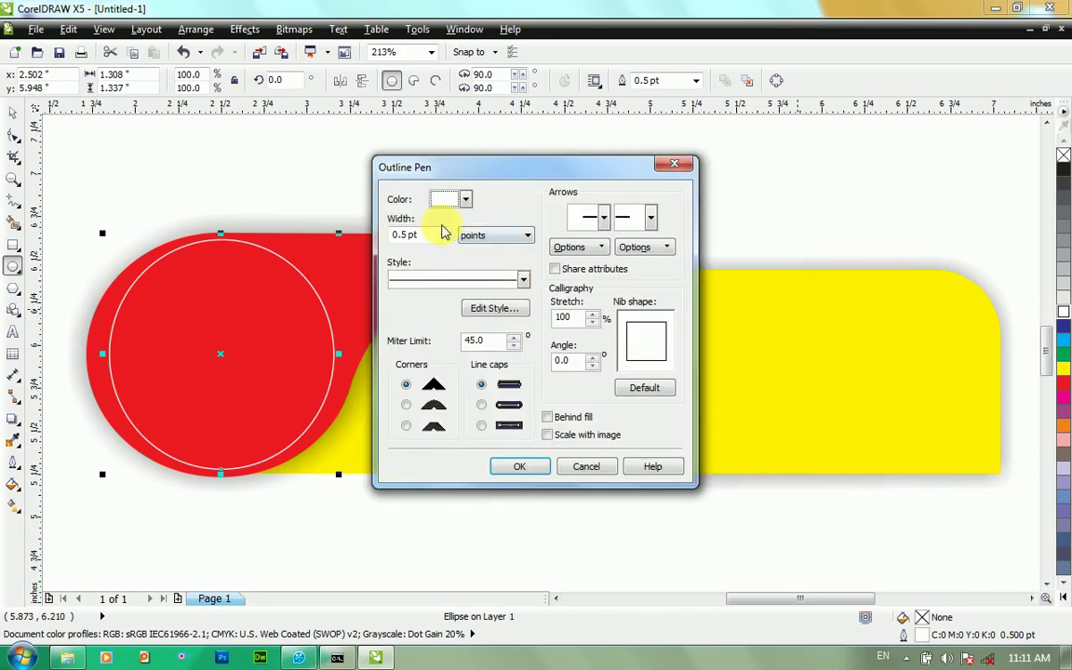
pyautogui.moveTo(418, 234); pyautogui.dragTo(393, 234)
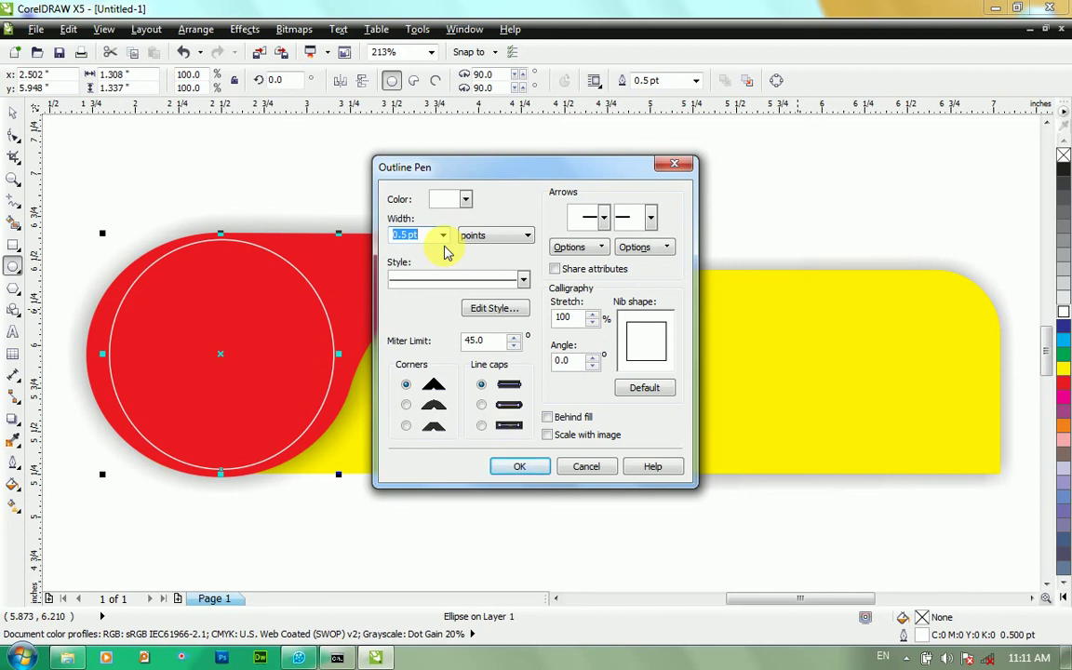
pyautogui.write('5')
pyautogui.press('Return')
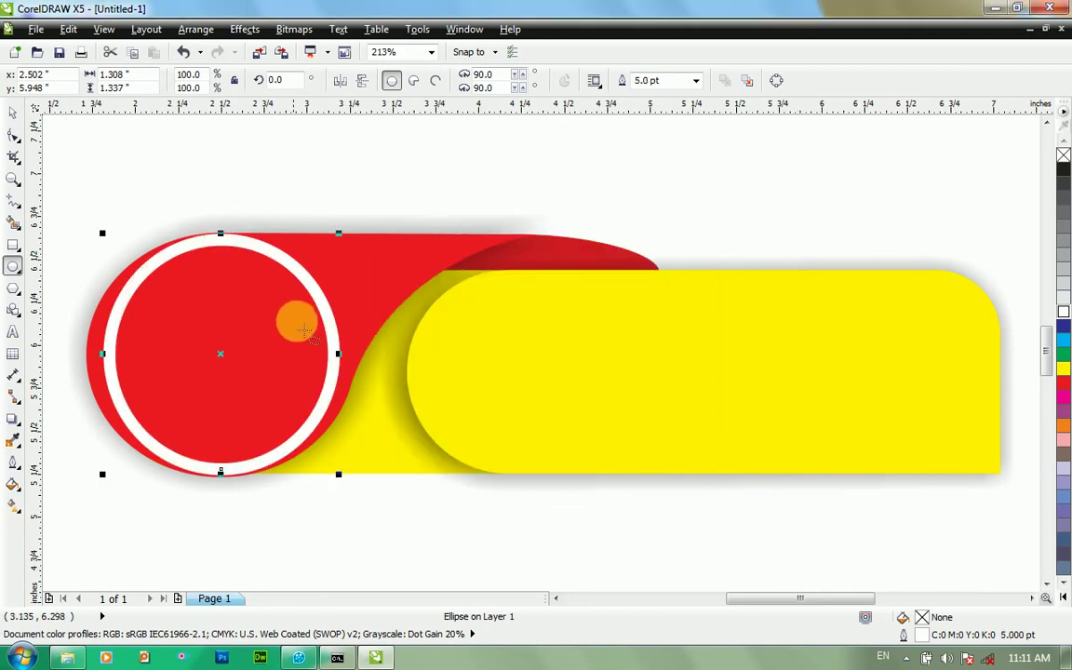
# Step: Reduce the white ellipse outline's width to 3 pt
pyautogui.press('F12')
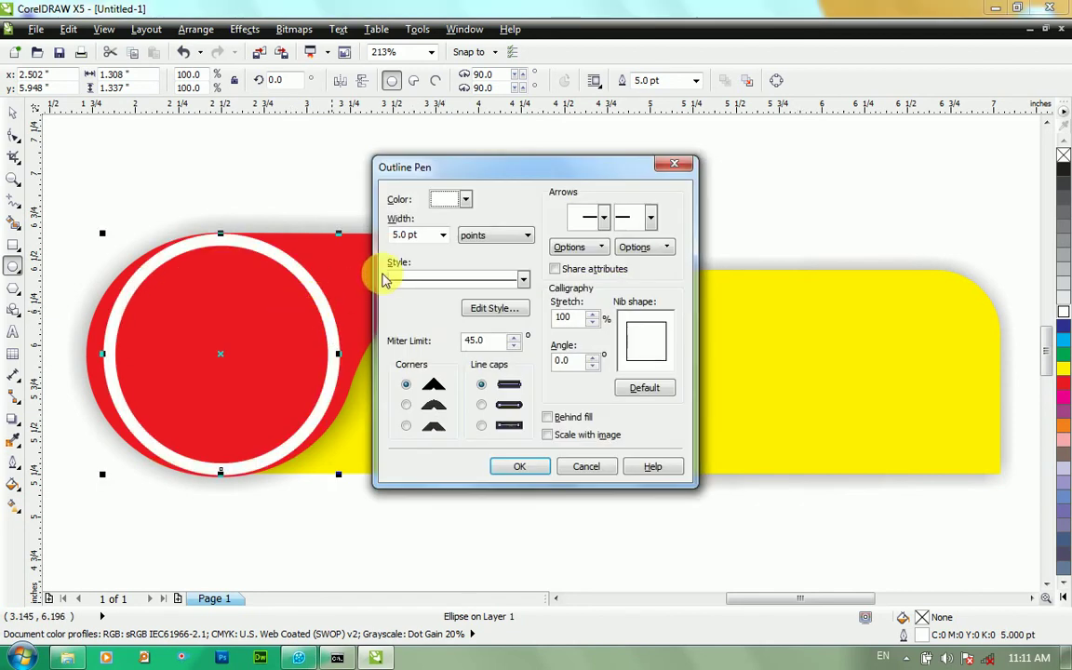
pyautogui.write('3')
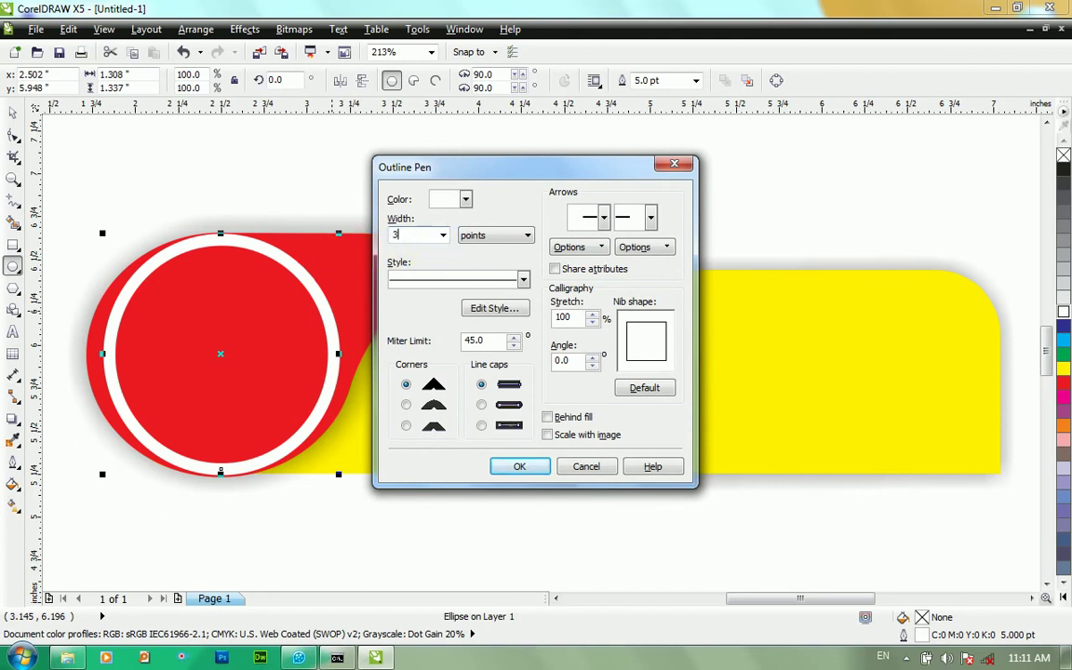
pyautogui.press('Return')
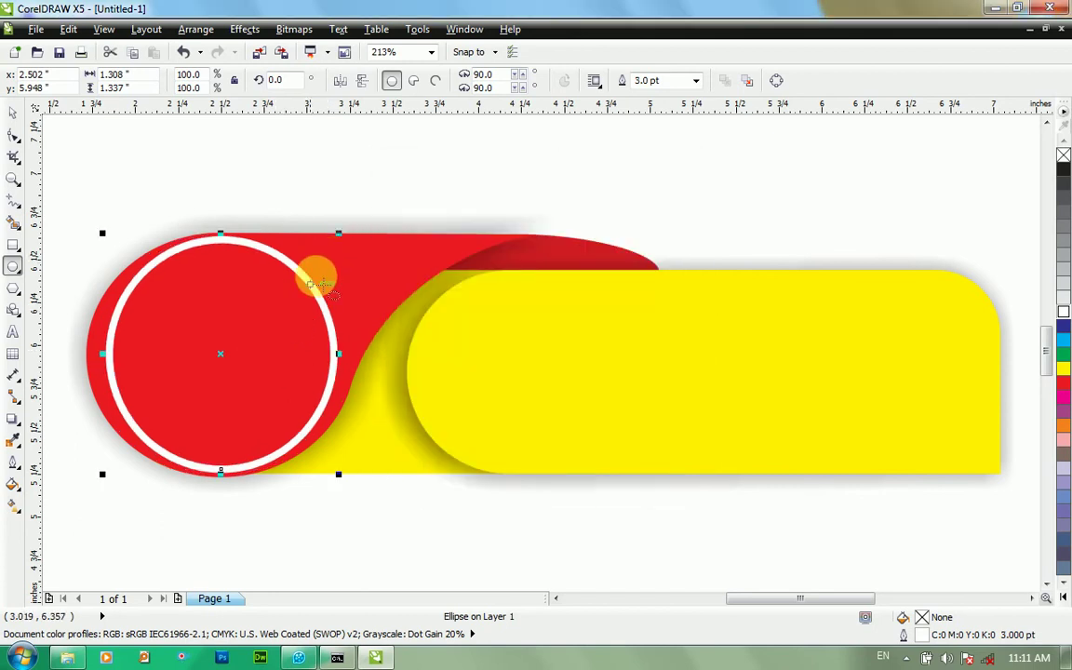
# Step: Set the white-outlined ellipse's width and height to 1 inch each
pyautogui.press('space')
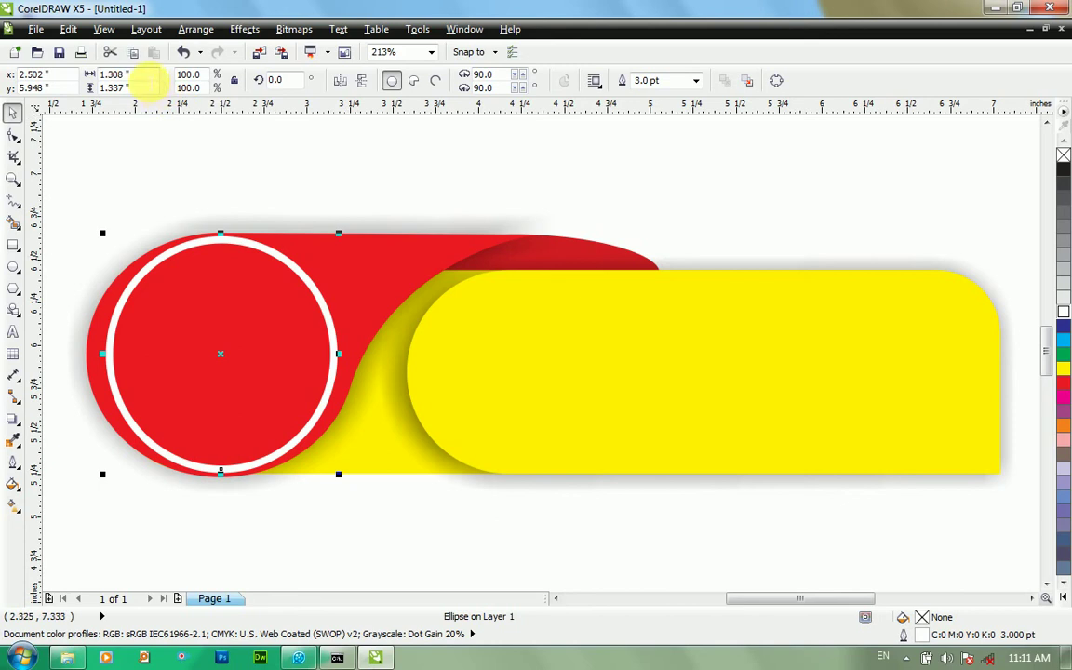
pyautogui.click(149, 75)
pyautogui.write('1')
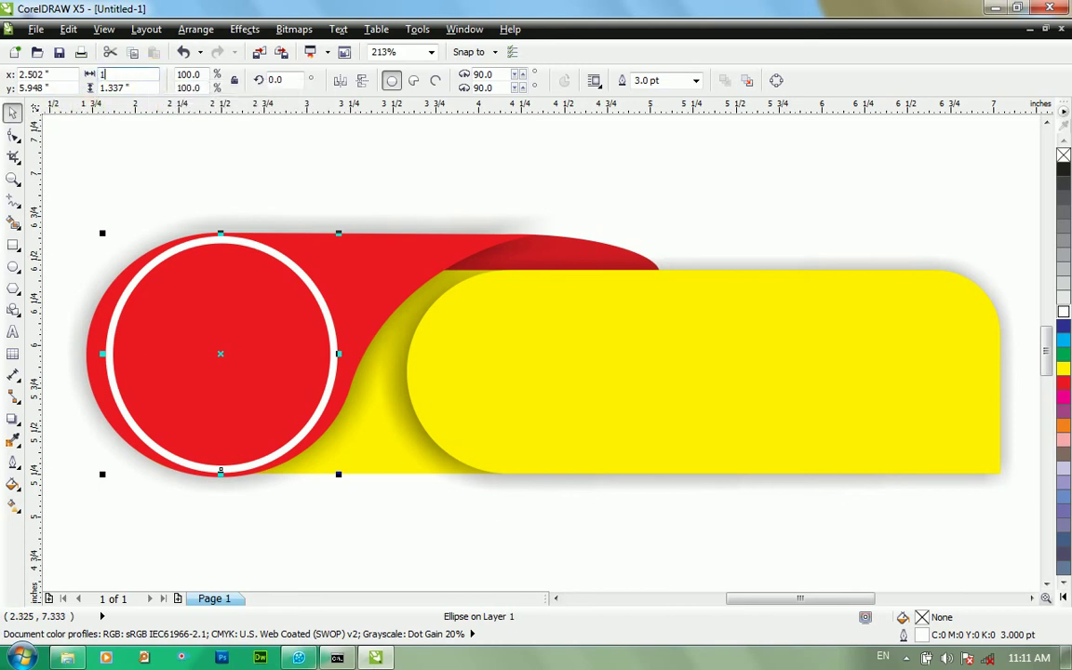
pyautogui.press('Tab')
pyautogui.write('1')
pyautogui.press('Return')
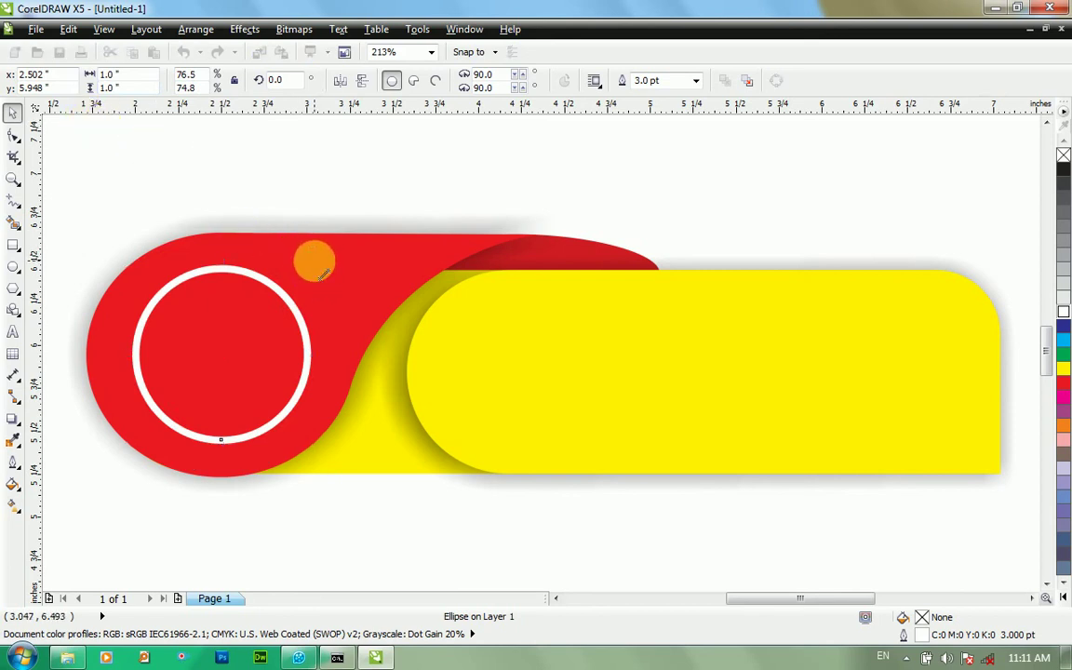
# Step: Enlarge the white-outlined ellipse from its center to about 1.365 by 1.208 inches and fill it with 10% black
pyautogui.moveTo(312, 262); pyautogui.dragTo(354, 257)
pyautogui.click(292, 186)
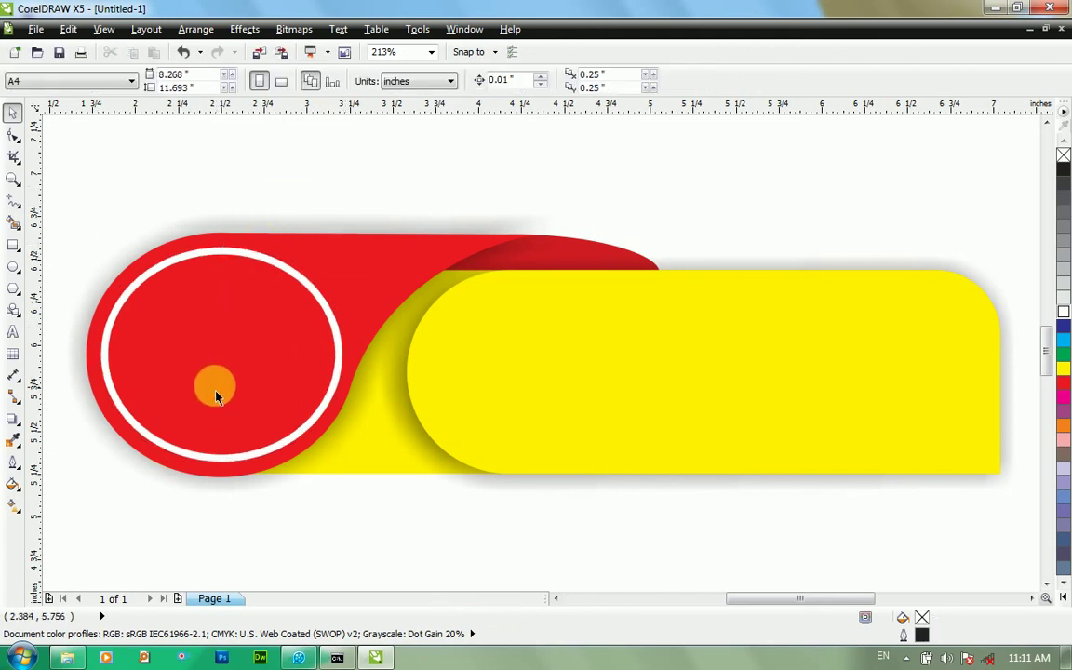
pyautogui.click(259, 389)
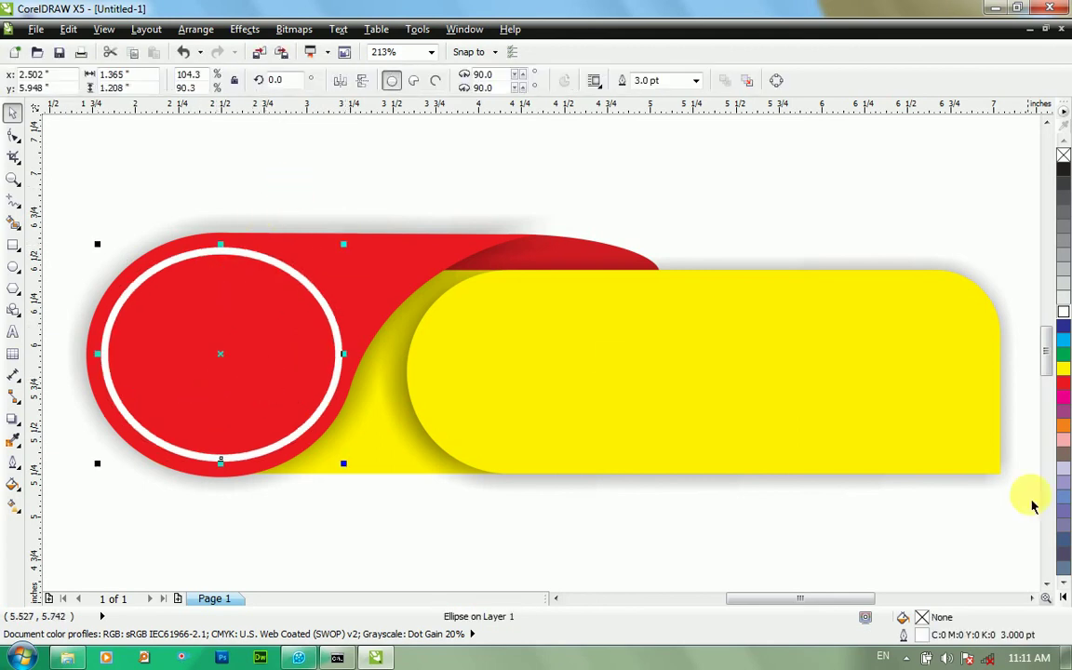
pyautogui.click(1063, 298)
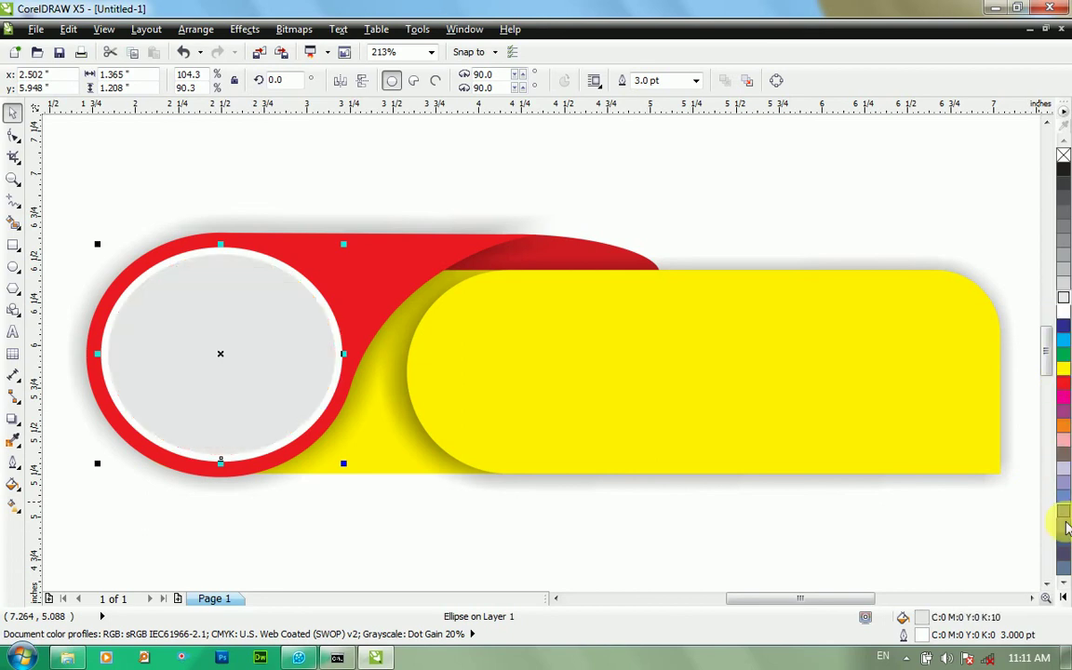
# Step: Fill the white-outlined ellipse with golden yellow, C:0 M:20 Y:100 K:0
pyautogui.click(1065, 598)
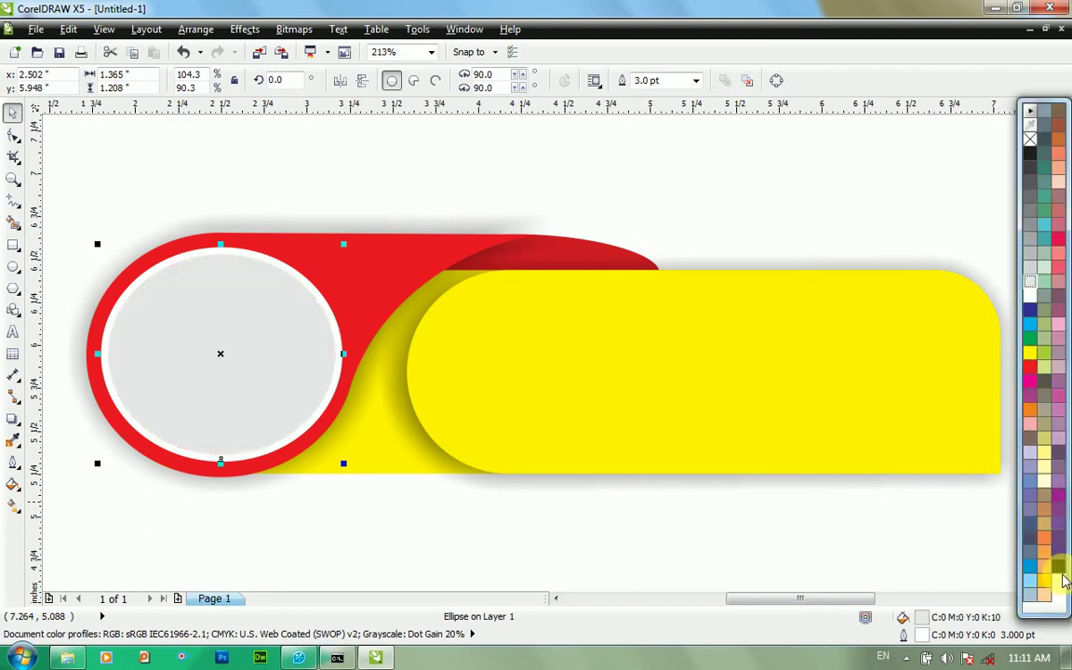
pyautogui.click(1030, 412)
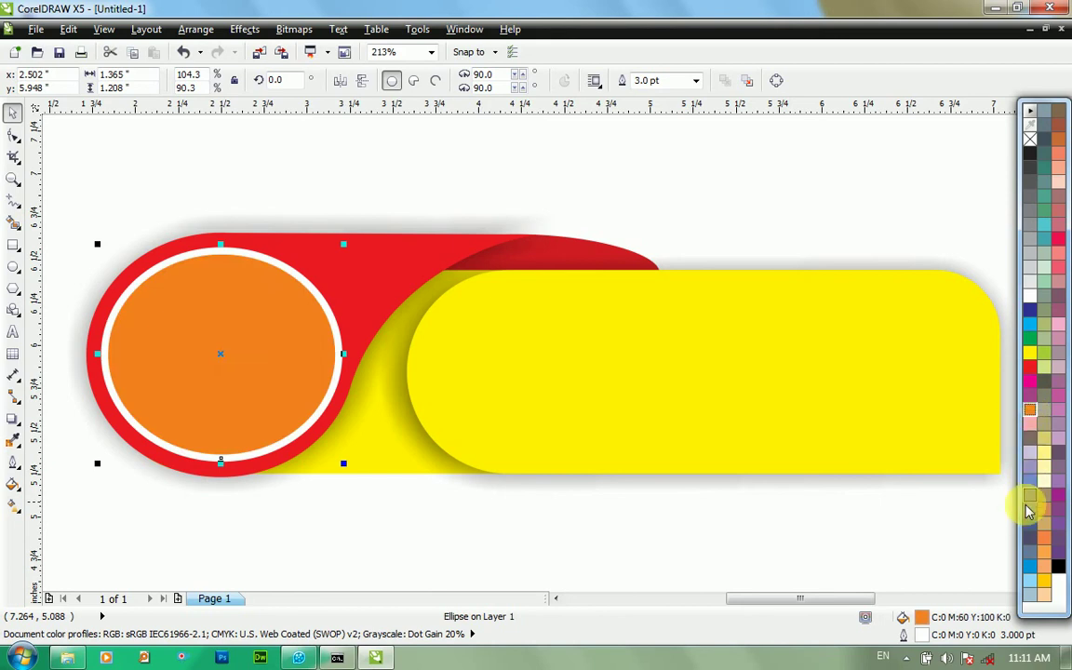
pyautogui.click(1043, 583)
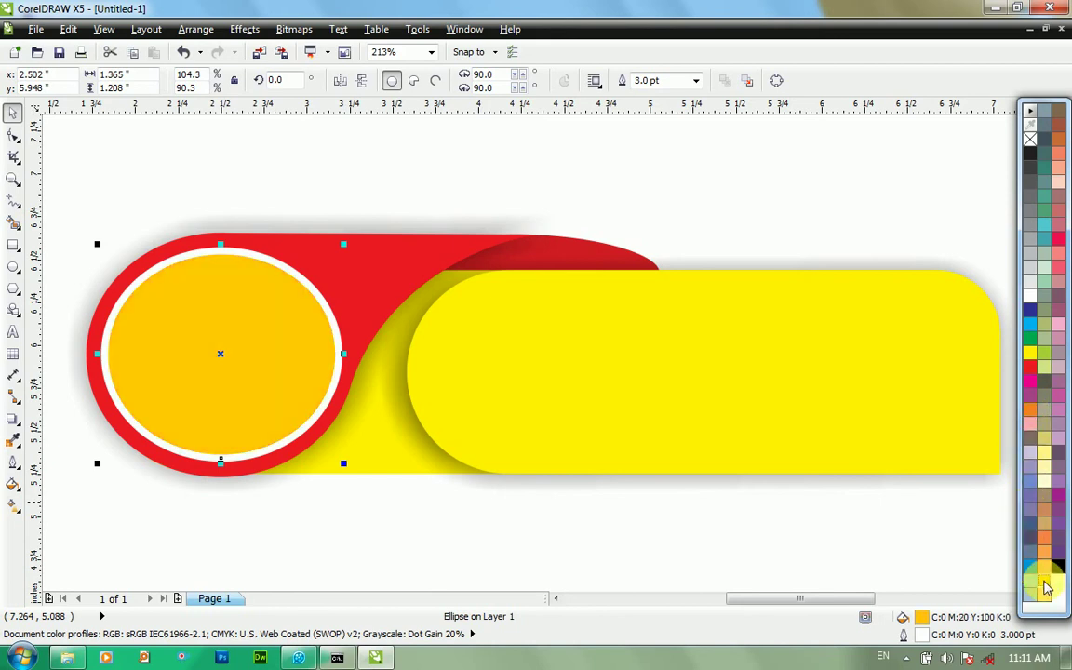
pyautogui.click(734, 225)
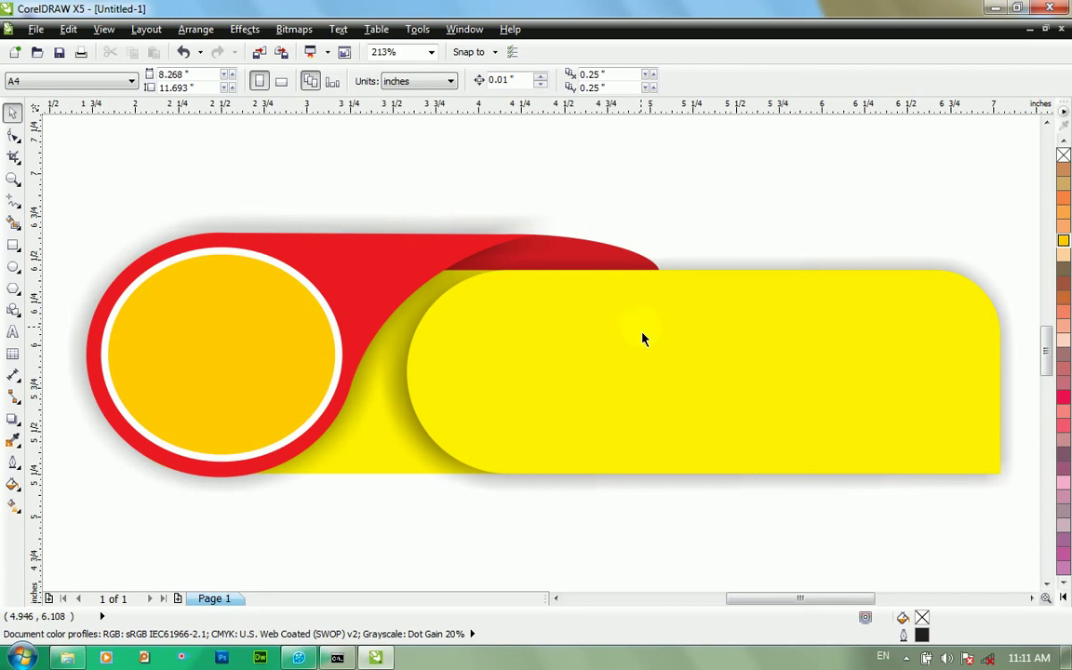
# Step: Extend the red teardrop shape's drop shadow slightly farther right and down, at an angle of 359 degrees
pyautogui.click(419, 269)
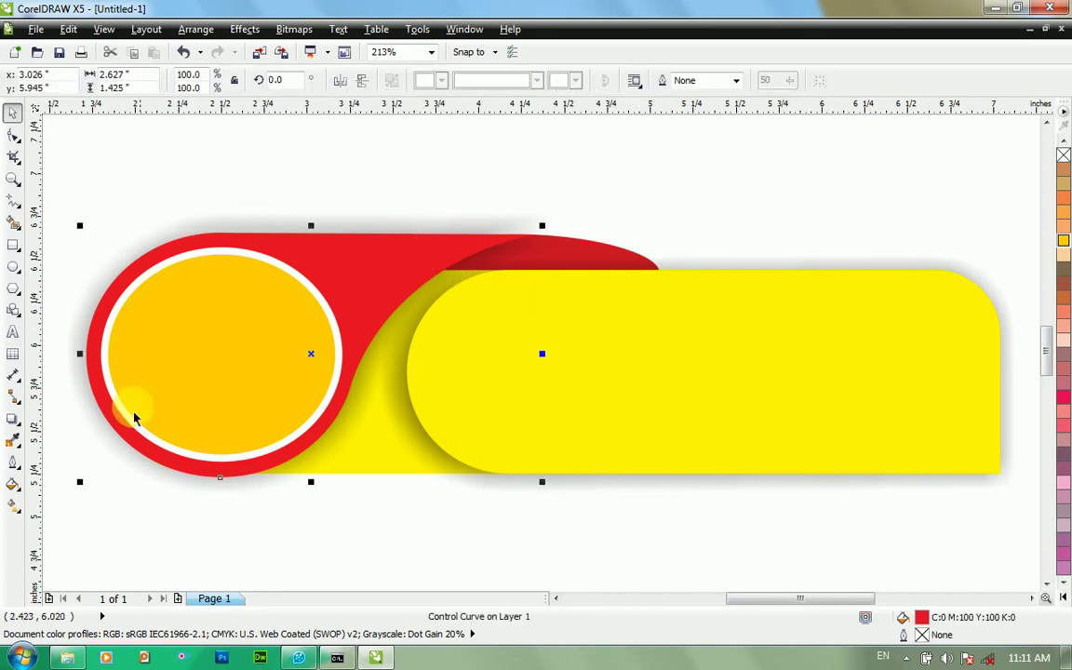
pyautogui.click(19, 422)
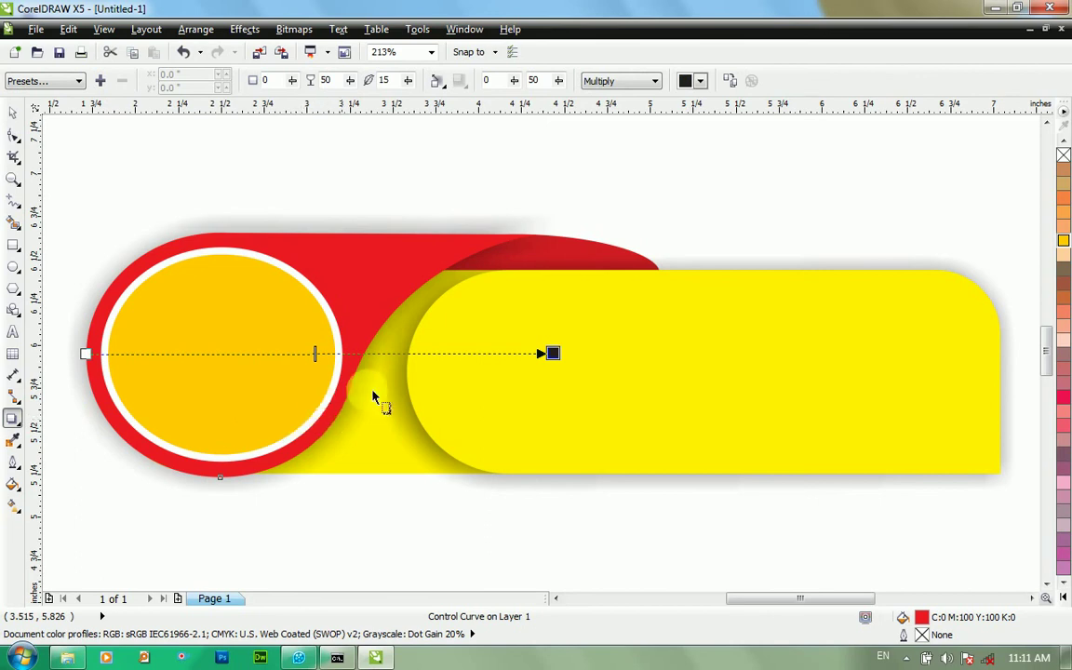
pyautogui.moveTo(565, 363)
pyautogui.mouseDown()
pyautogui.moveTo(586, 368)
pyautogui.moveTo(566, 363)
pyautogui.moveTo(571, 371)
pyautogui.mouseUp()
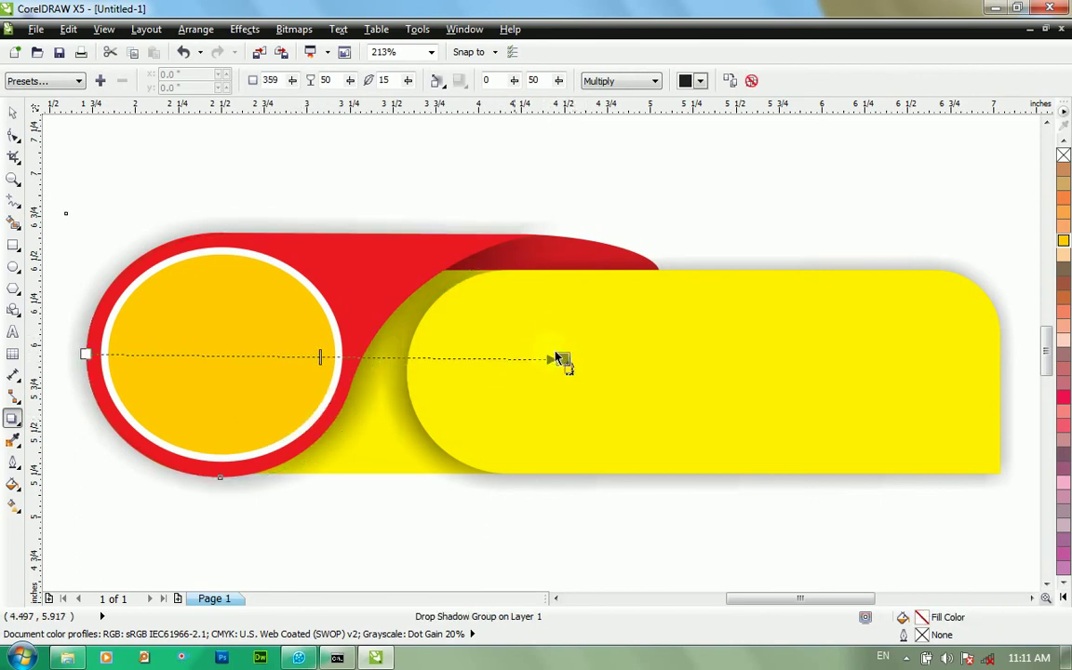
# Step: Narrow the front yellow bar from its rounded left end to a width of about 3.289 inches
pyautogui.click(666, 373)
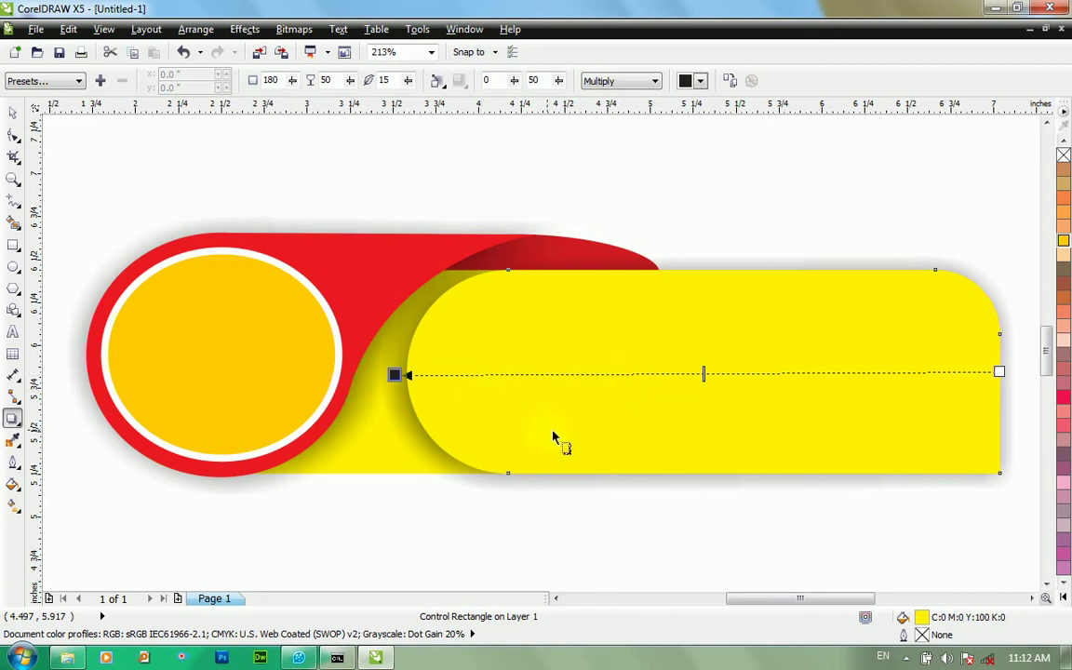
pyautogui.press('space')
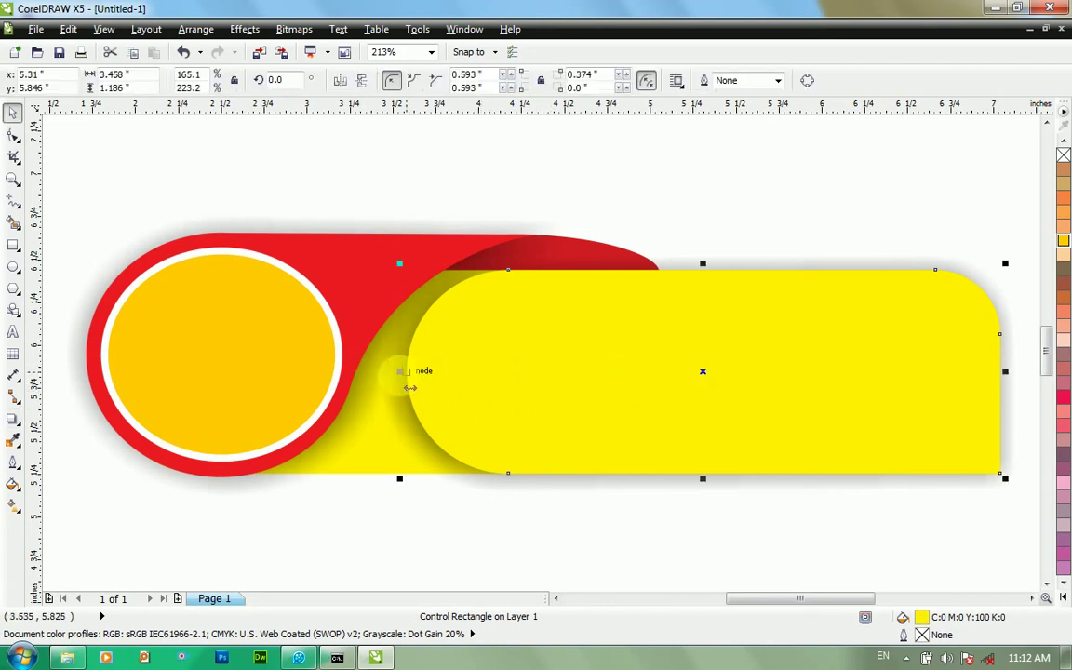
pyautogui.moveTo(399, 371); pyautogui.dragTo(436, 373)
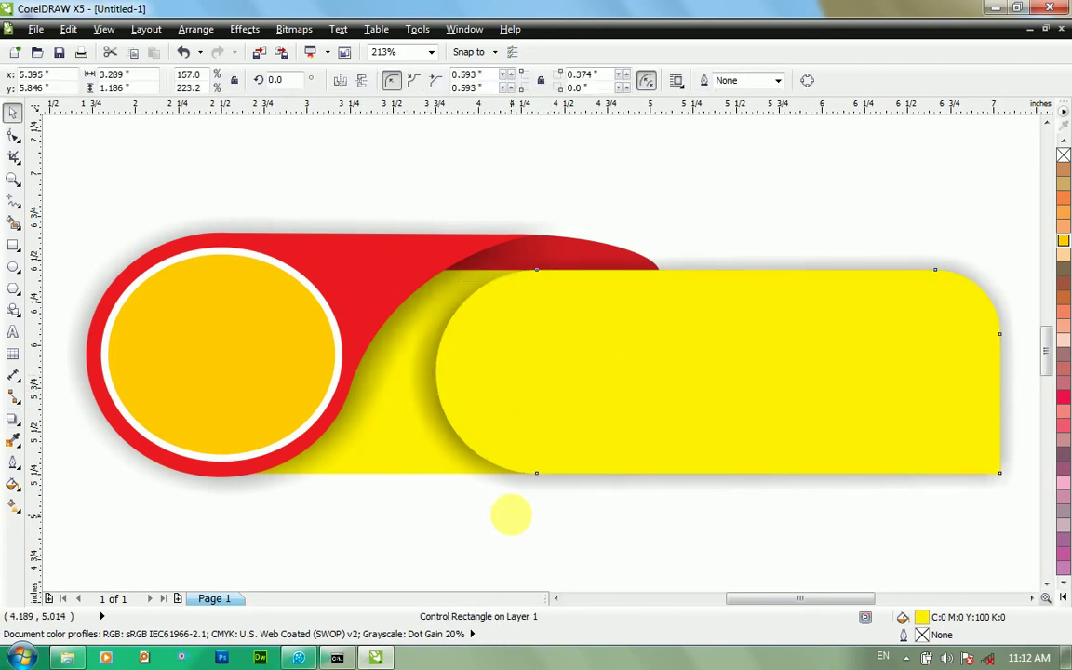
pyautogui.click(473, 507)
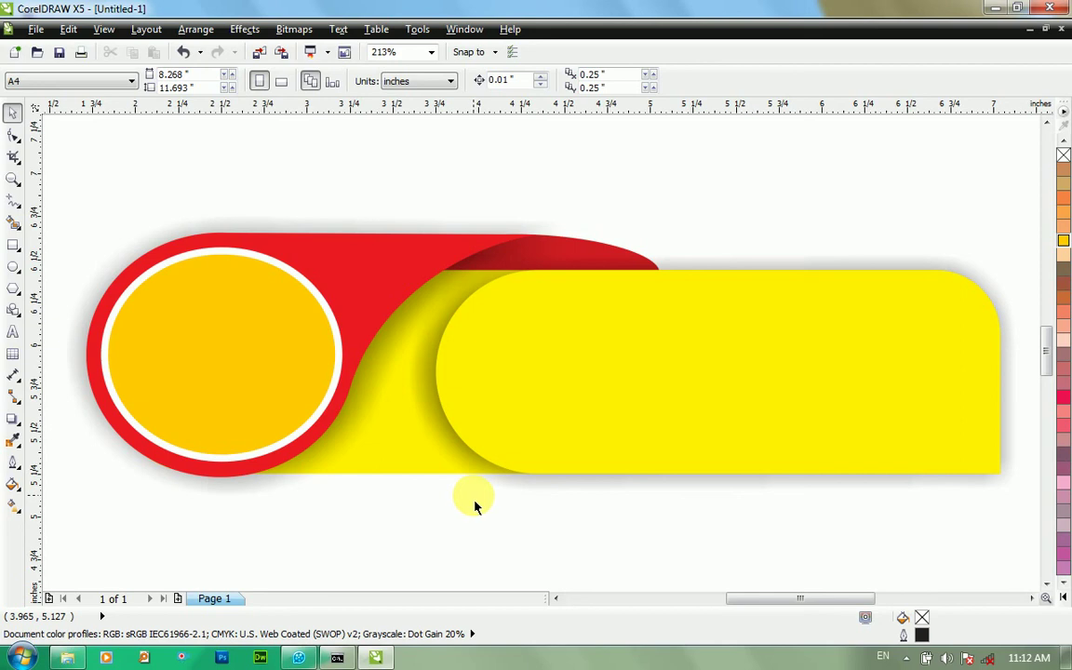
pyautogui.click(201, 359)
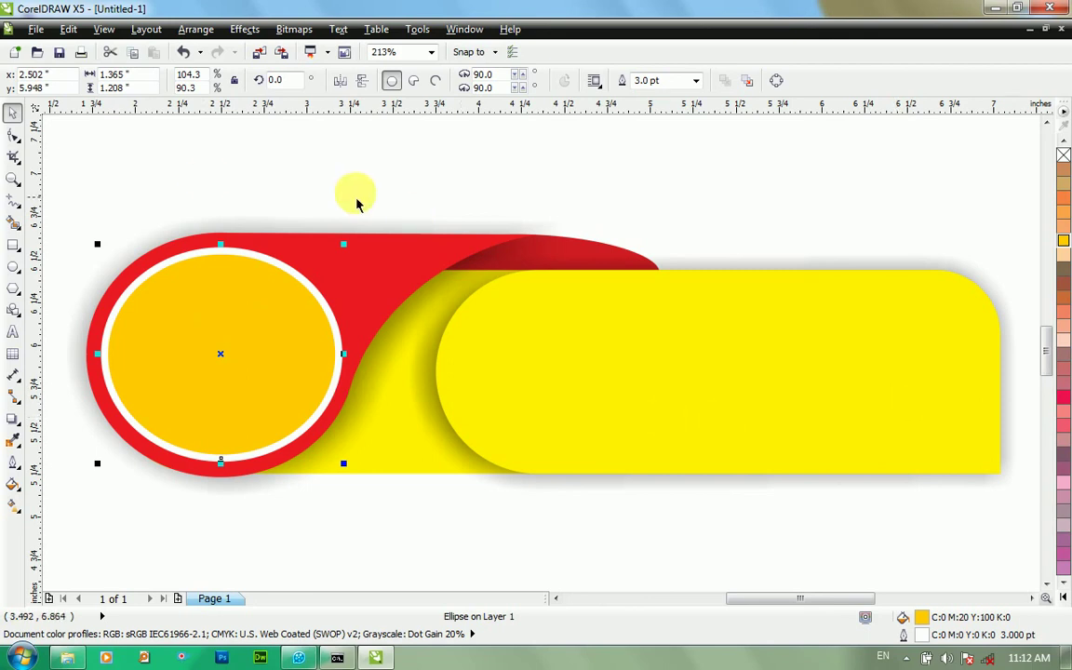
pyautogui.click(13, 138)
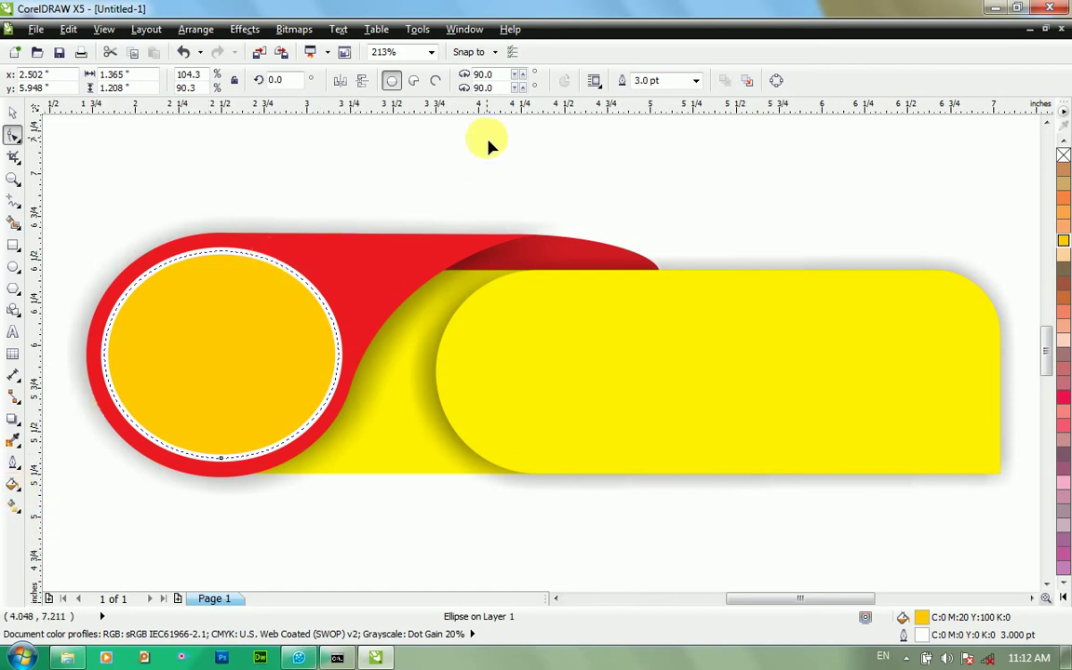
pyautogui.press('space')
pyautogui.click(613, 358)
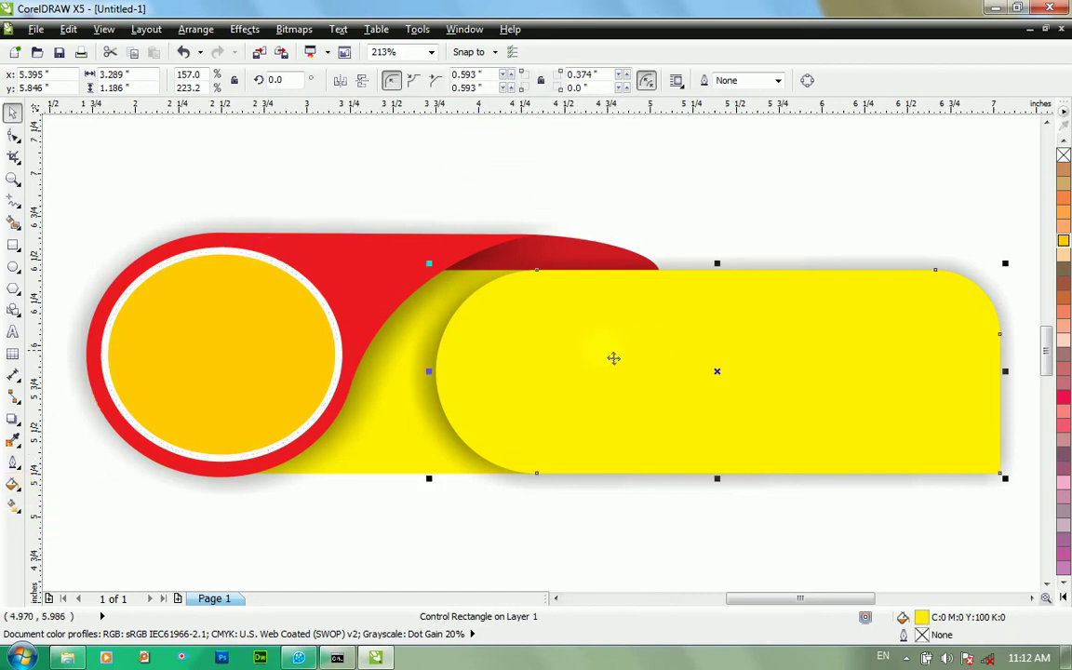
pyautogui.keyDown('shift'); pyautogui.click(418, 248); pyautogui.keyUp('shift')
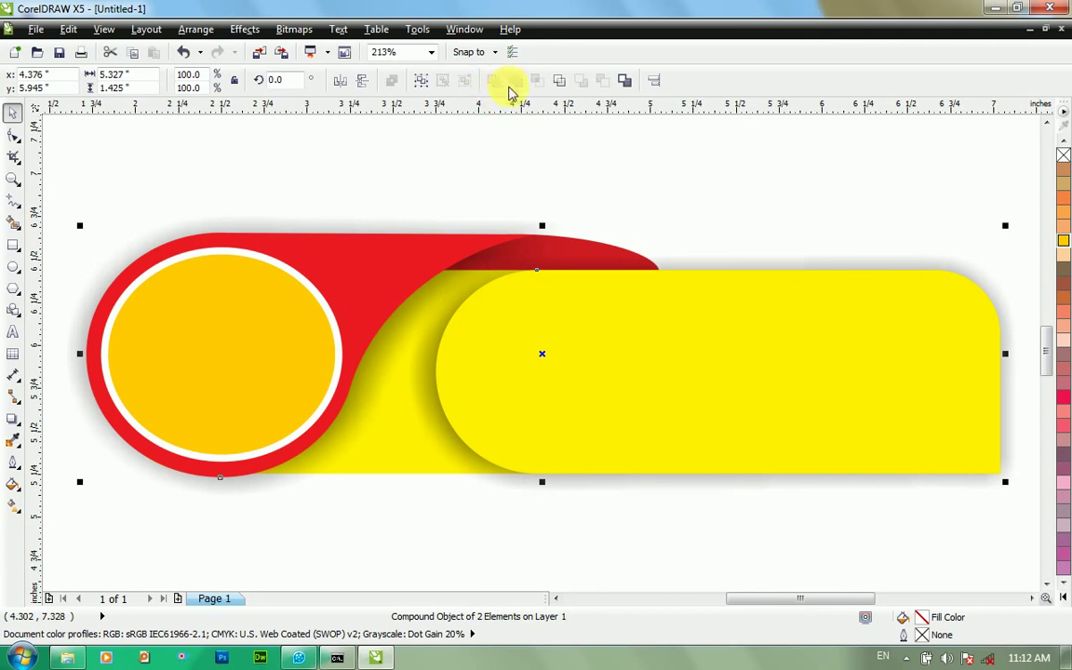
pyautogui.click(558, 156)
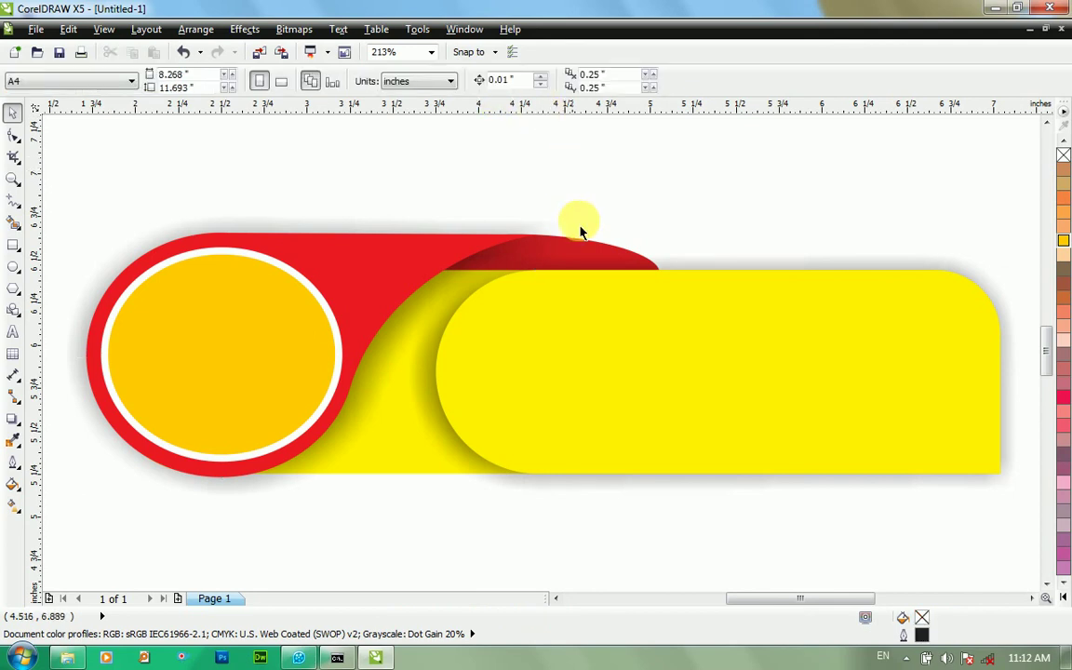
# Step: Select all objects of the ribbon banner and group them
pyautogui.scroll(-4, 580, 230)
pyautogui.moveTo(688, 207); pyautogui.dragTo(352, 354)
pyautogui.hotkey('ctrl', 'g')
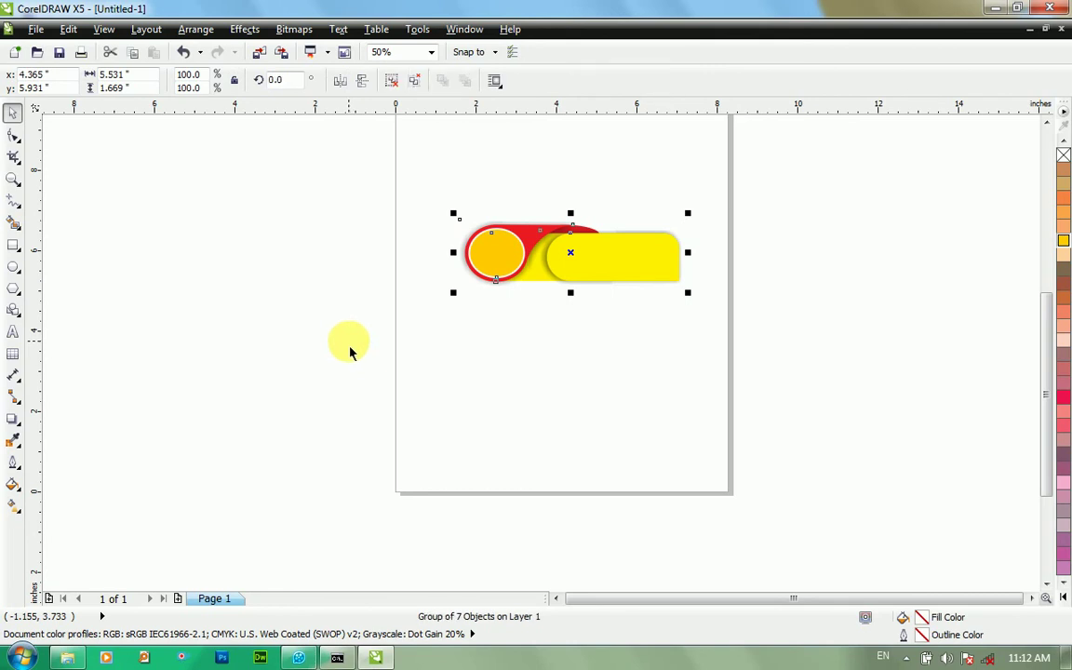
pyautogui.hotkey('shift', 'F2')
# Step: Minimize the CorelDRAW window and refresh the Windows desktop
pyautogui.click(994, 8)
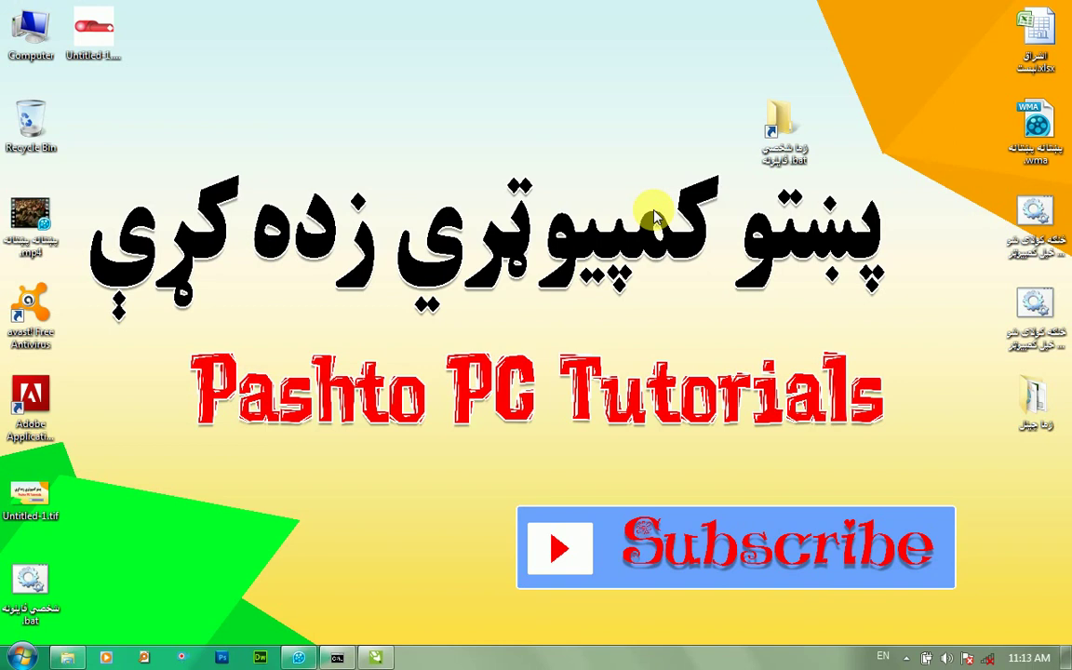
pyautogui.rightClick(522, 151)
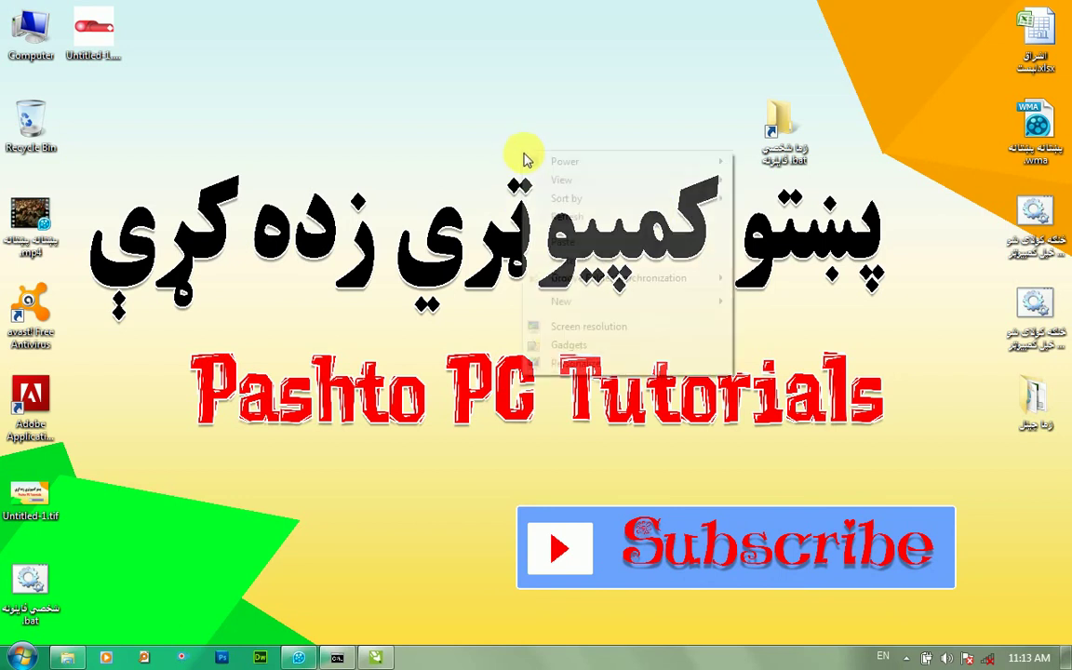
pyautogui.click(577, 216)
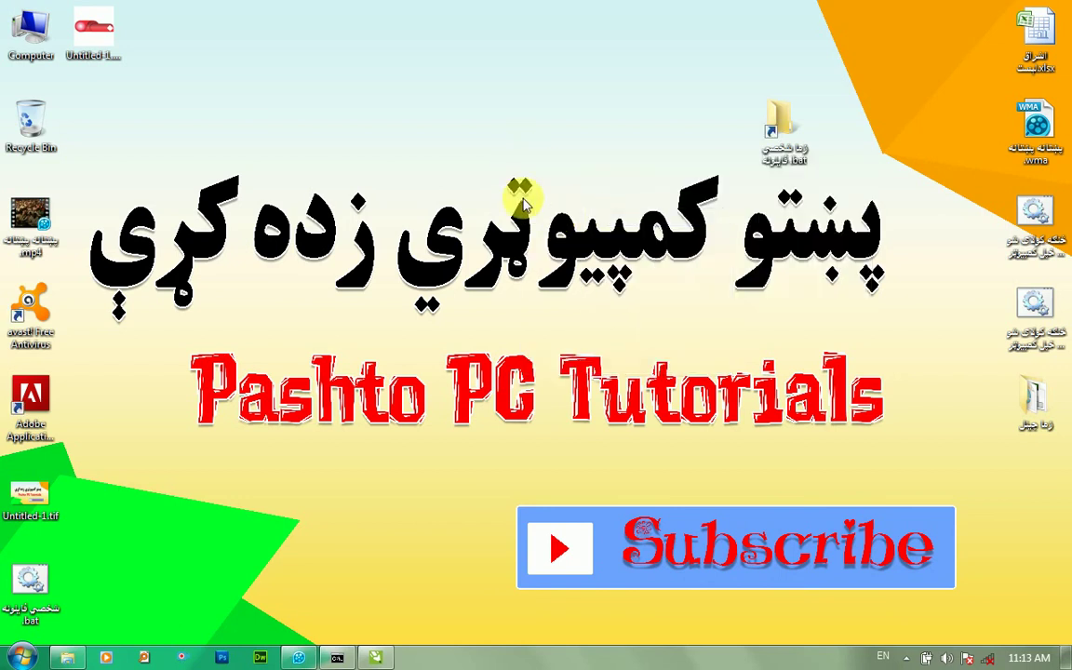